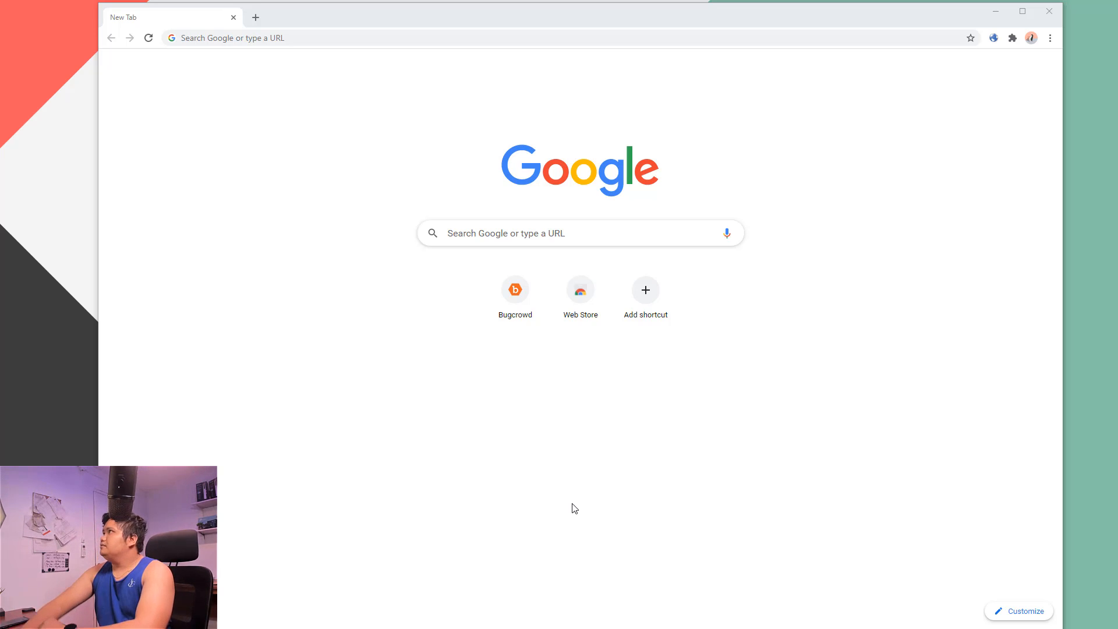
# - Search the web for "burp download"
pyautogui.click(306, 375)
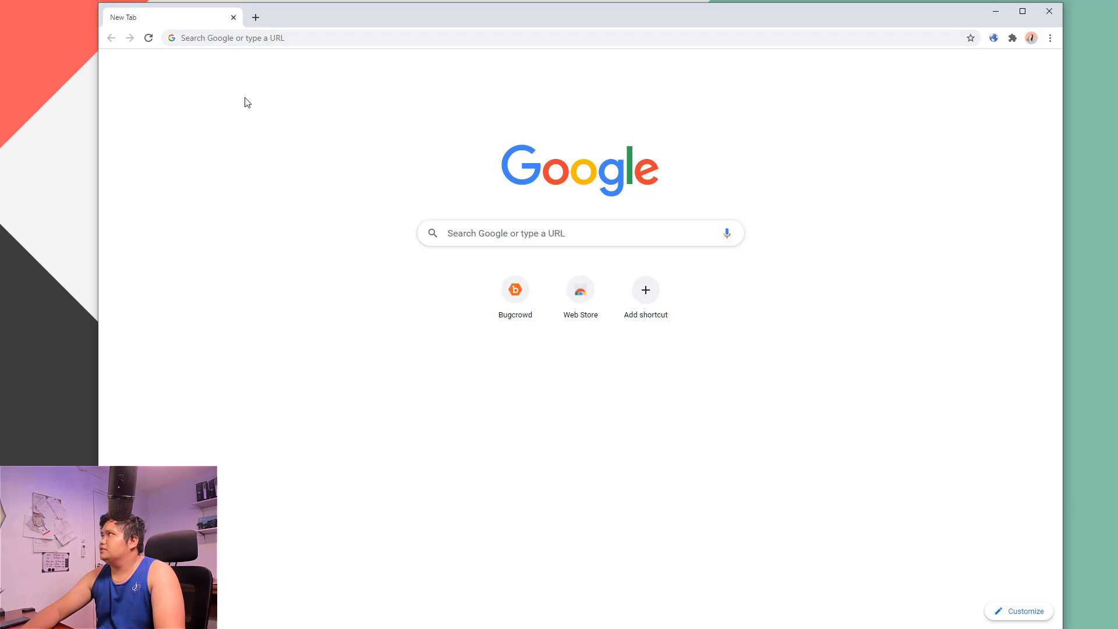
pyautogui.click(237, 39)
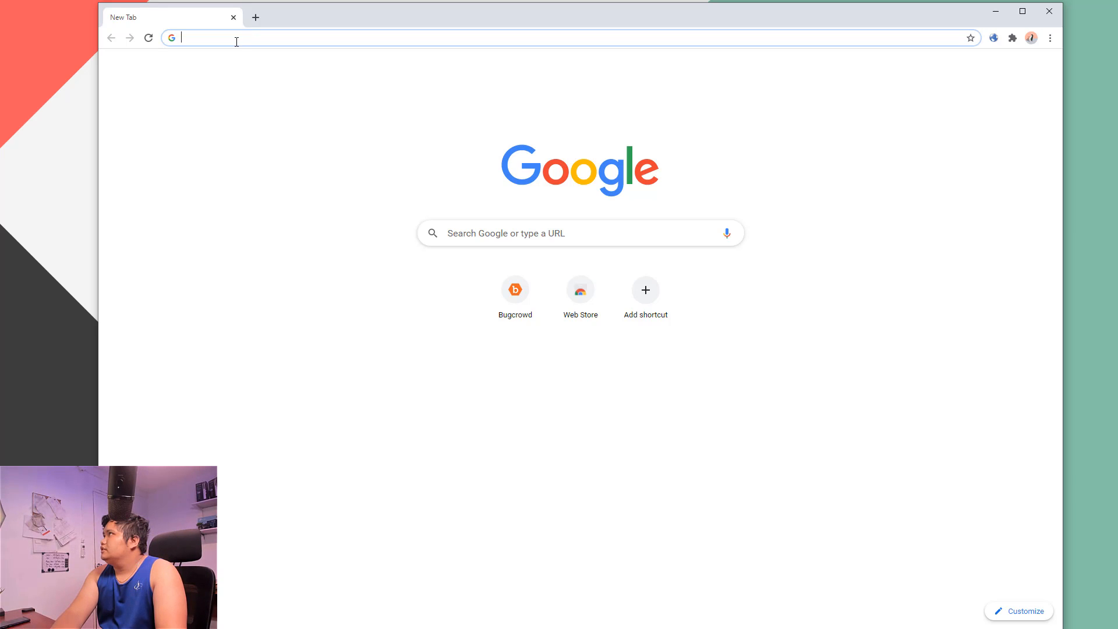
pyautogui.write('burp download')
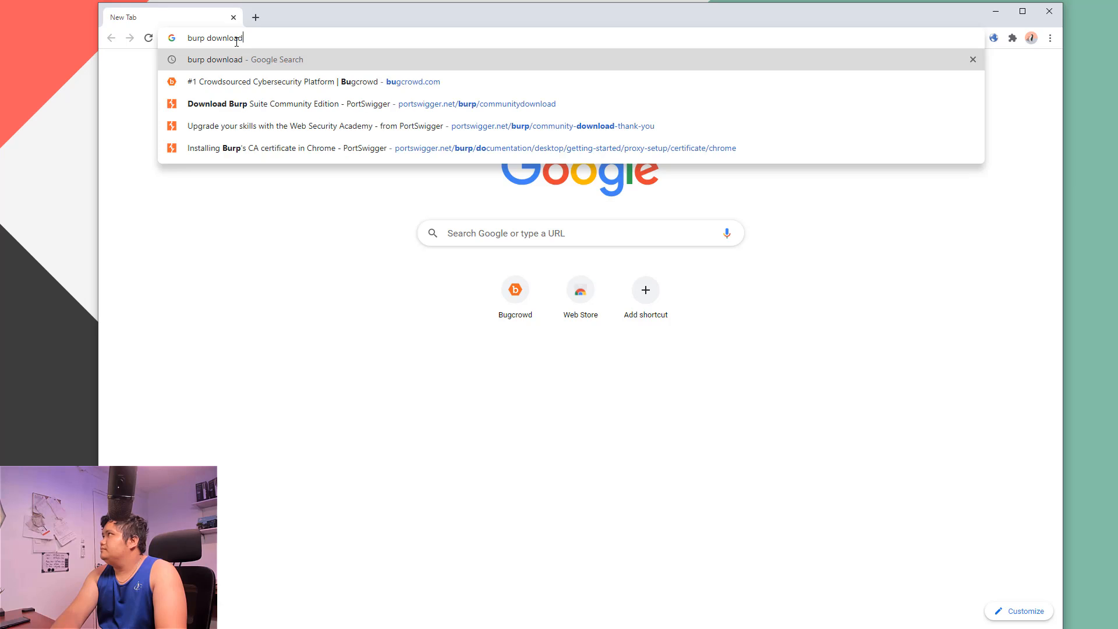
pyautogui.press('Return')
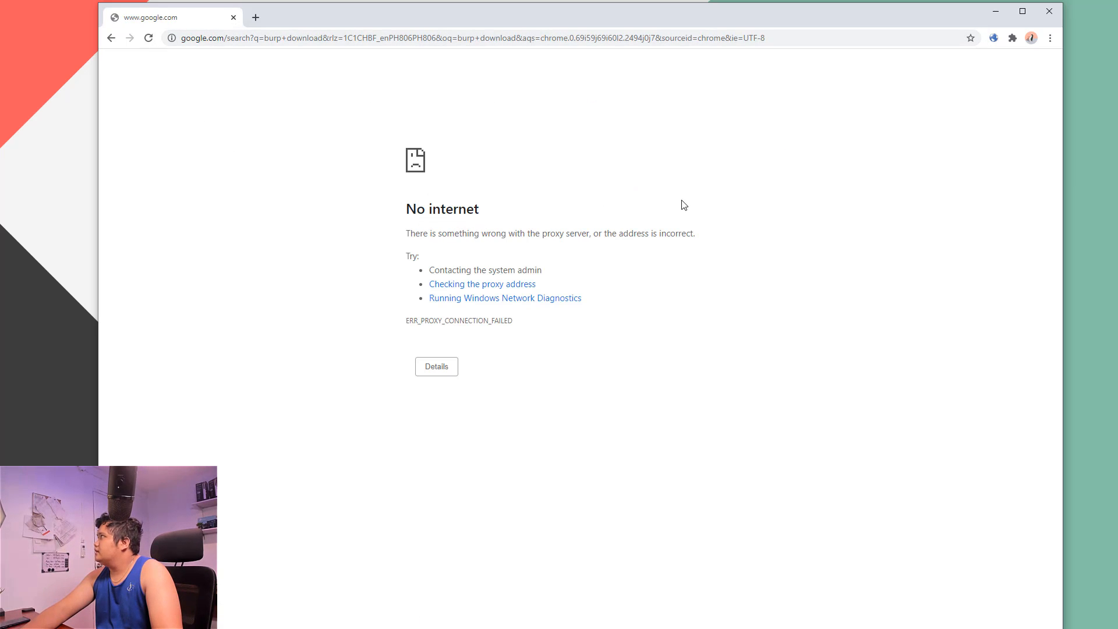
# - Switch Proxy SwitchySharp to Direct Connection and remove the extension from the browser
pyautogui.click(994, 38)
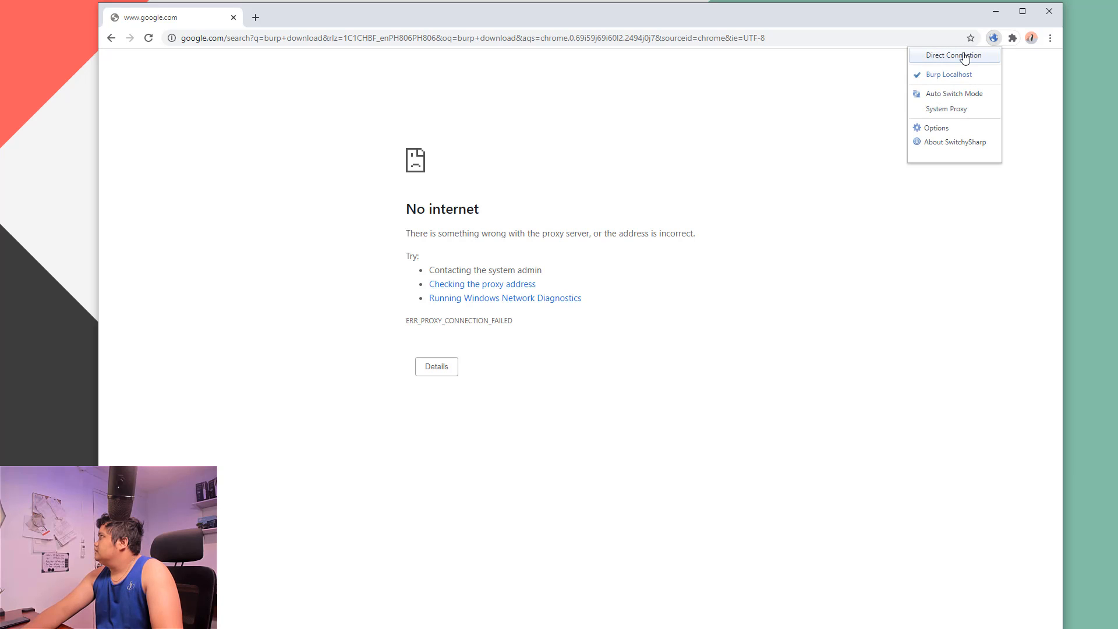
pyautogui.click(964, 56)
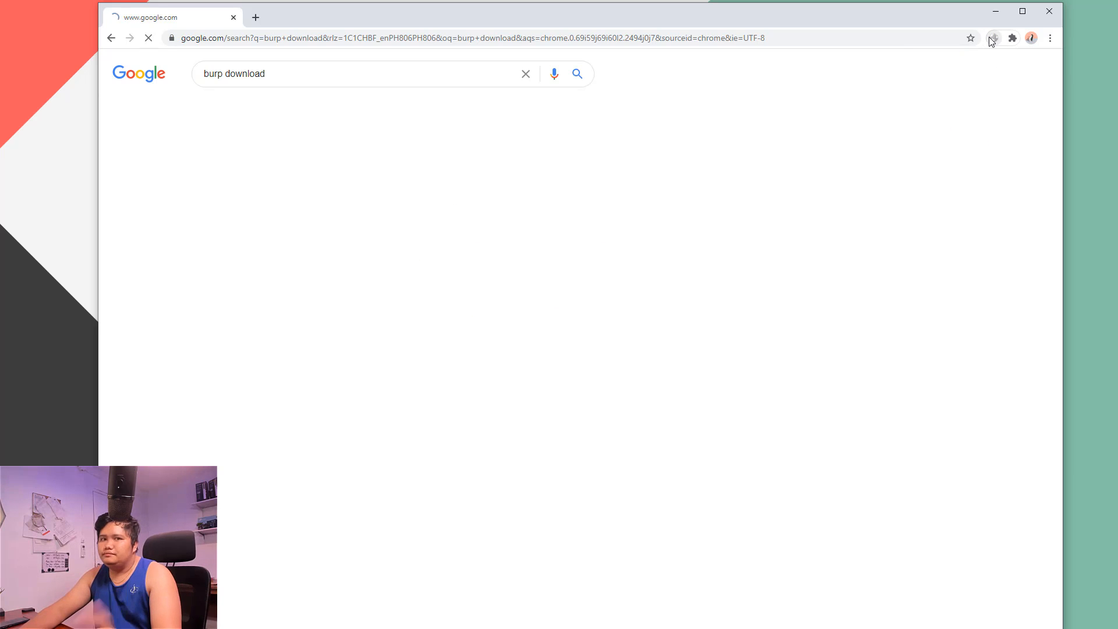
pyautogui.rightClick(992, 40)
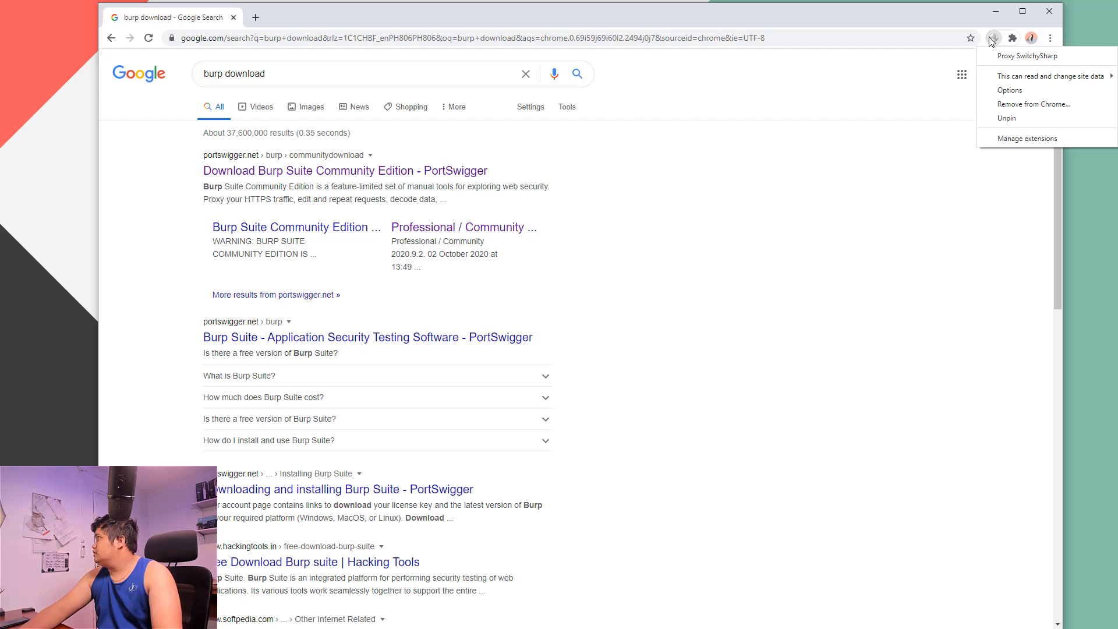
pyautogui.click(1011, 106)
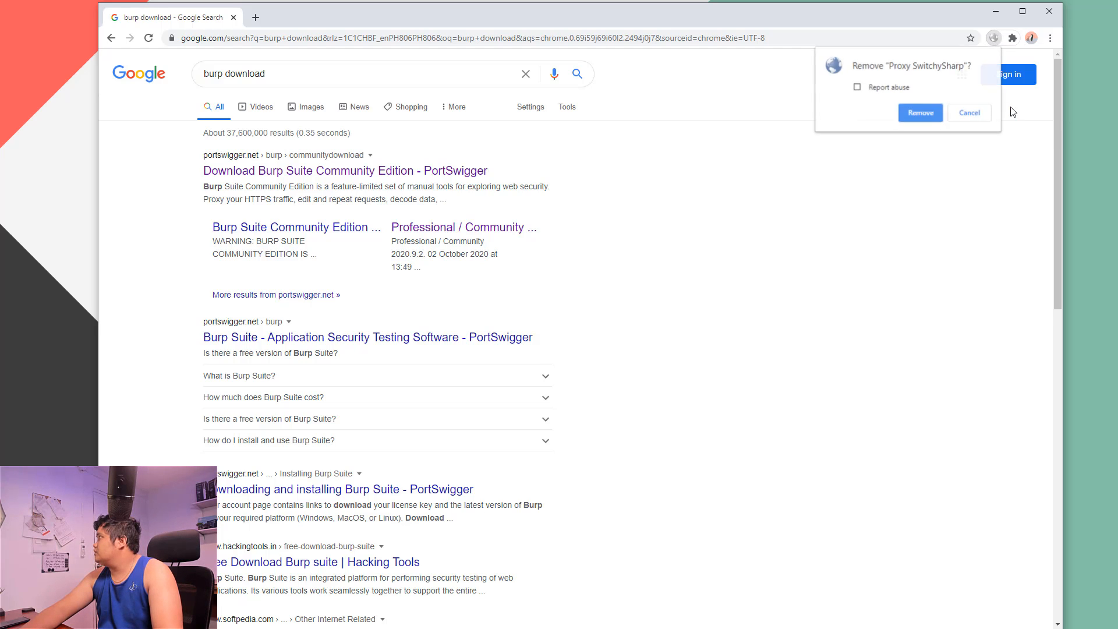
pyautogui.click(916, 114)
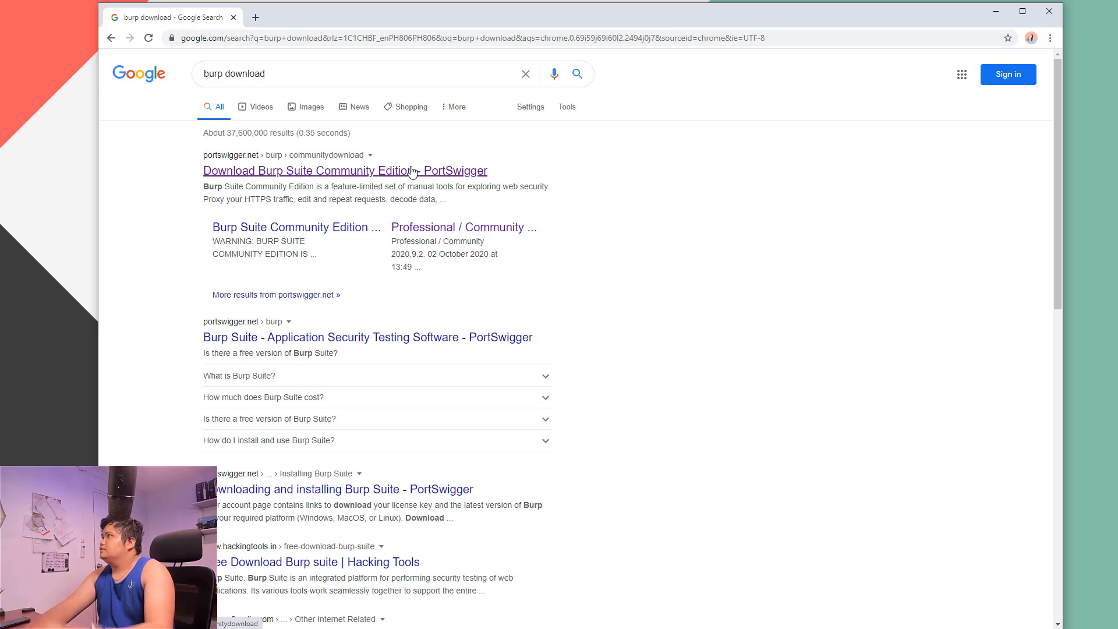
# - Open PortSwigger's Burp Suite Community Edition download result in a new tab and go to its latest version
pyautogui.doubleClick(282, 70)
pyautogui.moveTo(282, 70); pyautogui.dragTo(184, 120)
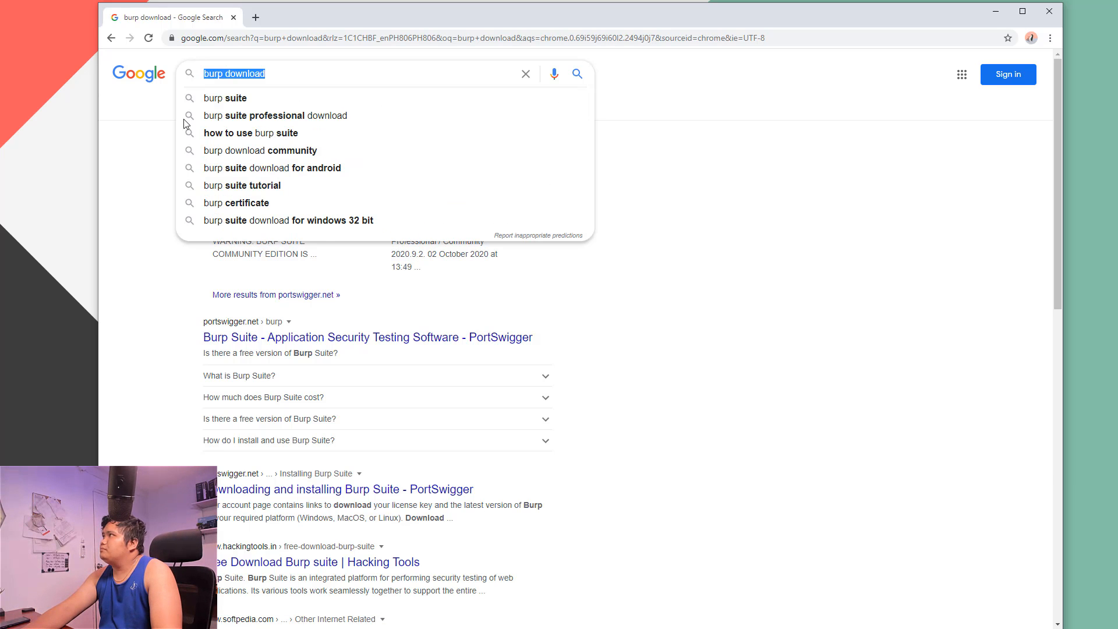
pyautogui.click(181, 147)
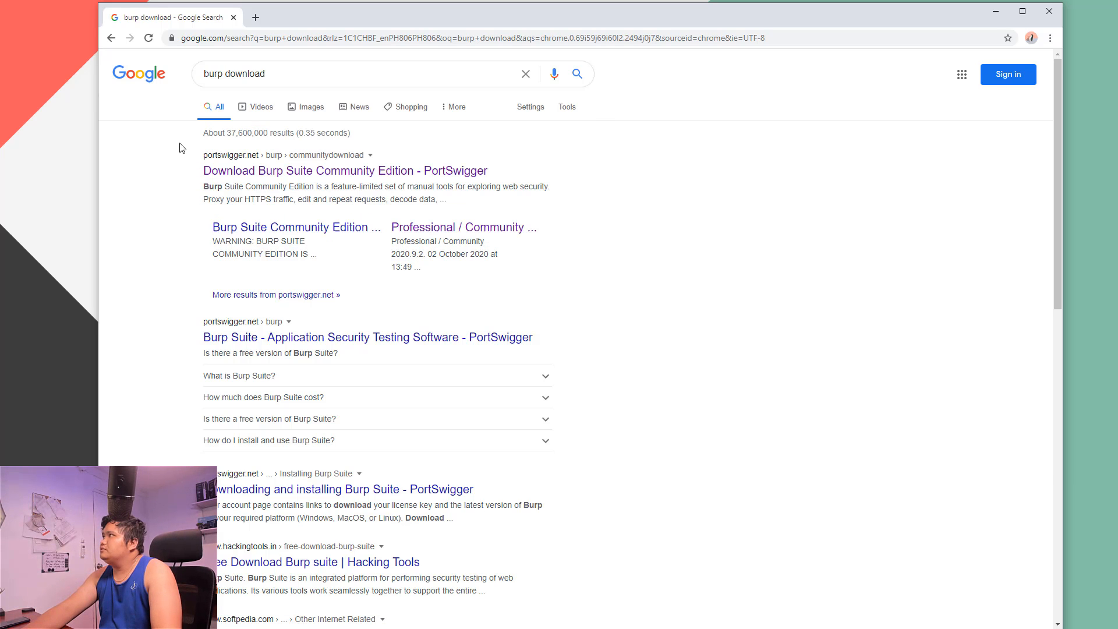
pyautogui.rightClick(263, 173)
pyautogui.click(290, 180)
pyautogui.click(296, 23)
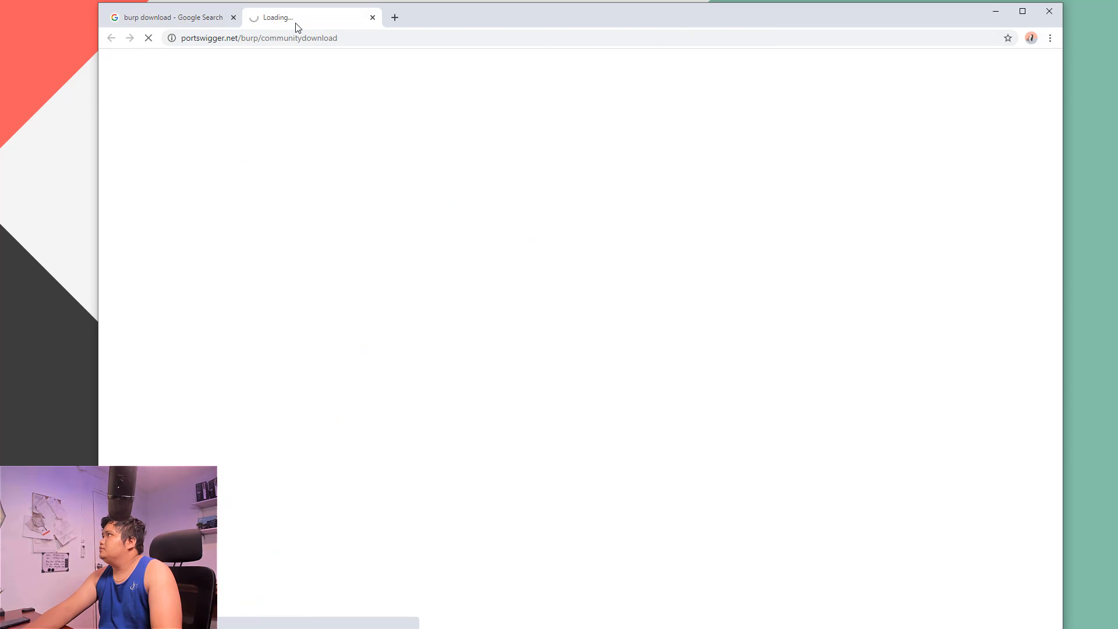
pyautogui.scroll(-1, 569, 307)
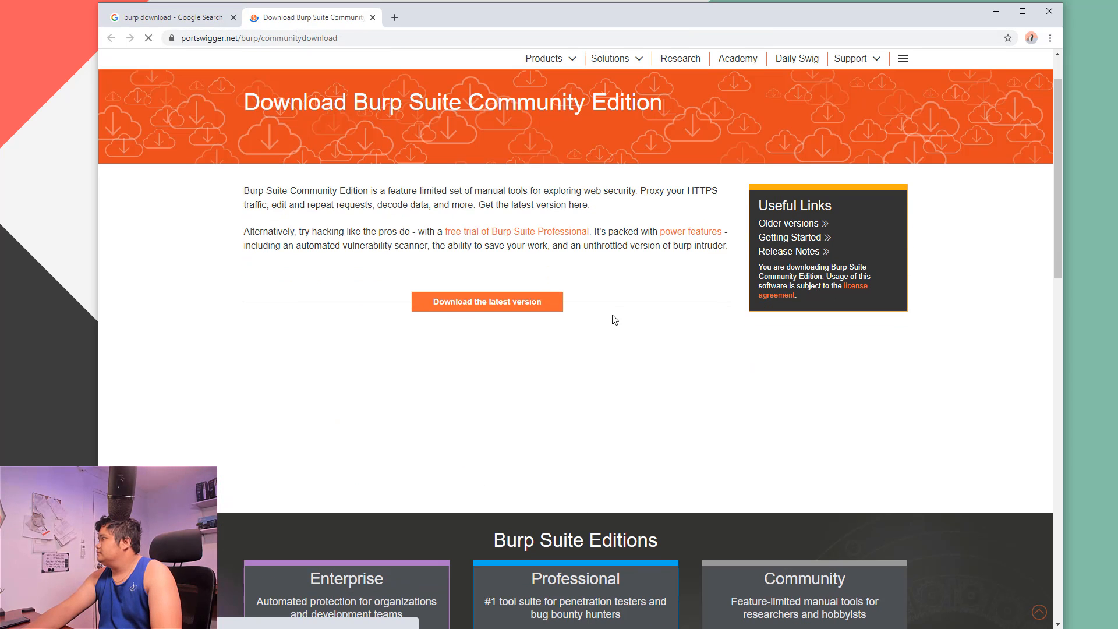
pyautogui.click(503, 307)
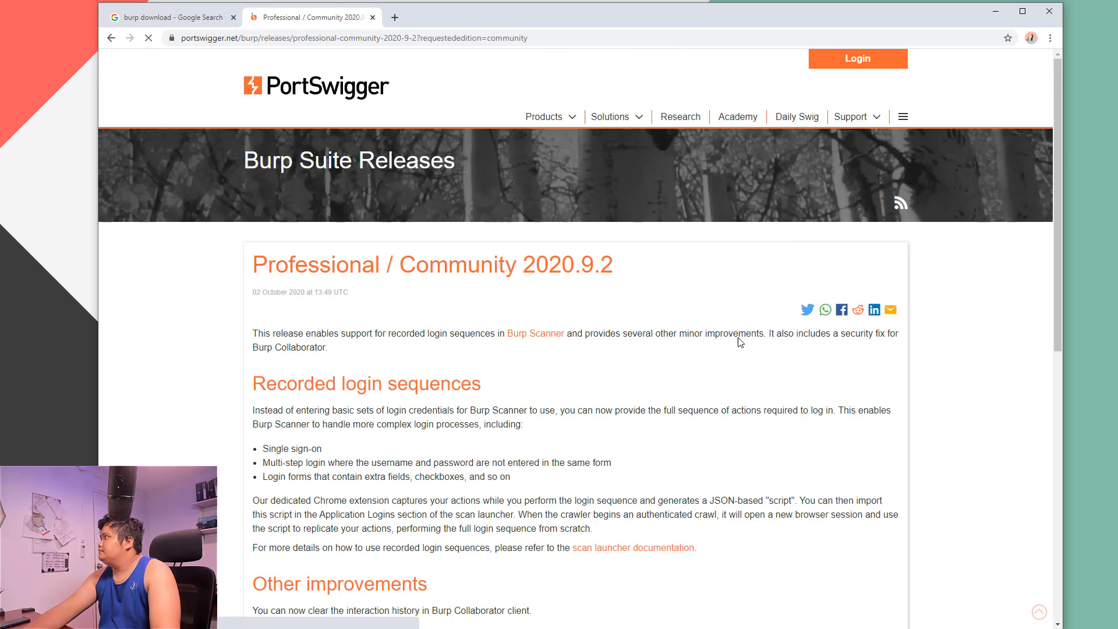
# - Download Burp Suite Community Edition 2020.9.2 for Windows (64-bit)
pyautogui.scroll(-4, 621, 370)
pyautogui.scroll(2, 542, 367)
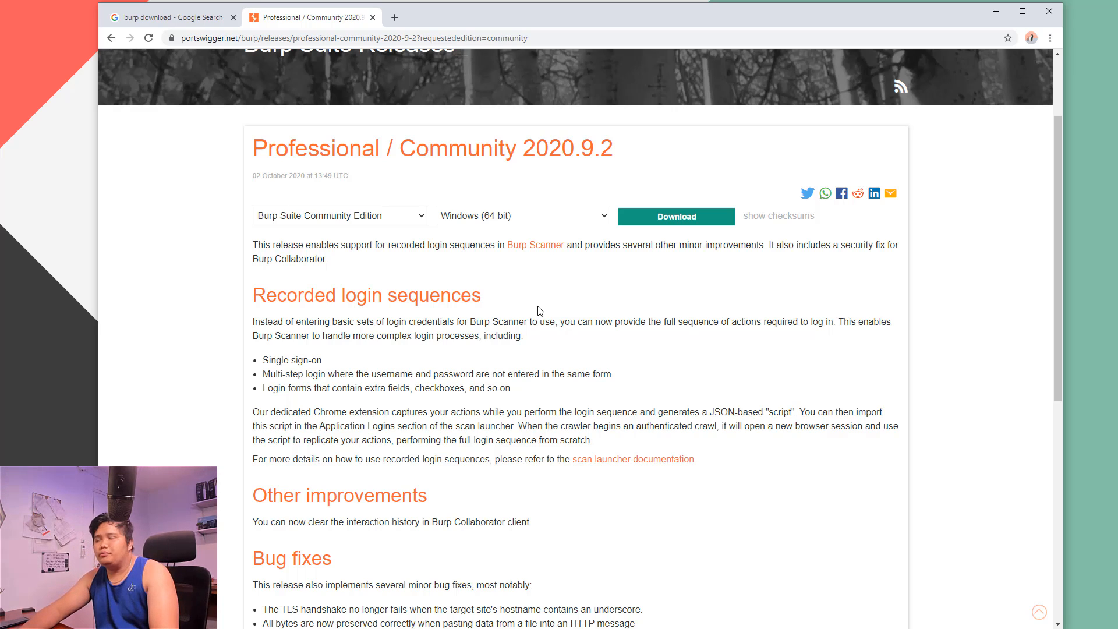
pyautogui.click(466, 223)
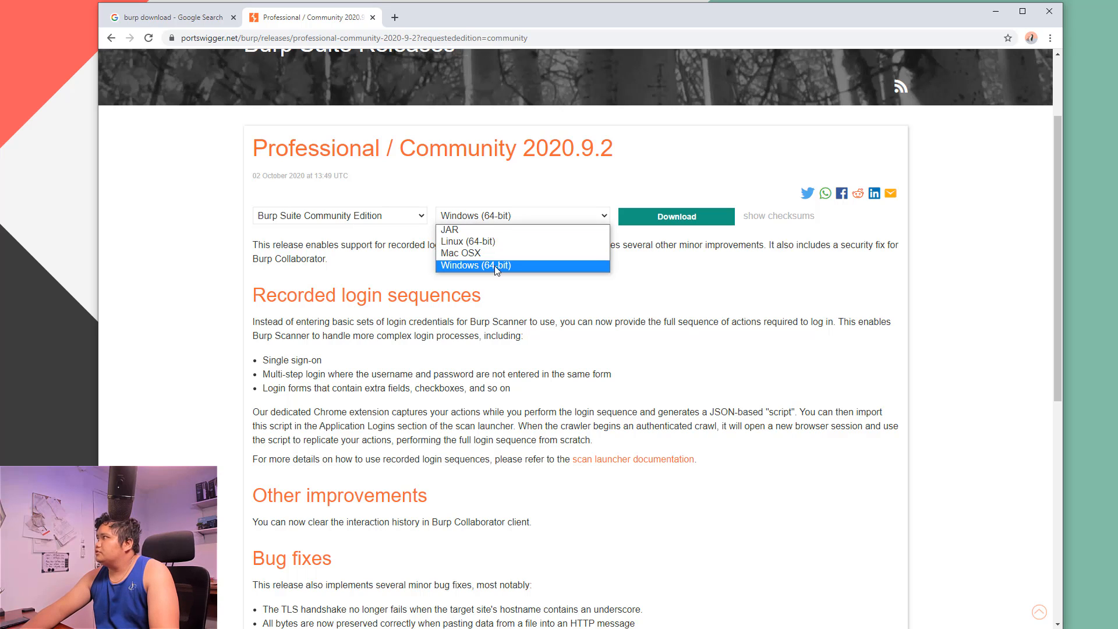
pyautogui.click(494, 265)
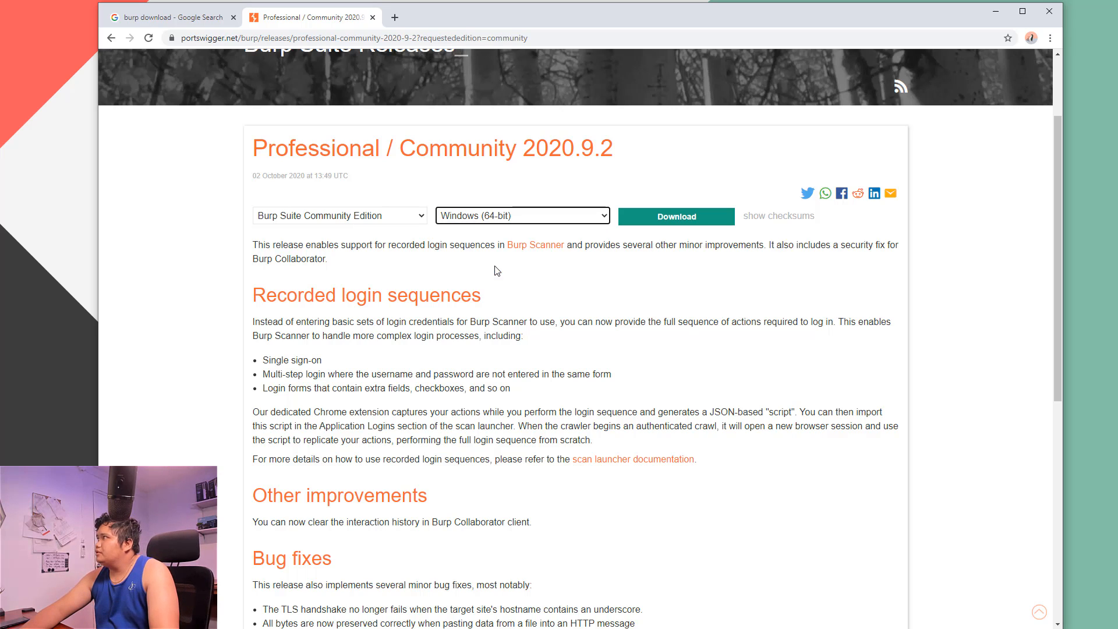
pyautogui.click(454, 220)
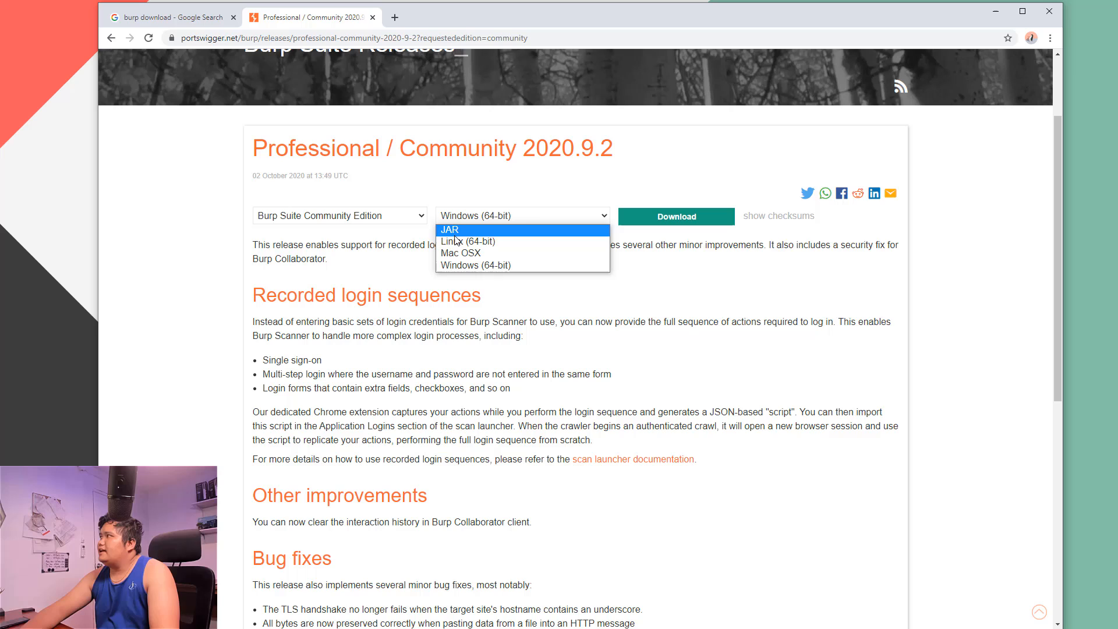
pyautogui.click(485, 266)
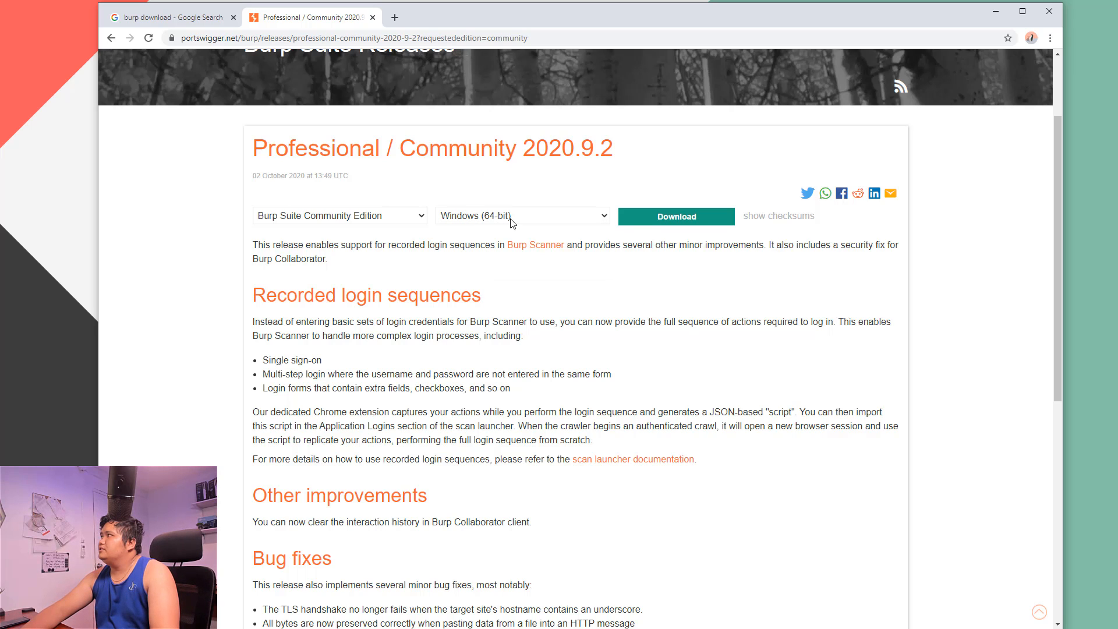
pyautogui.click(675, 216)
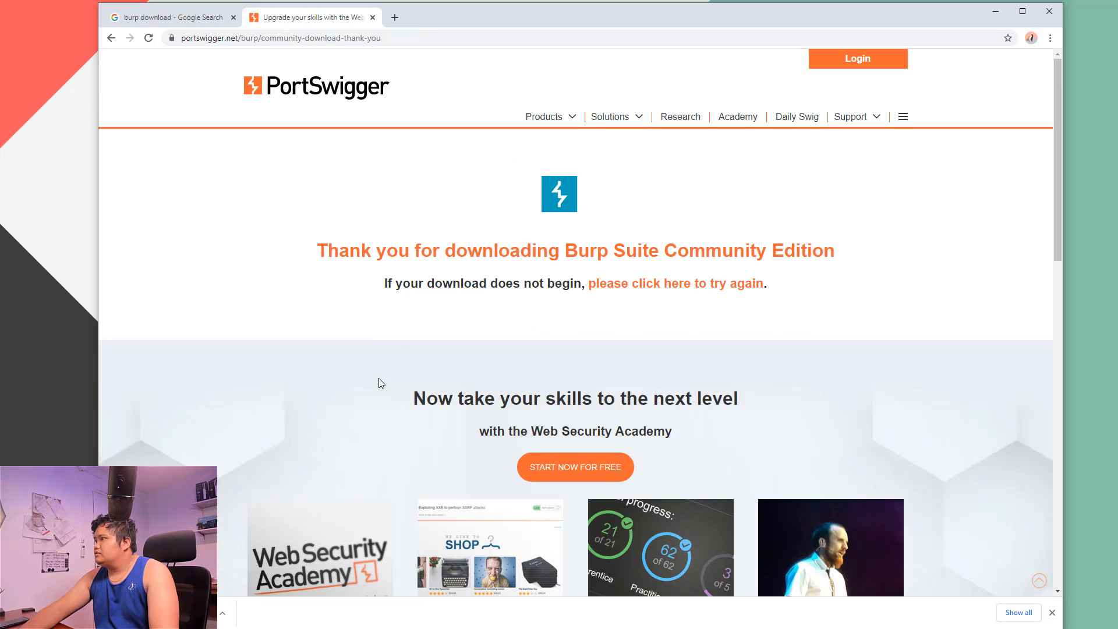
# - Run the downloaded Burp Suite installer and move its setup wizard to an unobstructed part of the desktop
pyautogui.click(227, 618)
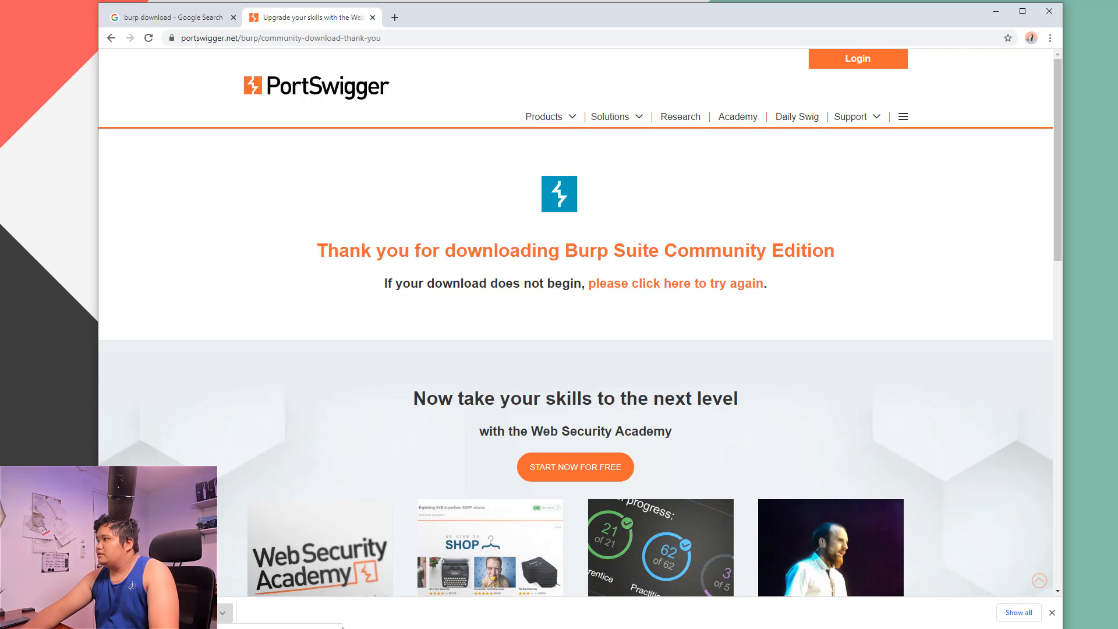
pyautogui.press('Escape')
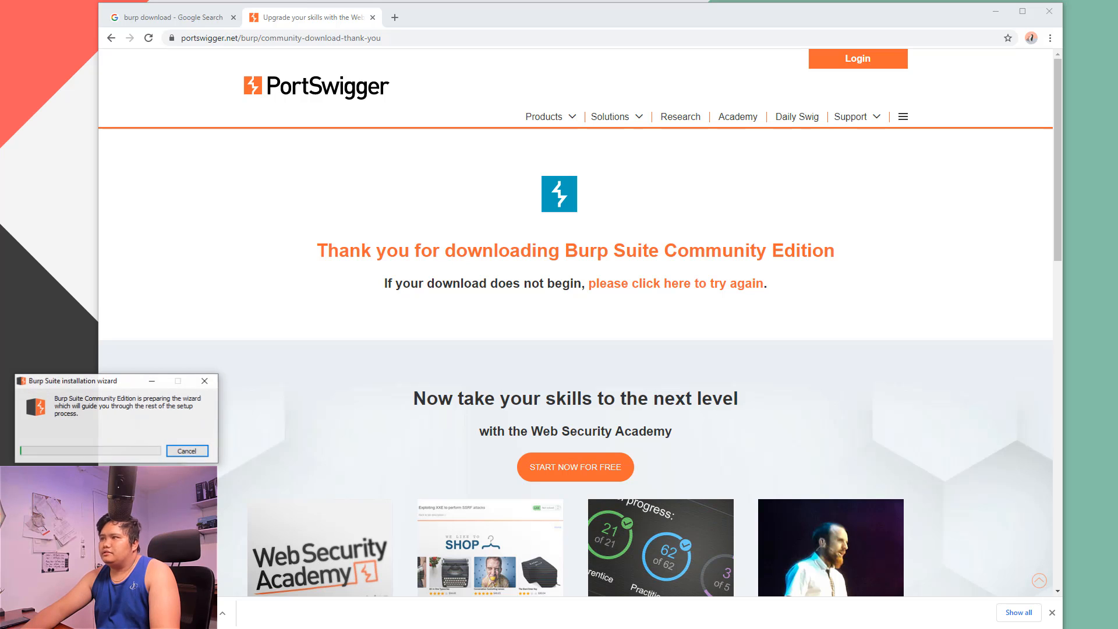
pyautogui.moveTo(136, 386); pyautogui.dragTo(414, 212)
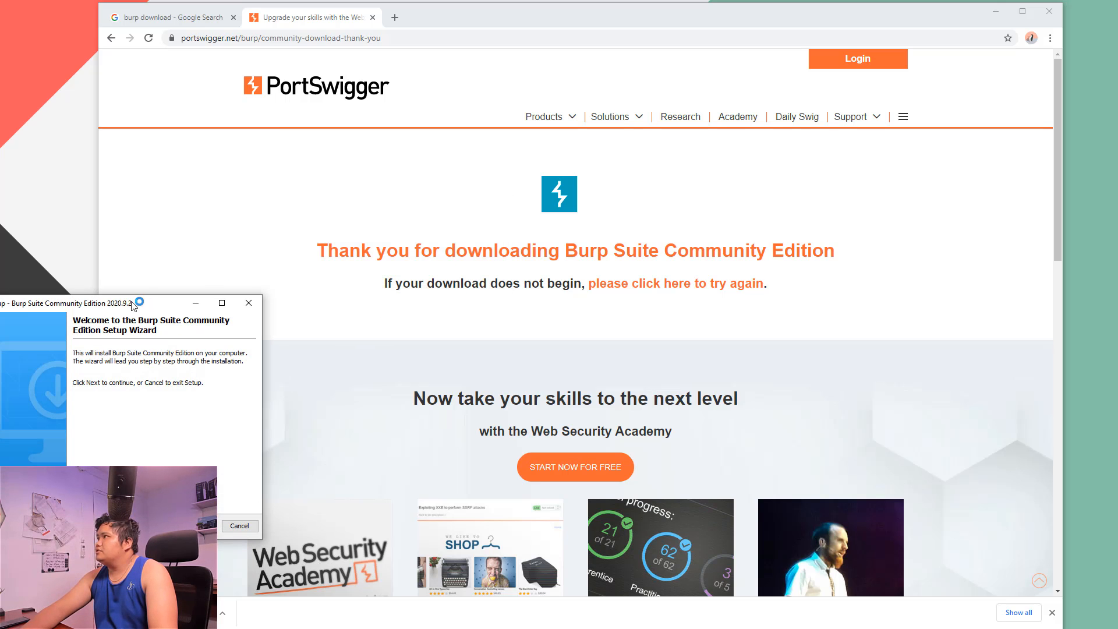
pyautogui.moveTo(396, 123); pyautogui.dragTo(174, 130)
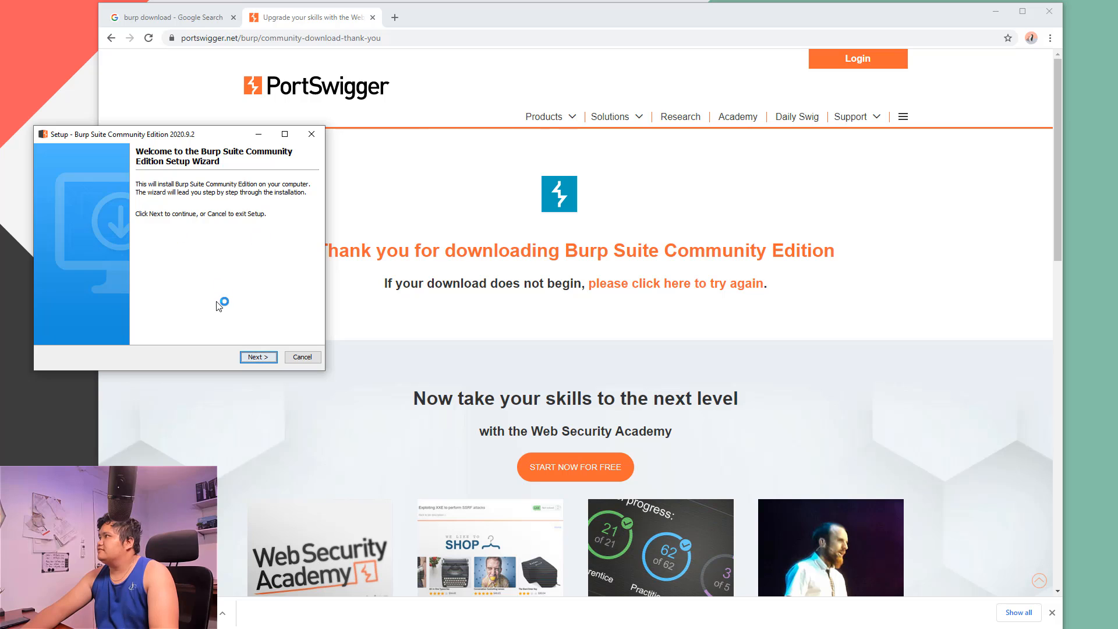
# - Install Burp Suite in C:\Program Files\BurpSuiteCommunity with the Burp Suite Community Edition Start Menu folder and shortcuts for all users, and finish the setup
pyautogui.click(258, 358)
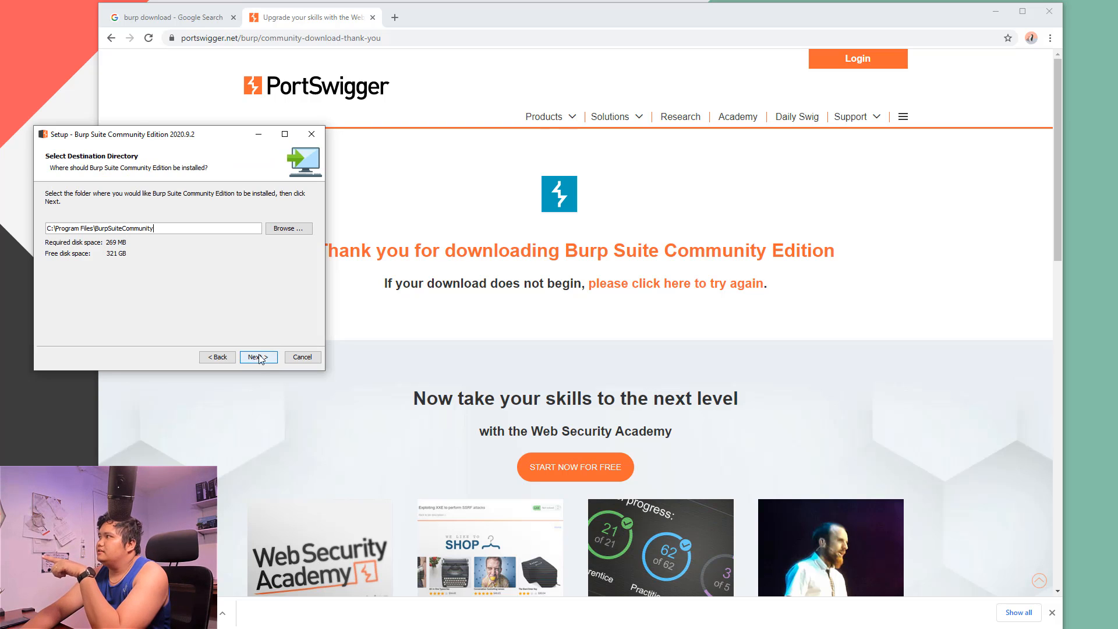
pyautogui.click(249, 359)
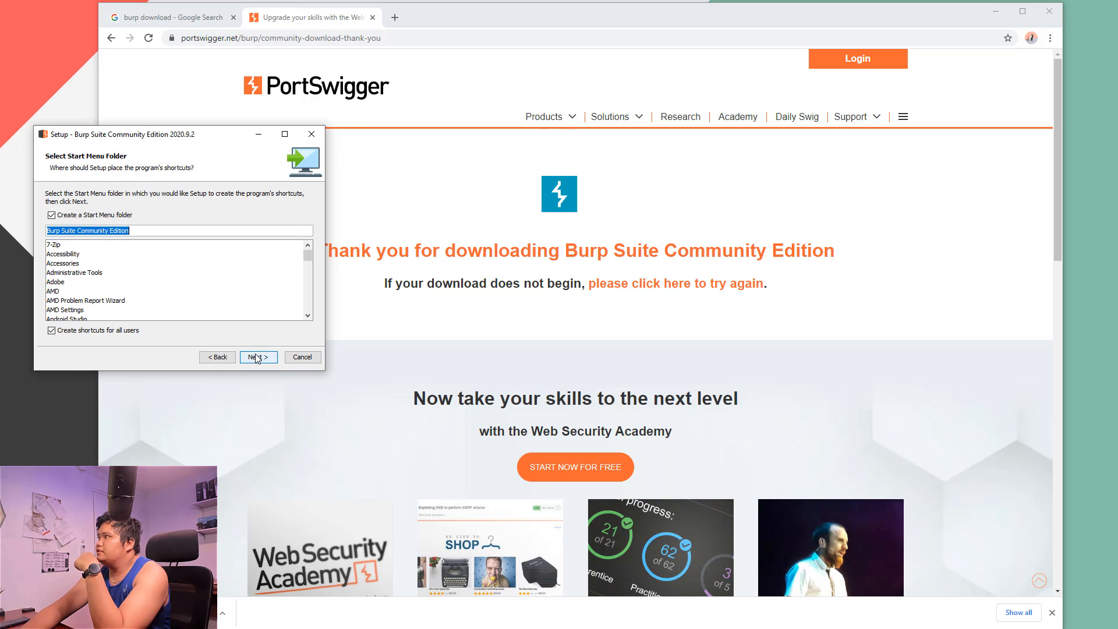
pyautogui.click(257, 358)
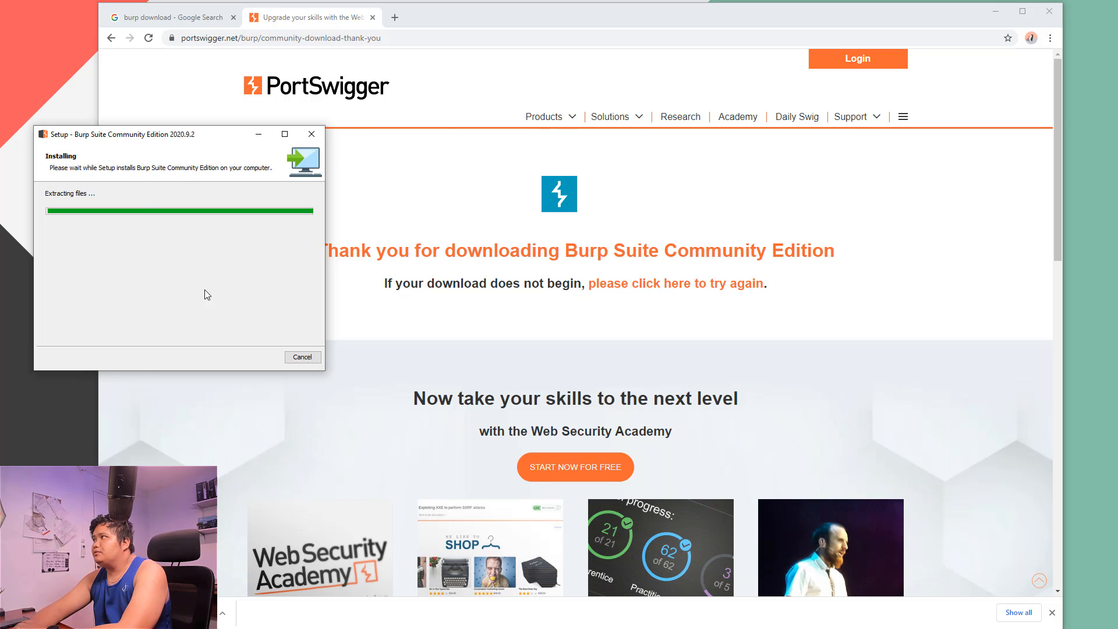
pyautogui.click(302, 357)
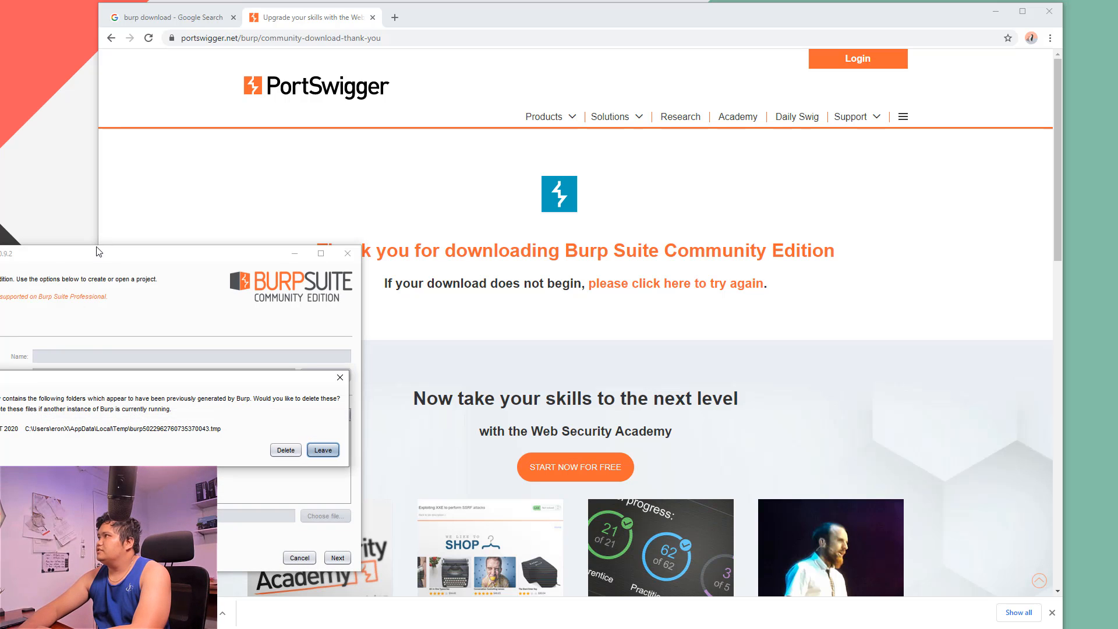
# - Delete the leftover temporary folders from earlier Burp sessions and start Burp with a temporary project
pyautogui.click(284, 450)
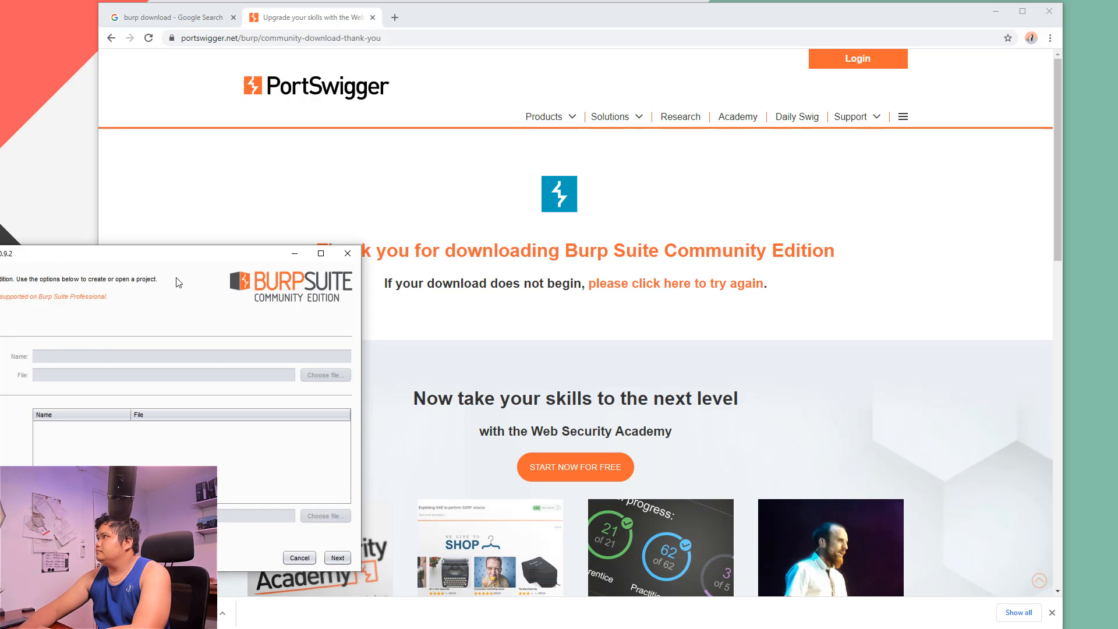
pyautogui.moveTo(168, 253); pyautogui.dragTo(308, 81)
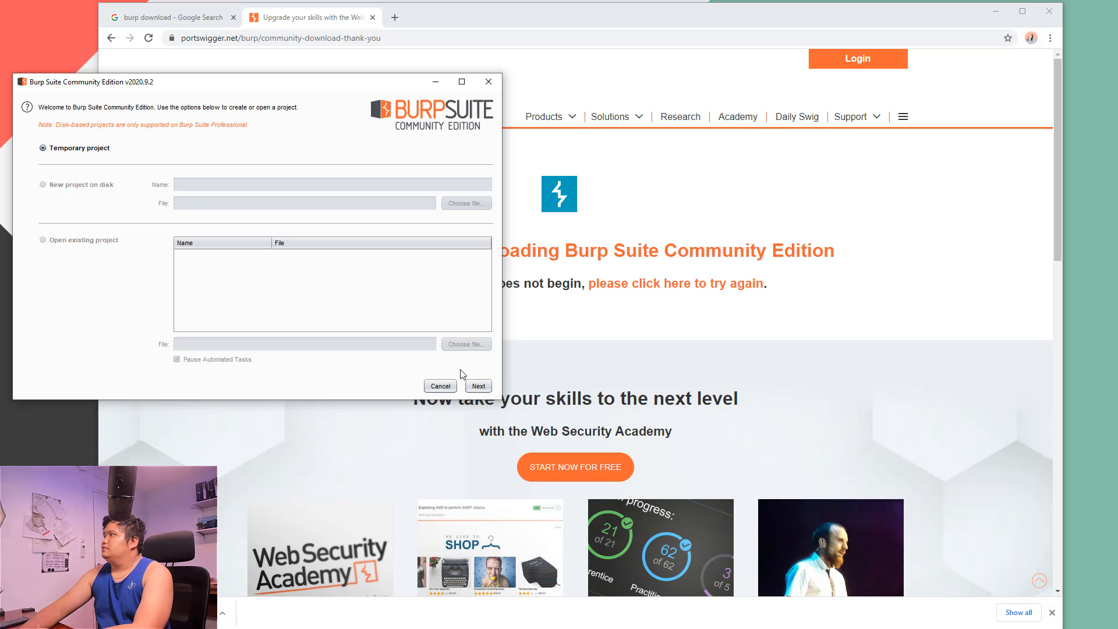
pyautogui.click(478, 387)
pyautogui.click(476, 386)
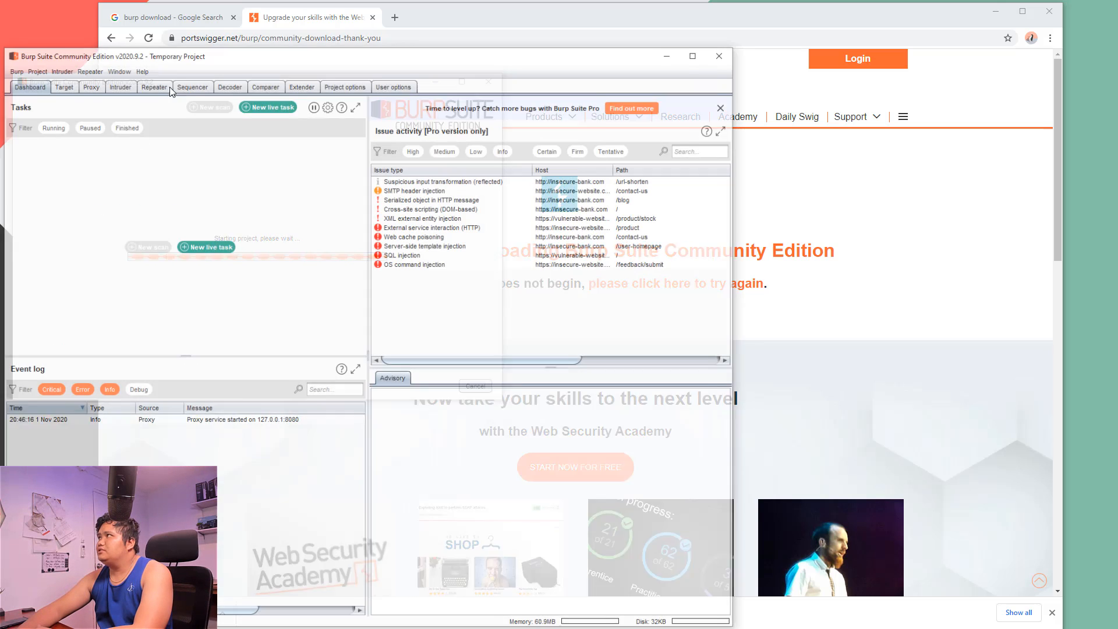
# - Pause Burp's task execution and open the proxy's HTTP history
pyautogui.click(313, 105)
pyautogui.click(96, 85)
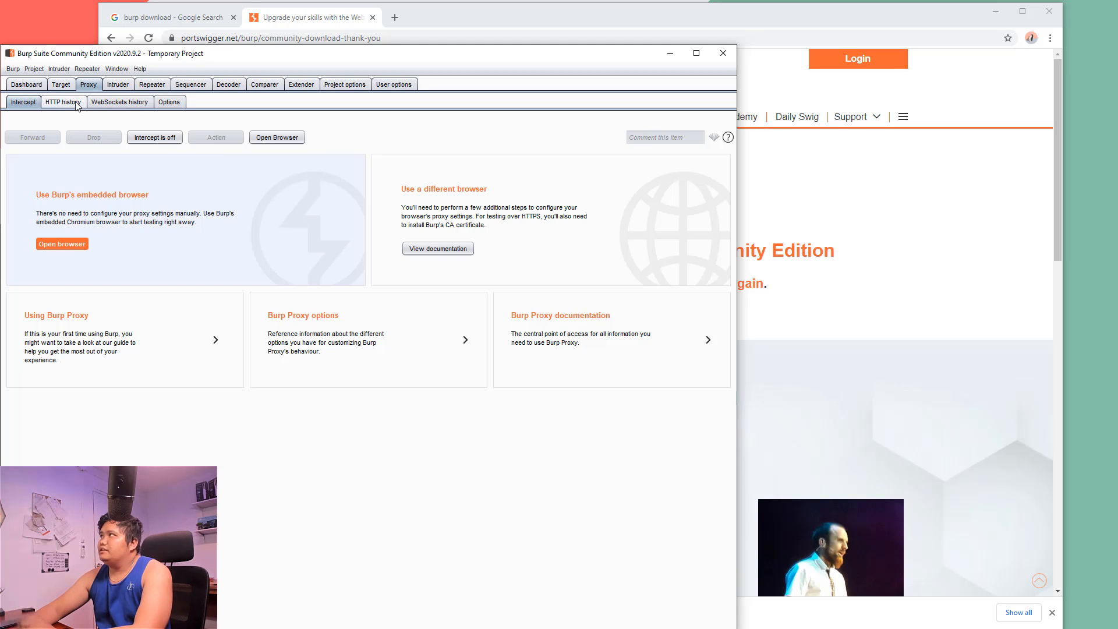
pyautogui.click(67, 85)
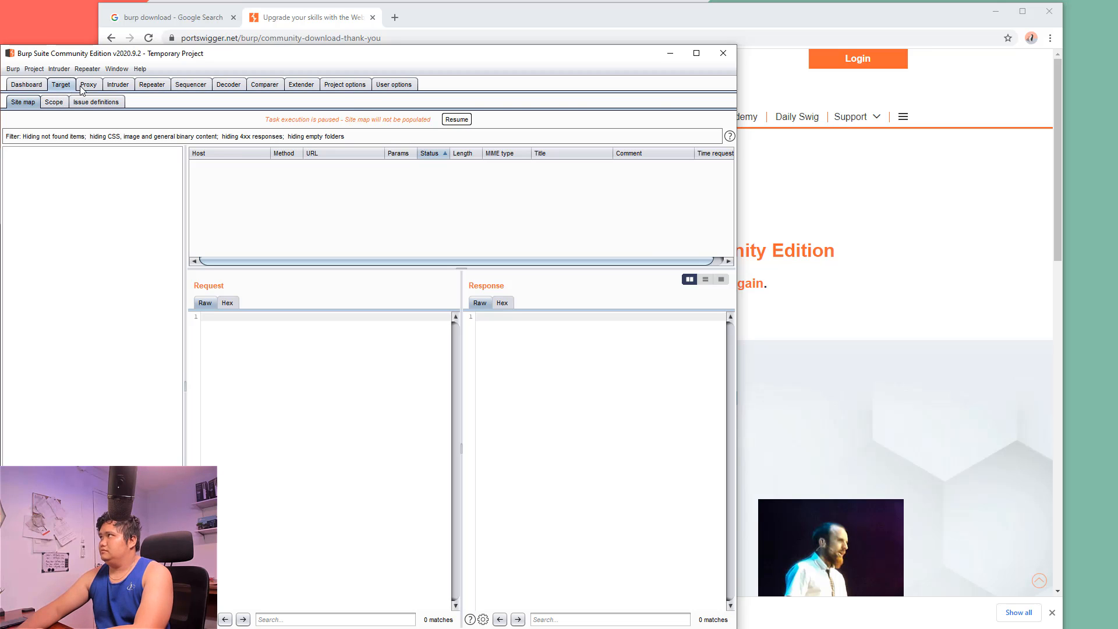
pyautogui.click(26, 85)
pyautogui.click(85, 85)
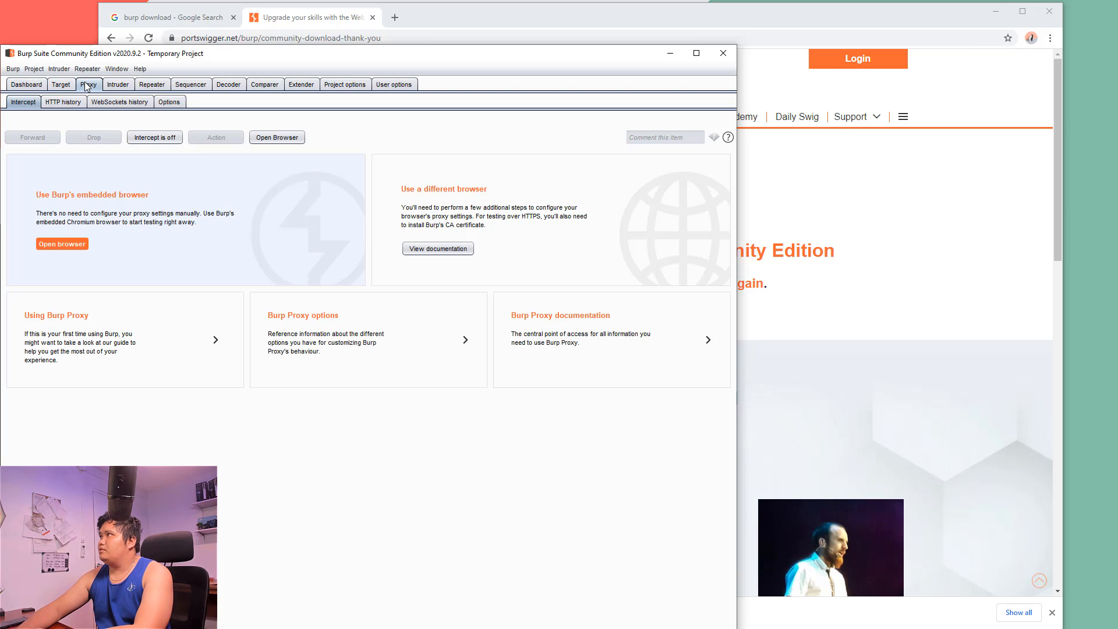
pyautogui.click(63, 102)
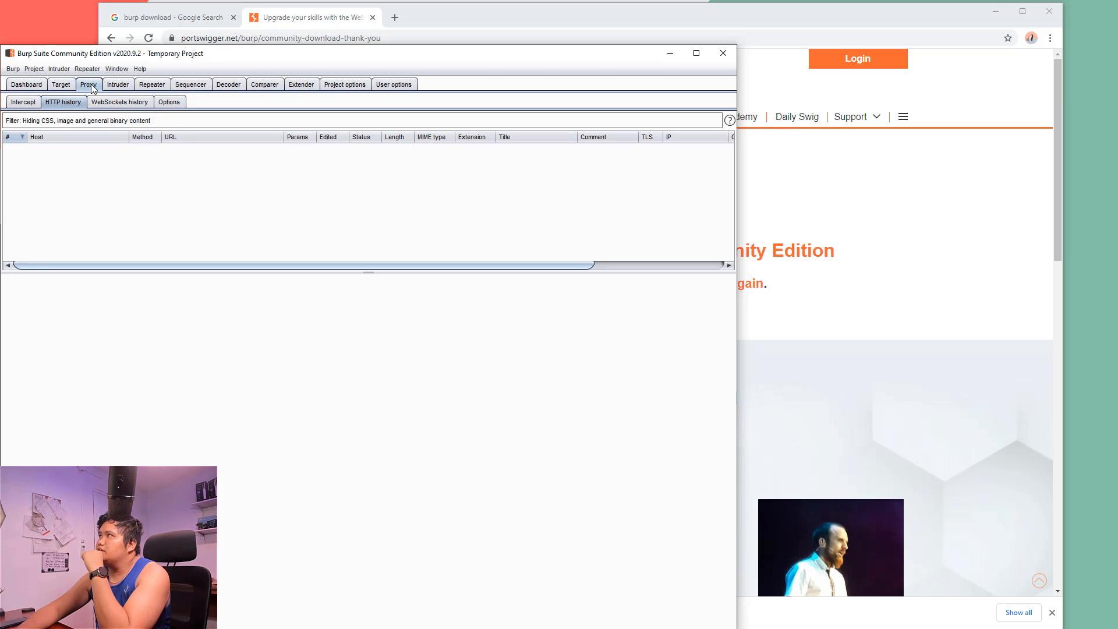
# - Open the proxy's options and remove the default 127.0.0.1:8080 proxy listener
pyautogui.click(170, 105)
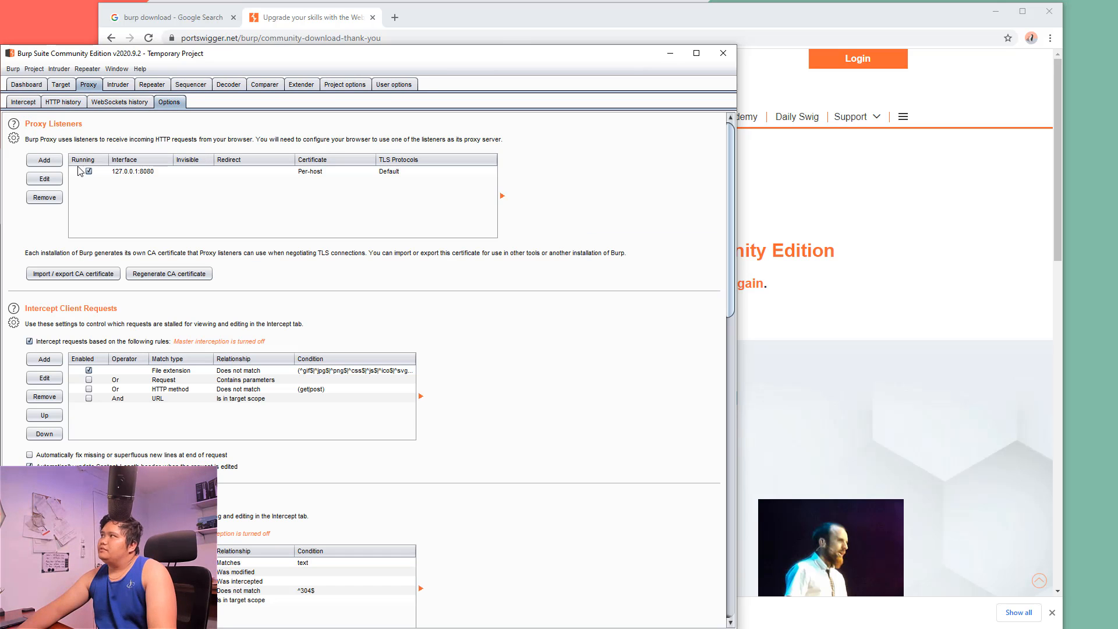
pyautogui.click(135, 171)
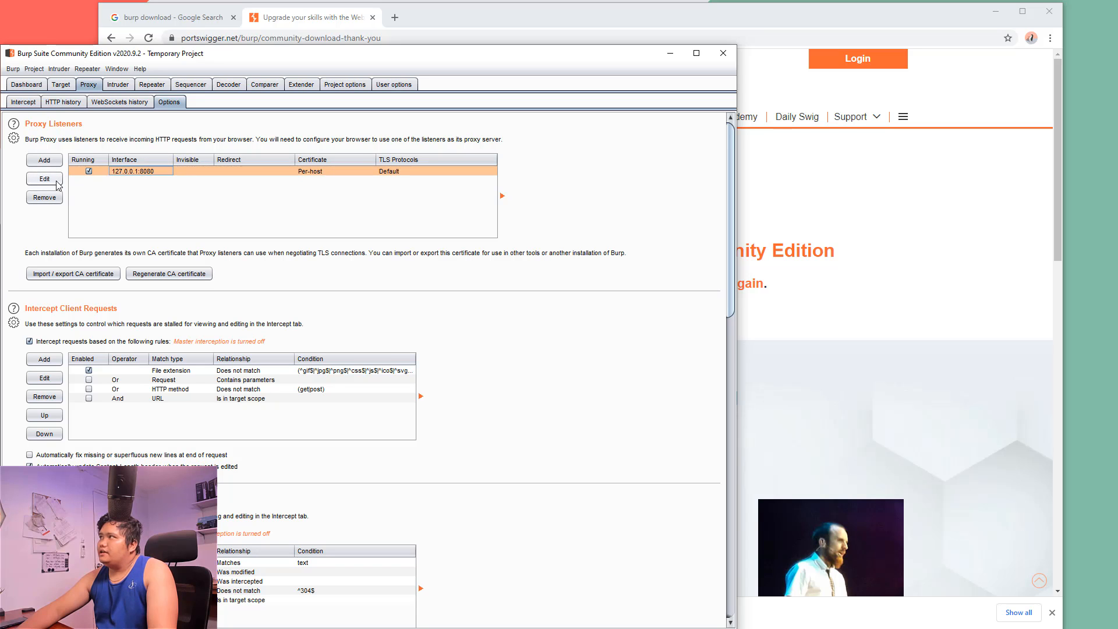
pyautogui.click(44, 197)
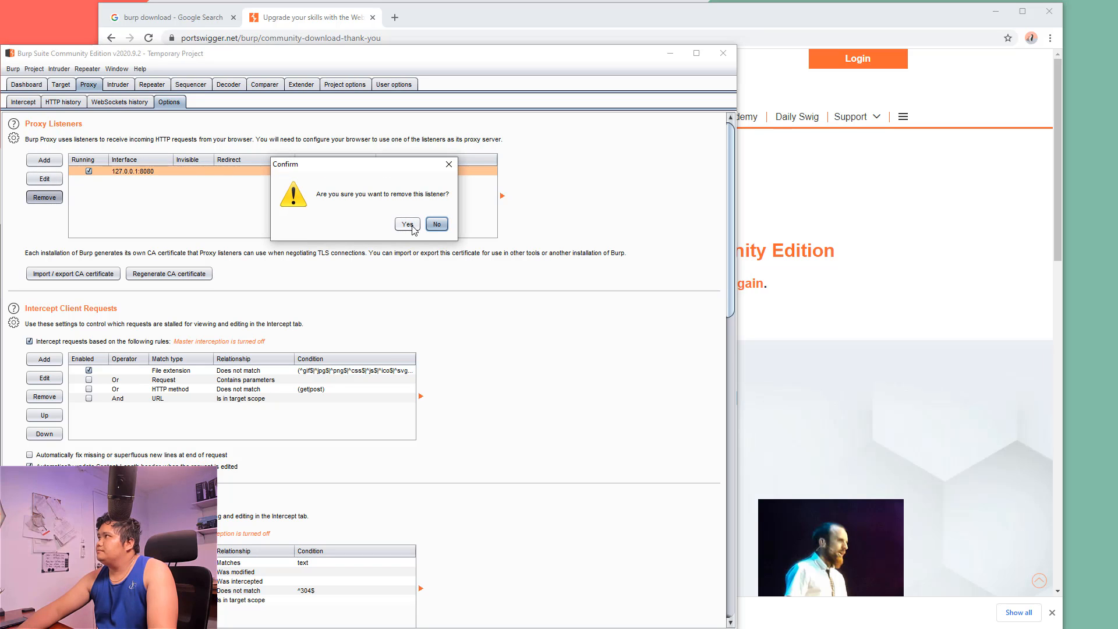
pyautogui.click(410, 225)
# - Add a proxy listener bound to port 8080 on the specific address 127.0.0.1
pyautogui.click(44, 160)
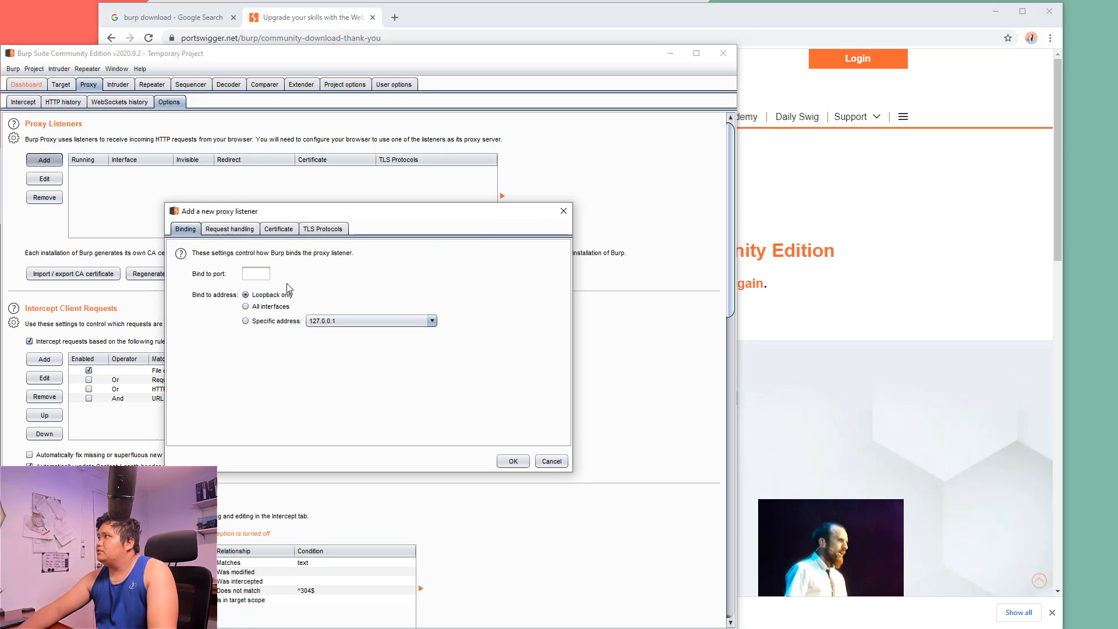
pyautogui.click(259, 307)
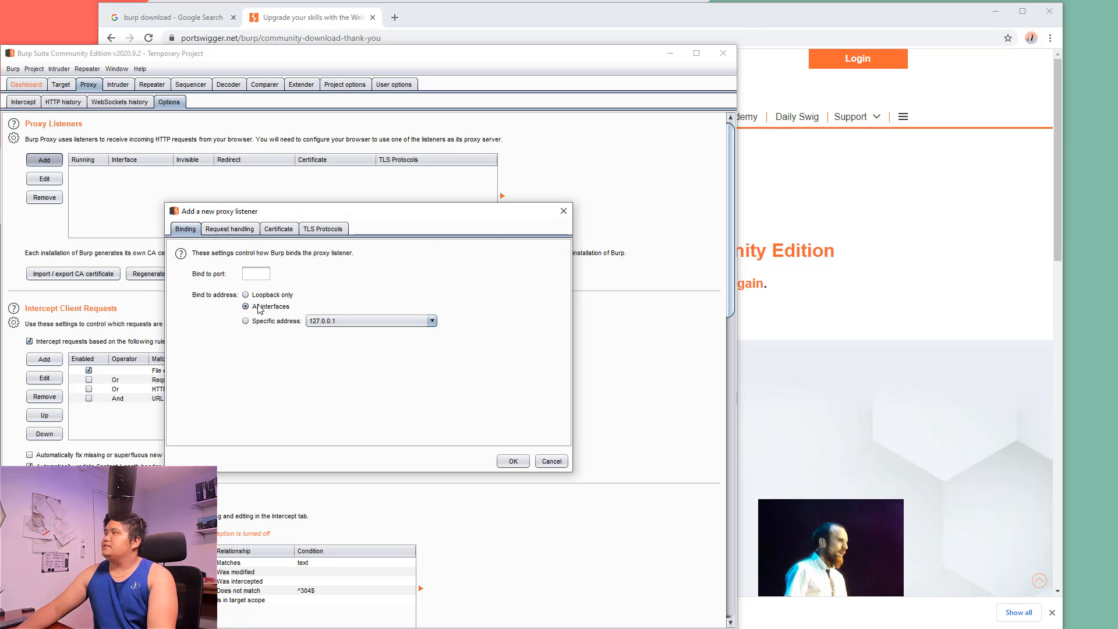
pyautogui.click(259, 323)
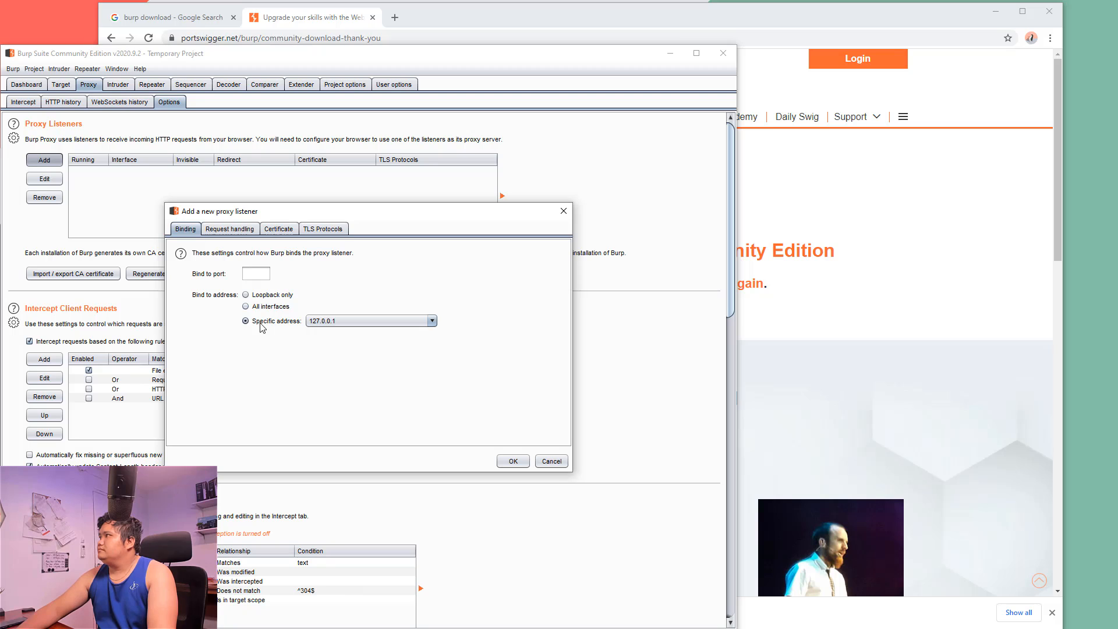
pyautogui.click(333, 322)
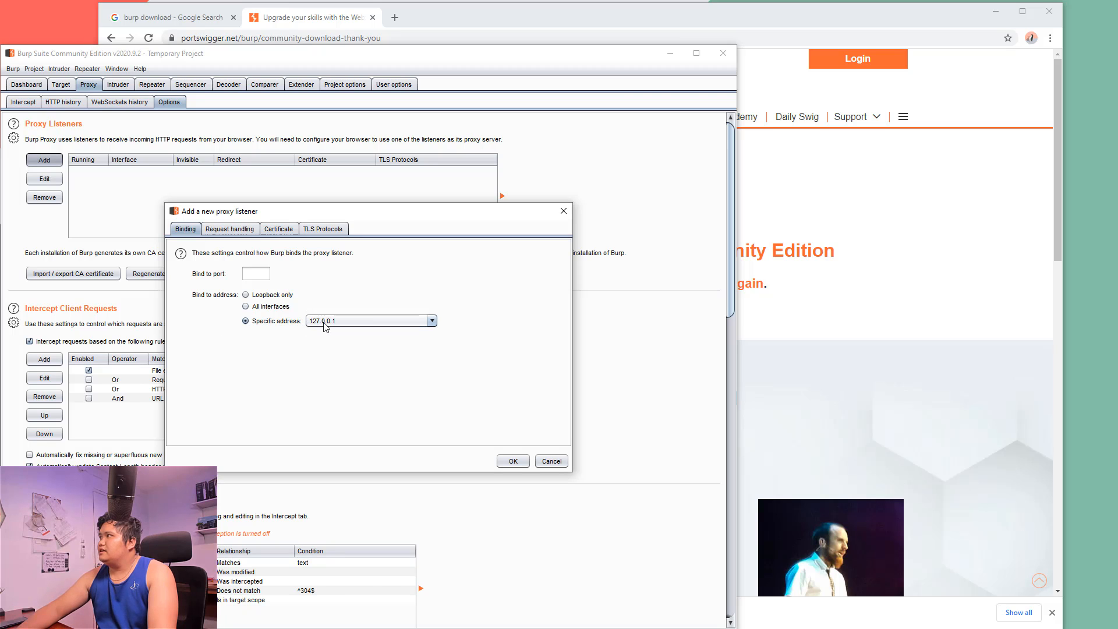
pyautogui.click(330, 322)
pyautogui.click(337, 295)
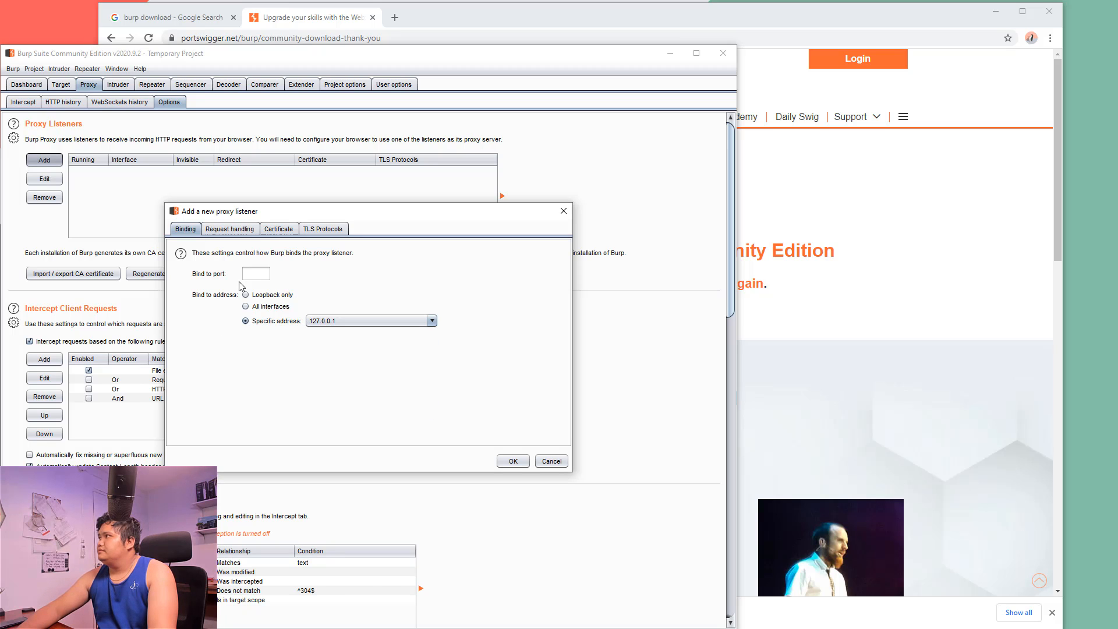
pyautogui.click(247, 272)
pyautogui.write('8080')
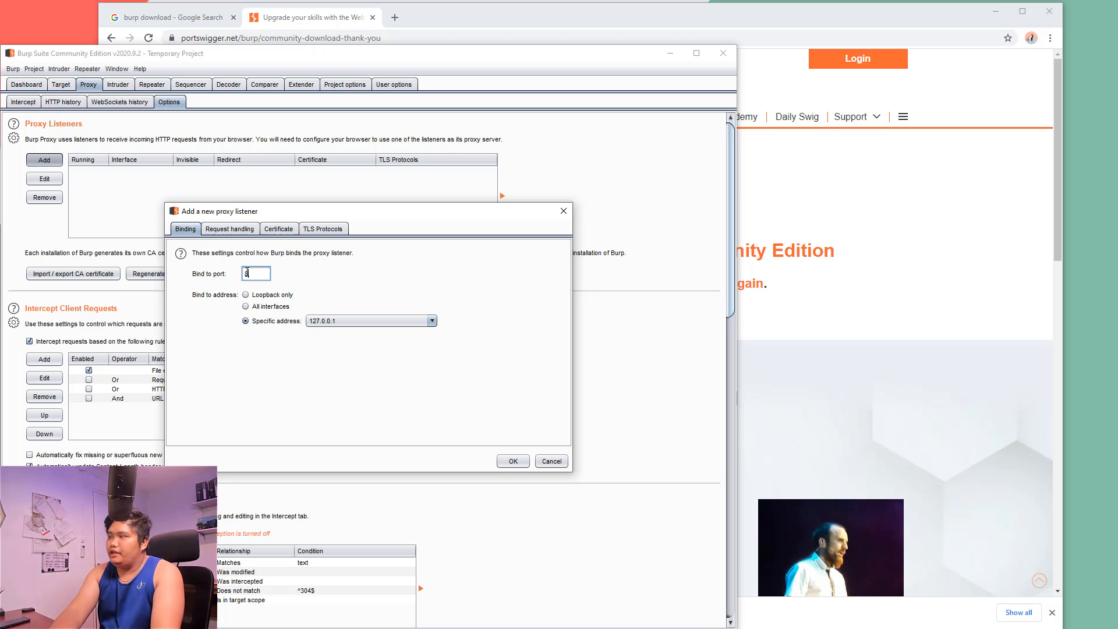
pyautogui.click(520, 460)
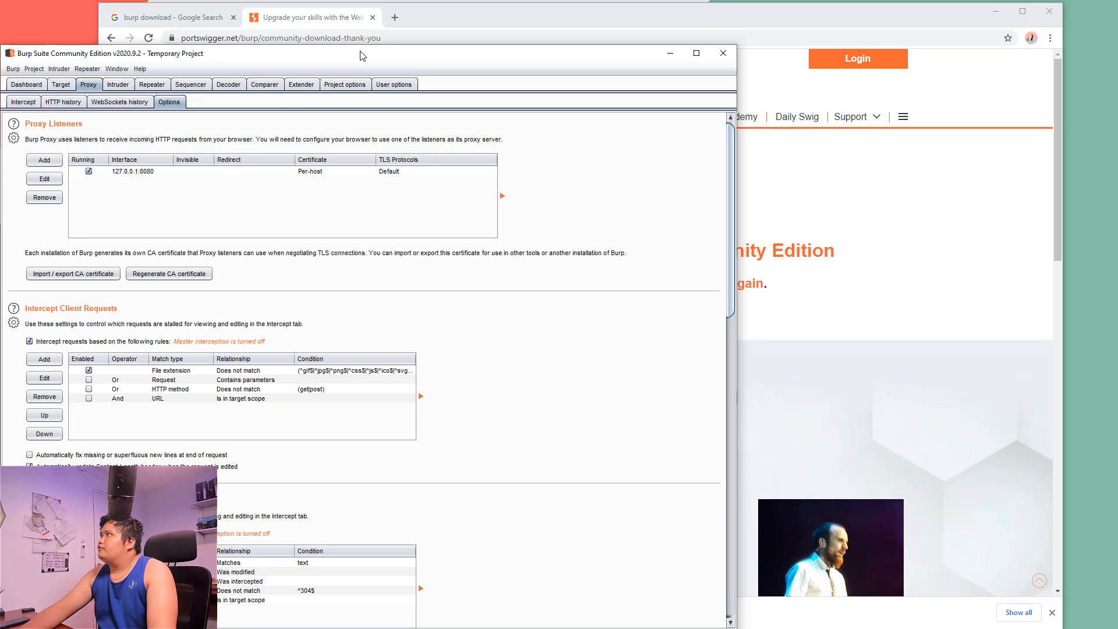
# - Switch to Chrome and close the Burp Suite download page
pyautogui.click(339, 39)
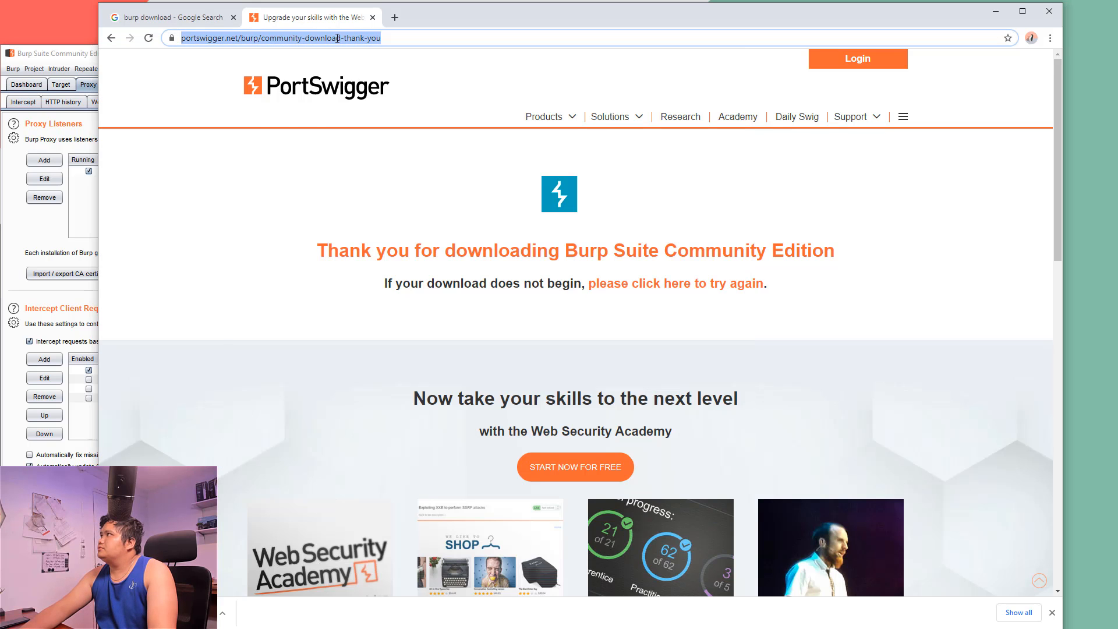
pyautogui.hotkey('ctrl', 'w')
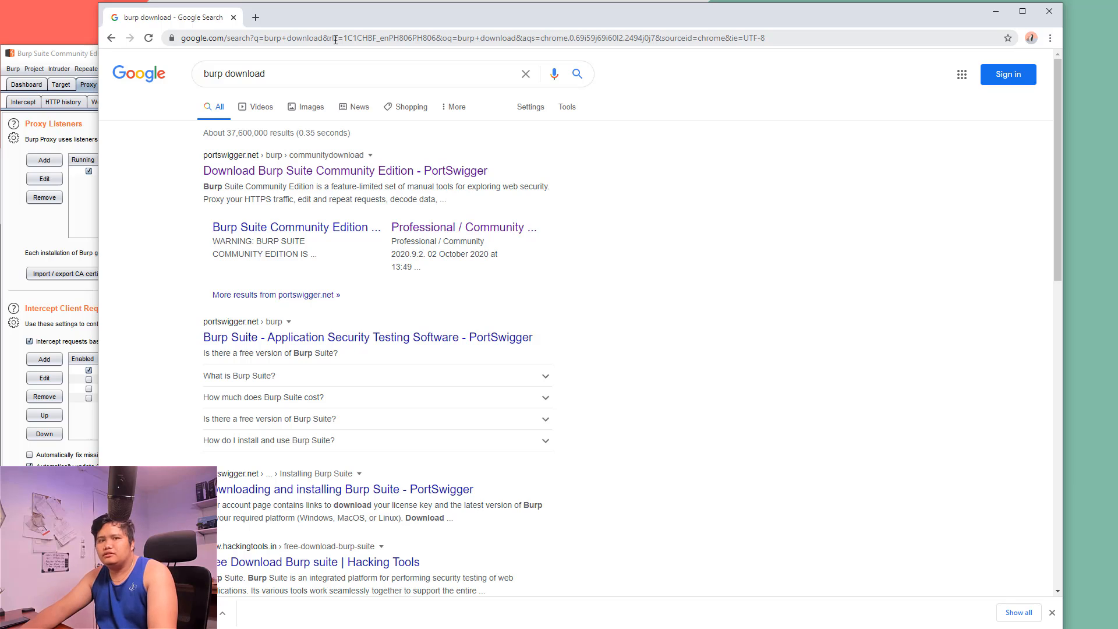
pyautogui.click(335, 39)
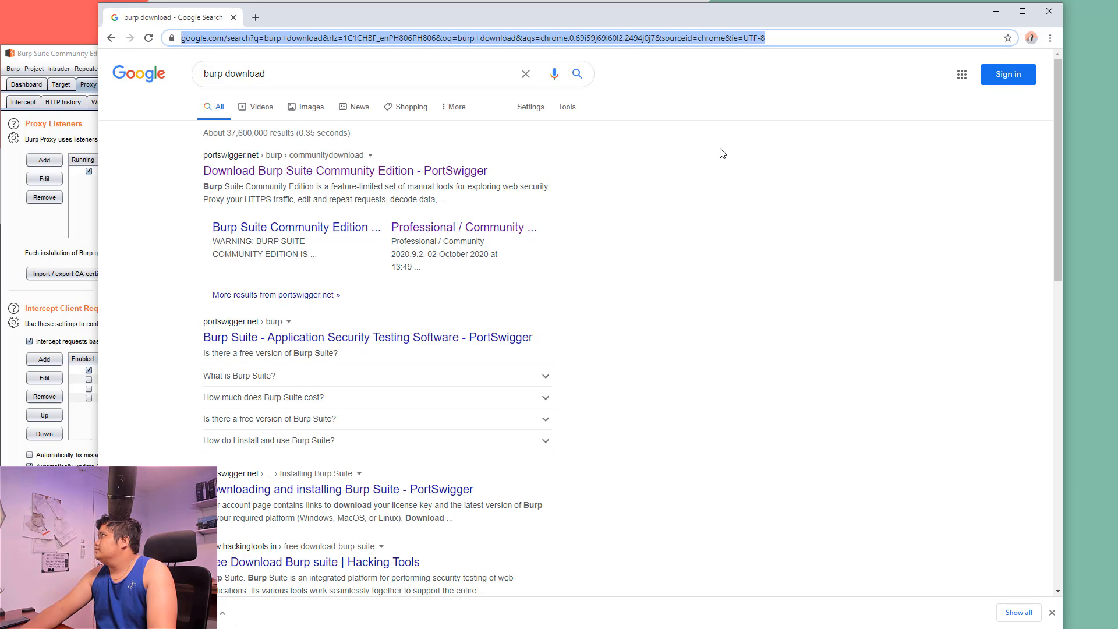
pyautogui.click(818, 139)
# - Open the Chrome Web Store by way of the browser's settings and extensions page
pyautogui.click(1050, 38)
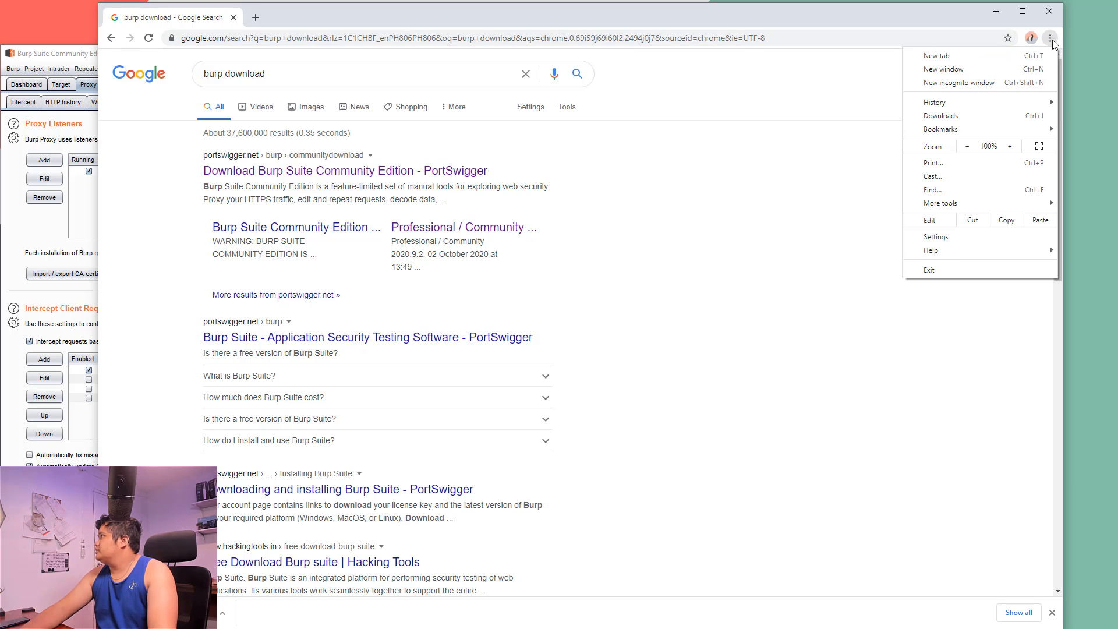
pyautogui.click(967, 237)
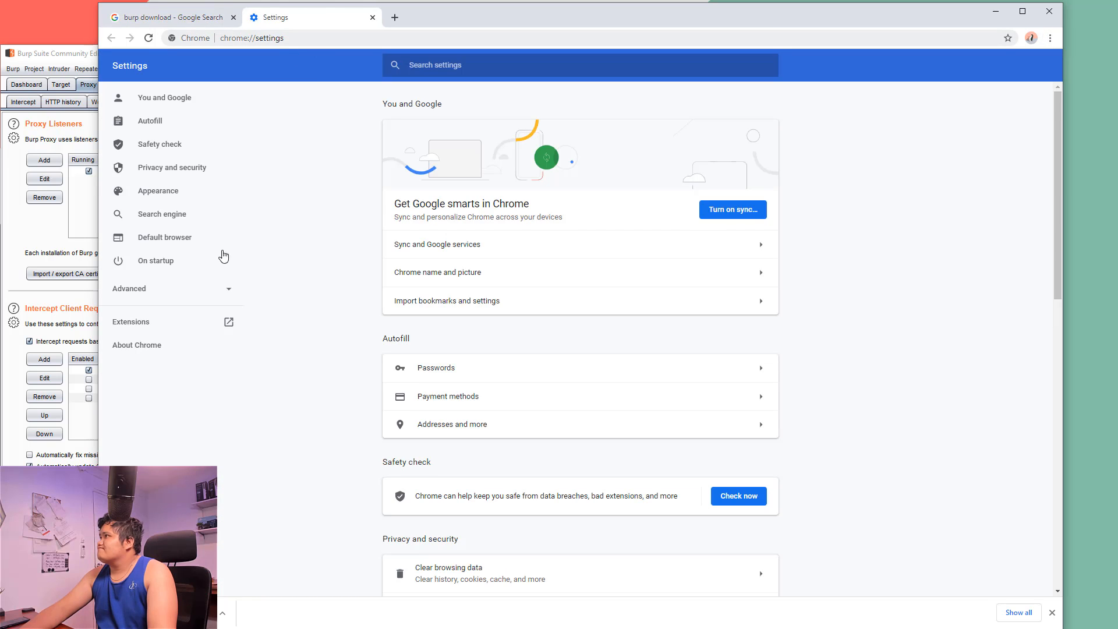
pyautogui.click(153, 330)
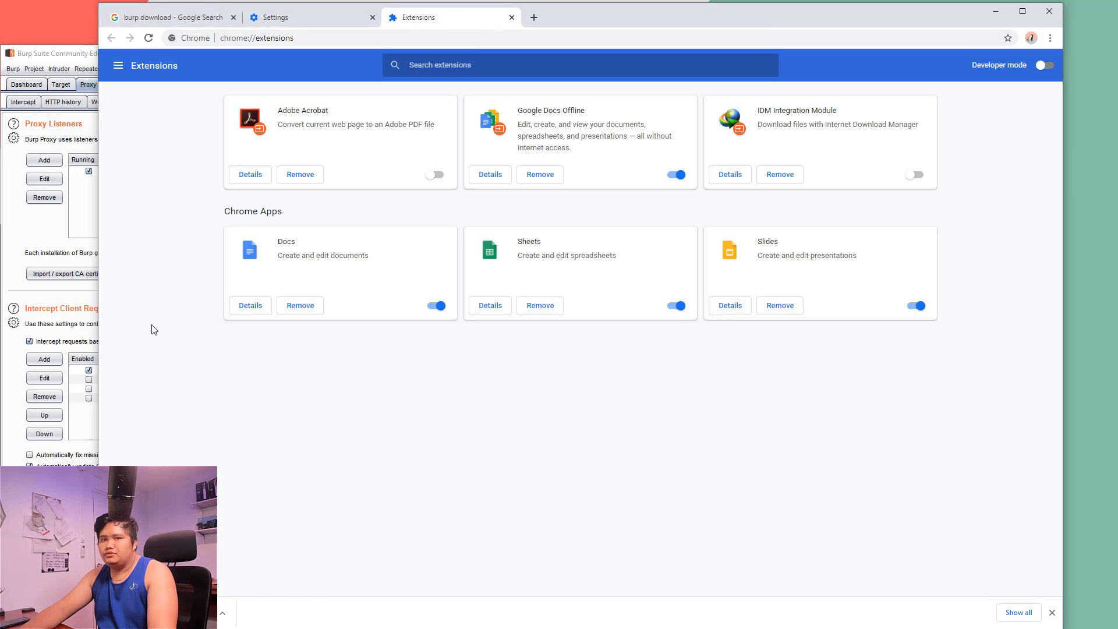
pyautogui.click(119, 65)
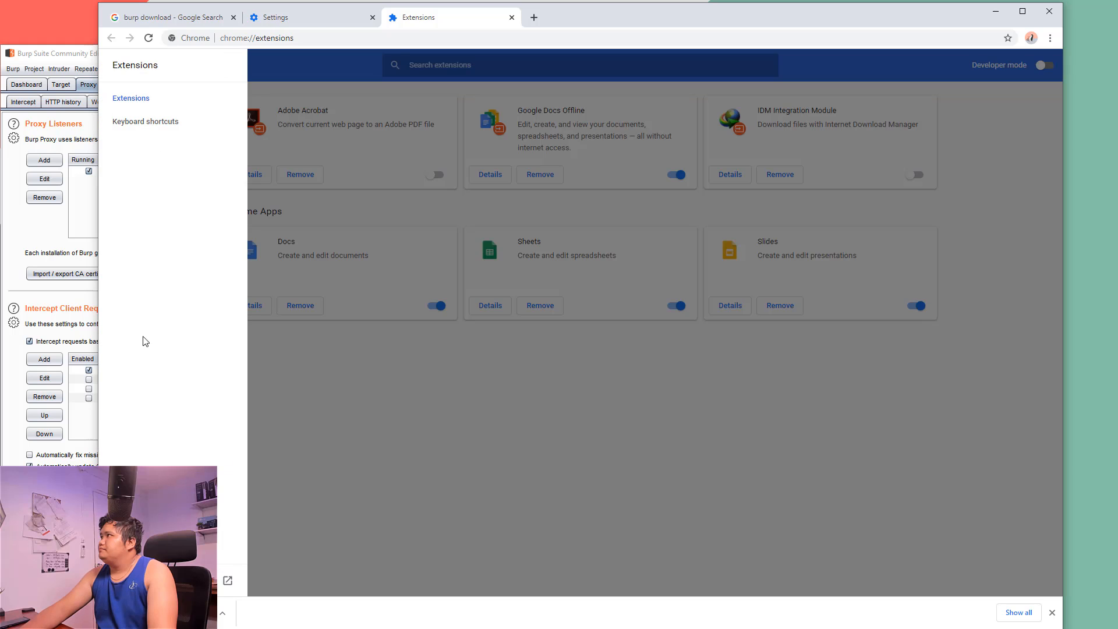
pyautogui.click(227, 581)
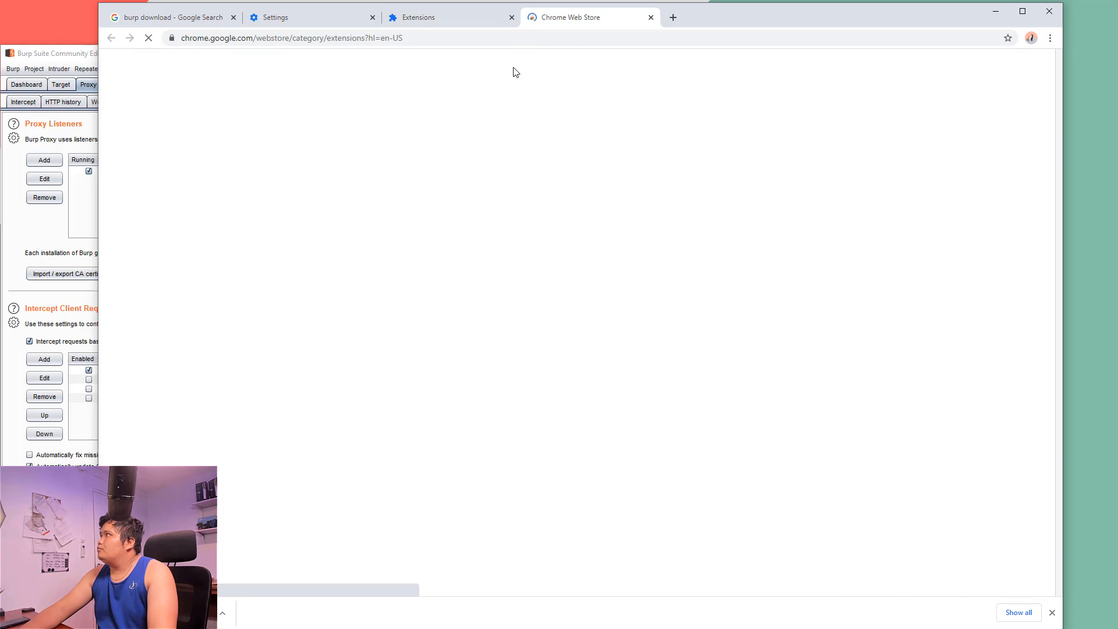
# - Search the Chrome Web Store for switchysharp
pyautogui.click(282, 108)
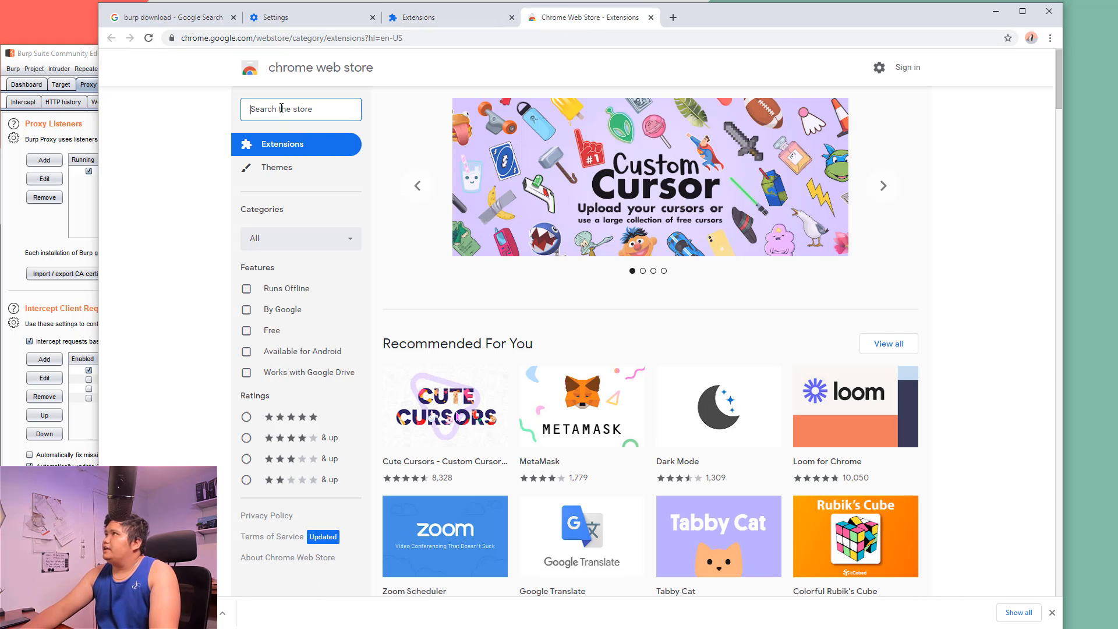
pyautogui.write('switchy')
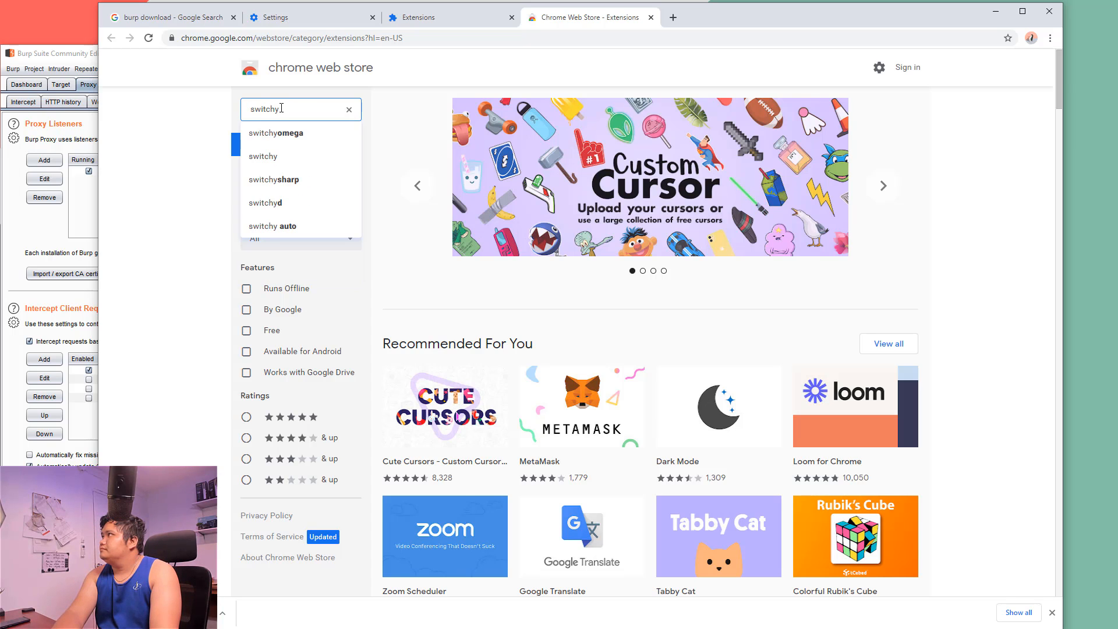
pyautogui.write('sharp')
pyautogui.press('Return')
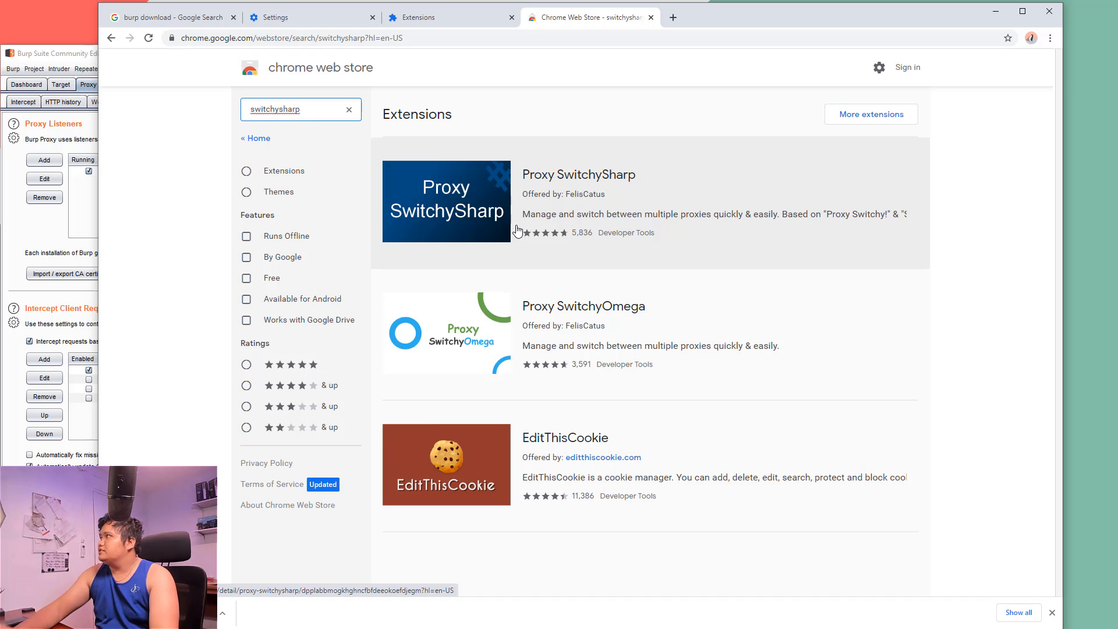
# - Install the Proxy SwitchySharp extension in Chrome and decline its upgrade to SwitchyOmega
pyautogui.click(518, 230)
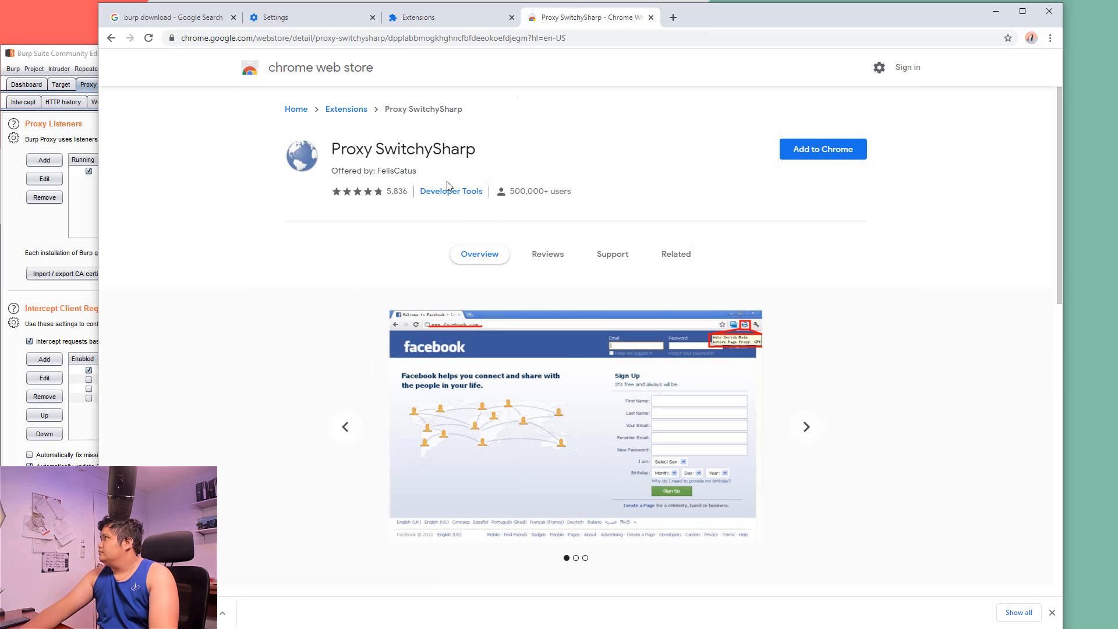
pyautogui.click(784, 153)
pyautogui.click(596, 137)
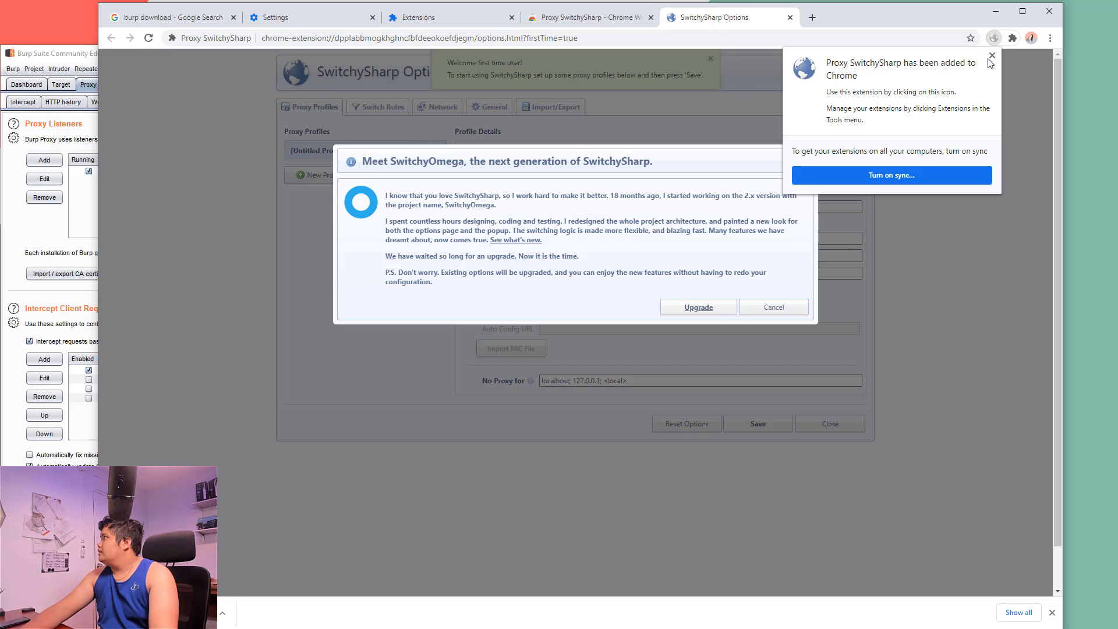
pyautogui.click(777, 313)
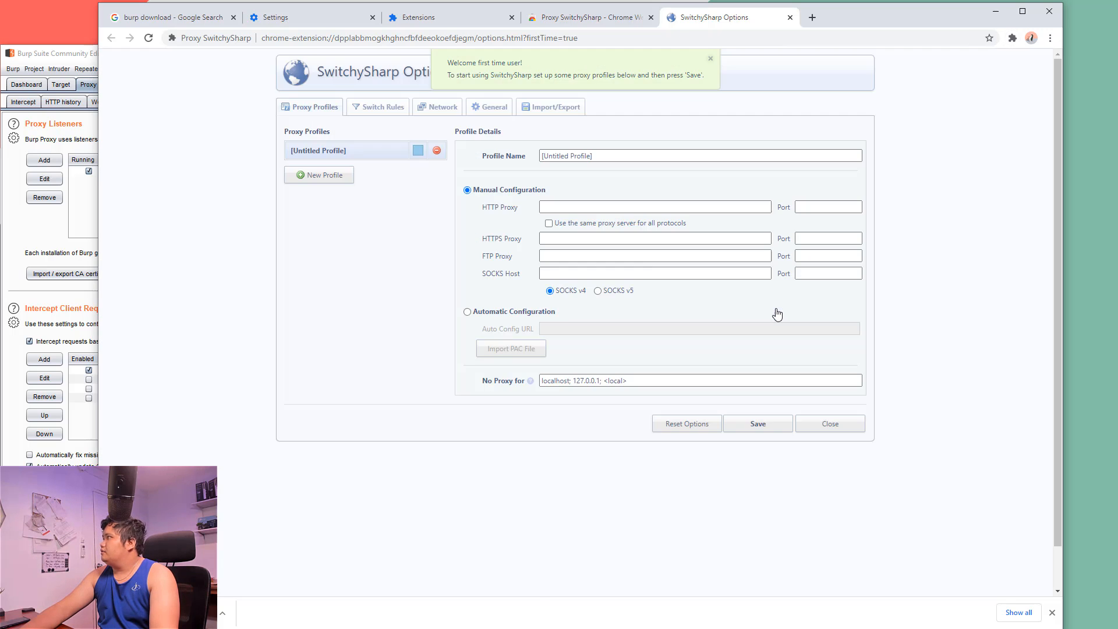
# - Name the untitled proxy profile Localhost Burp and set its HTTP proxy to 127.0.0.1 with port 8080
pyautogui.click(622, 155)
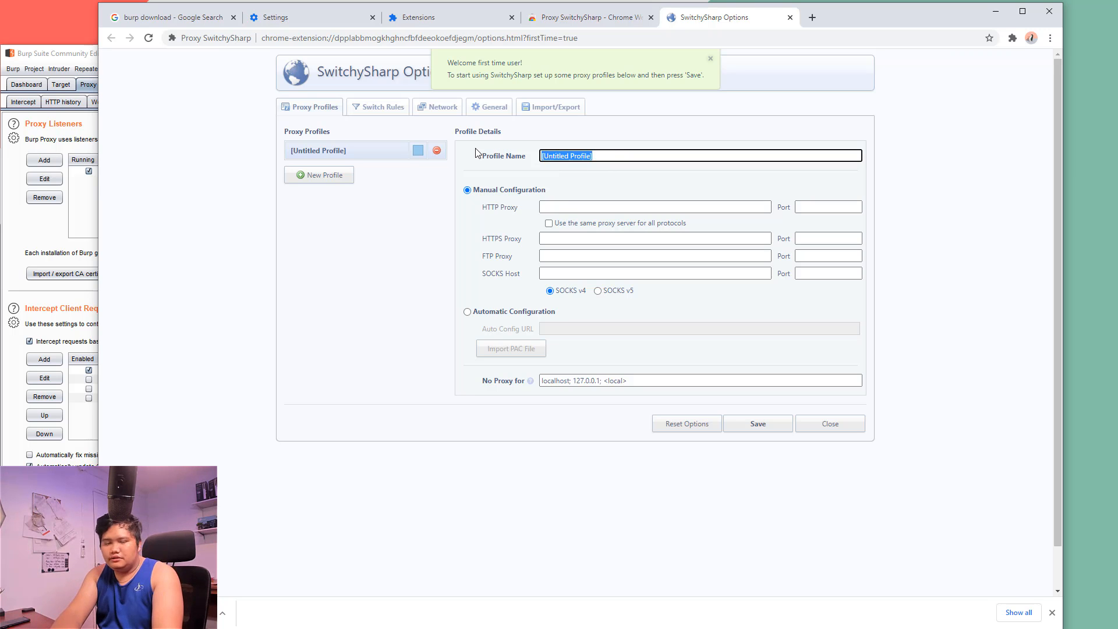
pyautogui.write('Local')
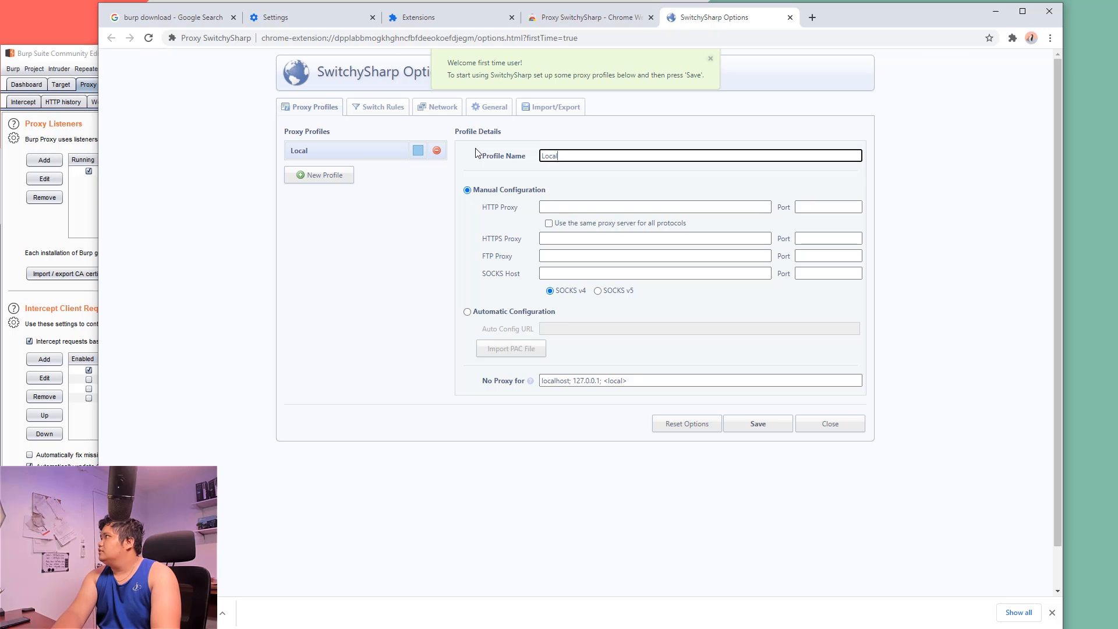
pyautogui.write('host Burp')
pyautogui.press('Tab')
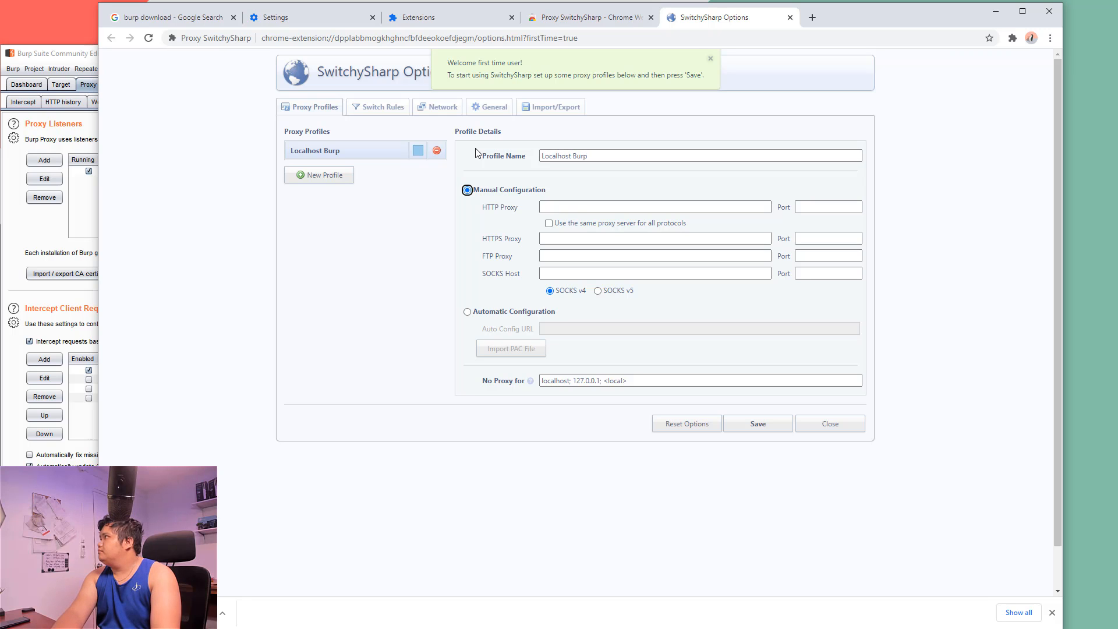
pyautogui.press('Tab')
pyautogui.write('127.')
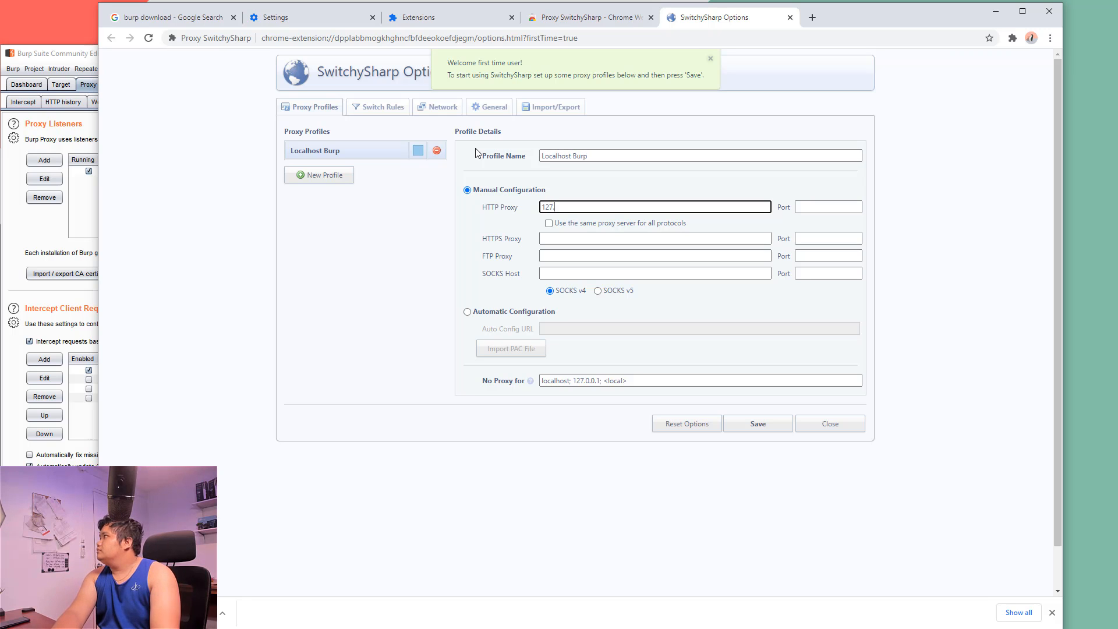
pyautogui.write('0.0.1')
pyautogui.press('Tab')
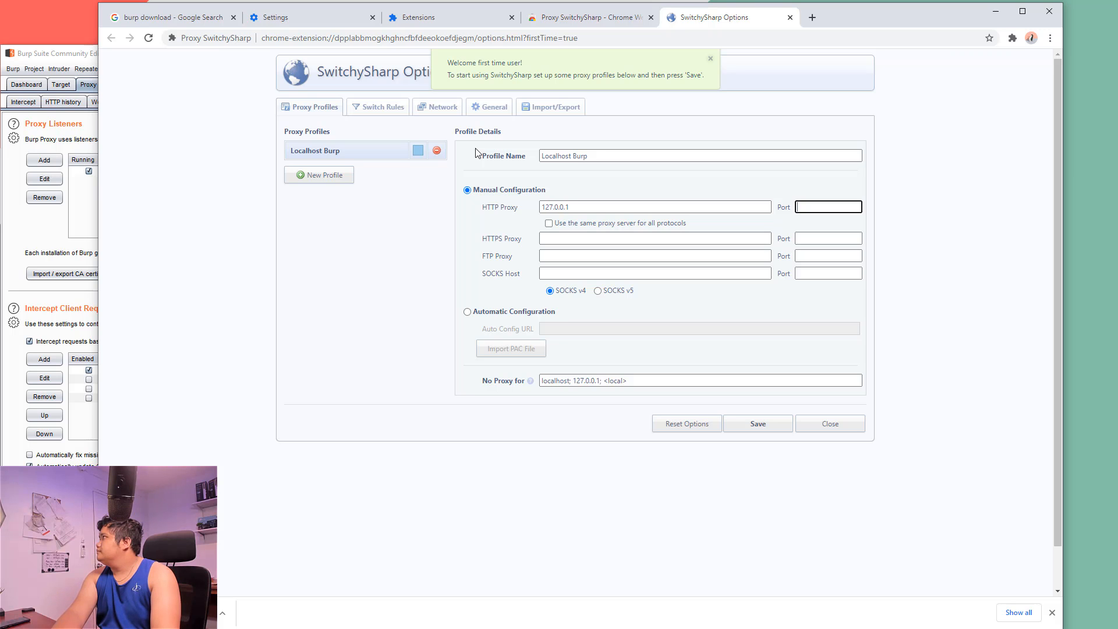
pyautogui.write('8080')
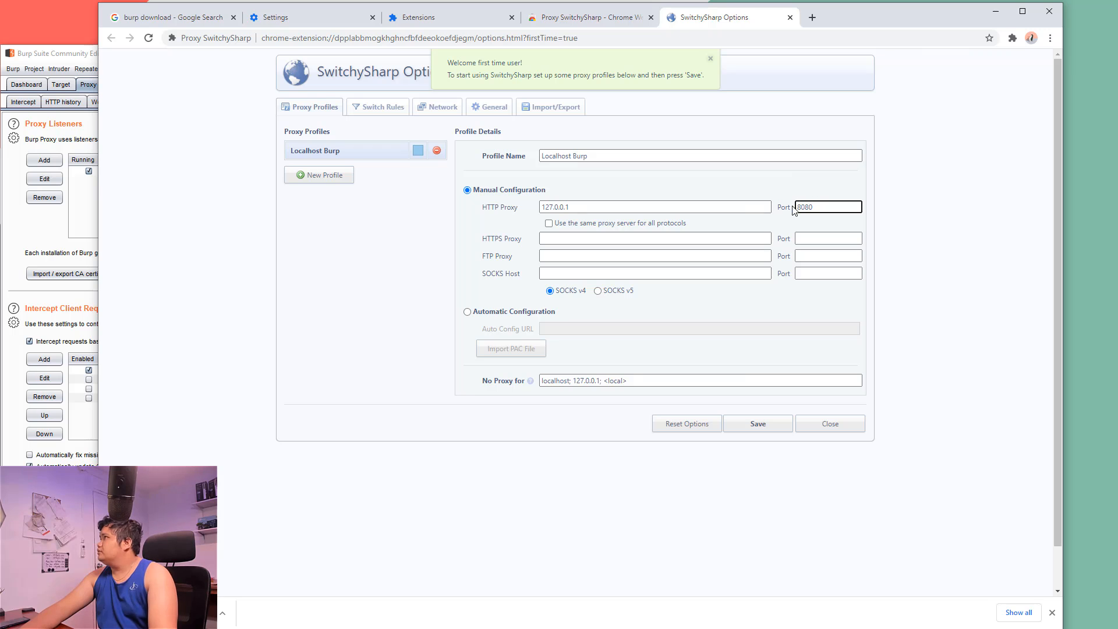
# - Check the profile against Burp's proxy listener, use the same proxy server for all protocols and save the SwitchySharp options
pyautogui.click(40, 231)
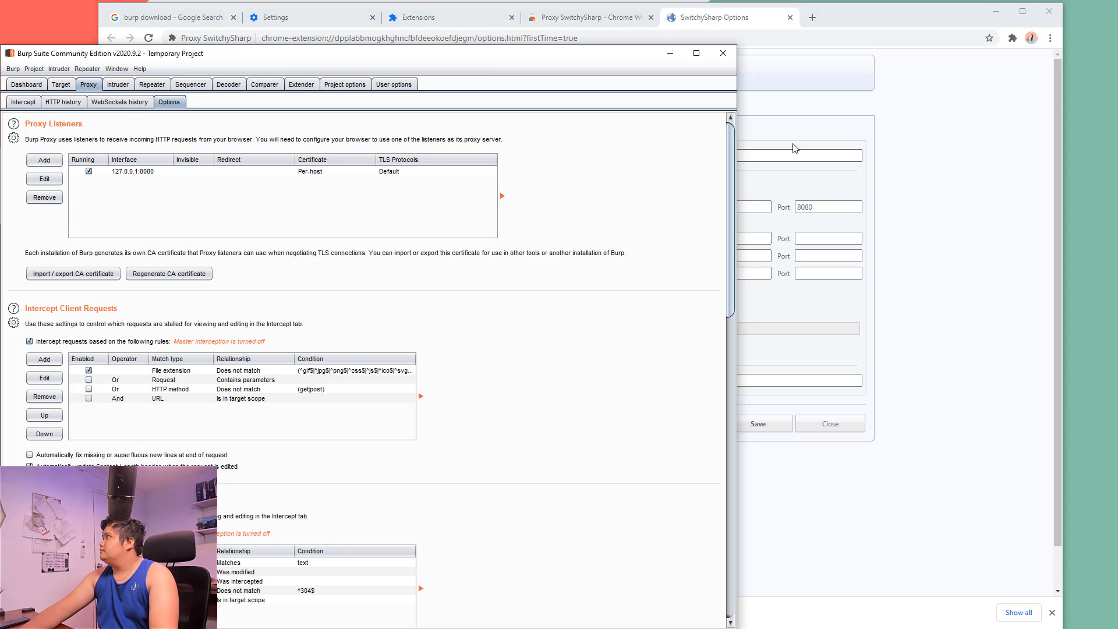
pyautogui.click(779, 133)
pyautogui.click(548, 223)
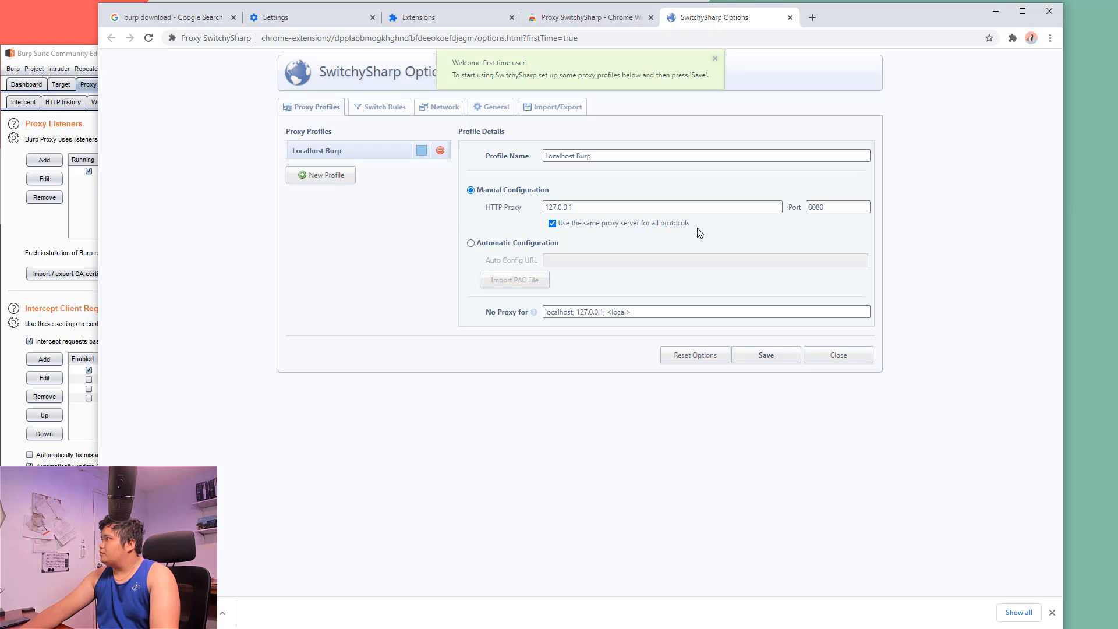
pyautogui.click(764, 355)
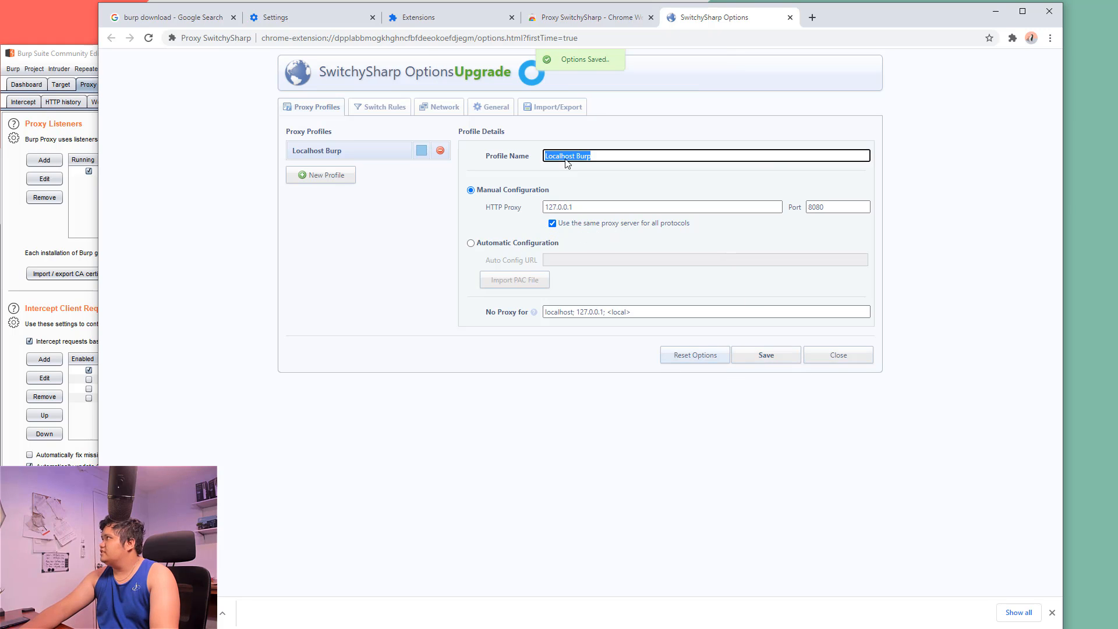
# - Close the Chrome Web Store and Settings pages, and place the SwitchySharp Options page beside the Google search results
pyautogui.middleClick(581, 24)
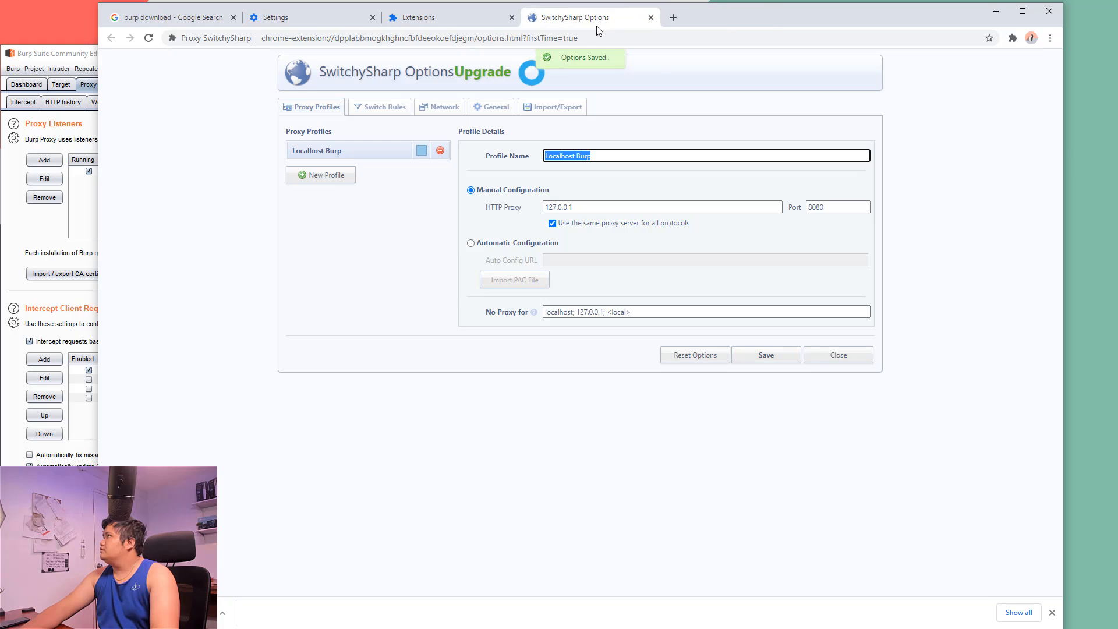
pyautogui.moveTo(581, 19); pyautogui.dragTo(463, 22)
pyautogui.click(466, 20)
pyautogui.middleClick(481, 17)
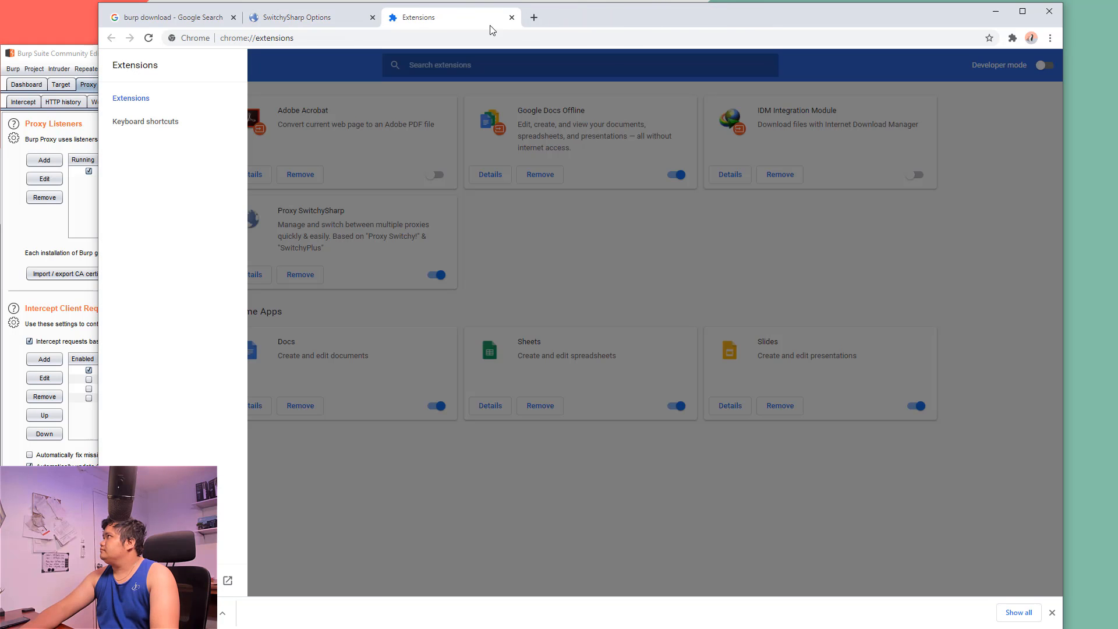
# - Close the Extensions page, open a new browser page and pin the Proxy SwitchySharp extension
pyautogui.hotkey('ctrl', 'w')
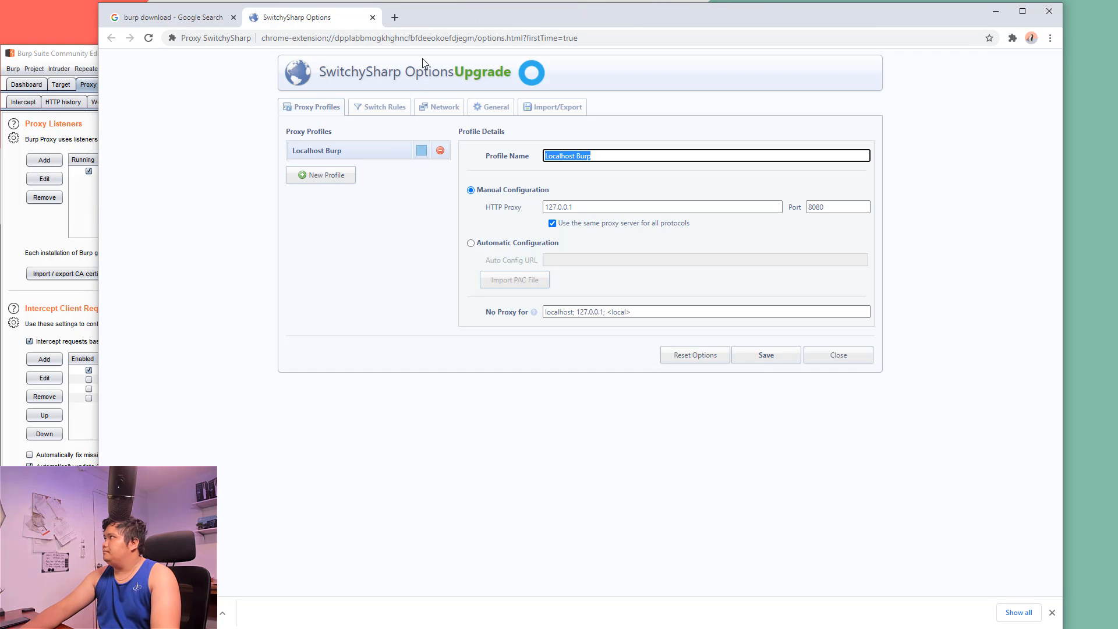
pyautogui.click(395, 17)
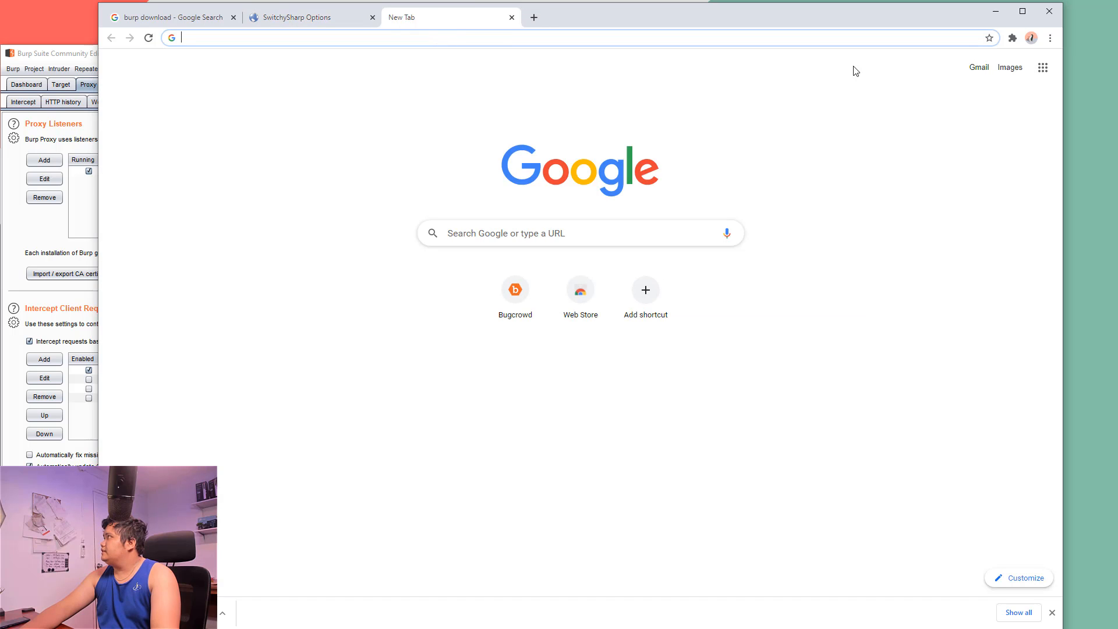
pyautogui.click(1013, 38)
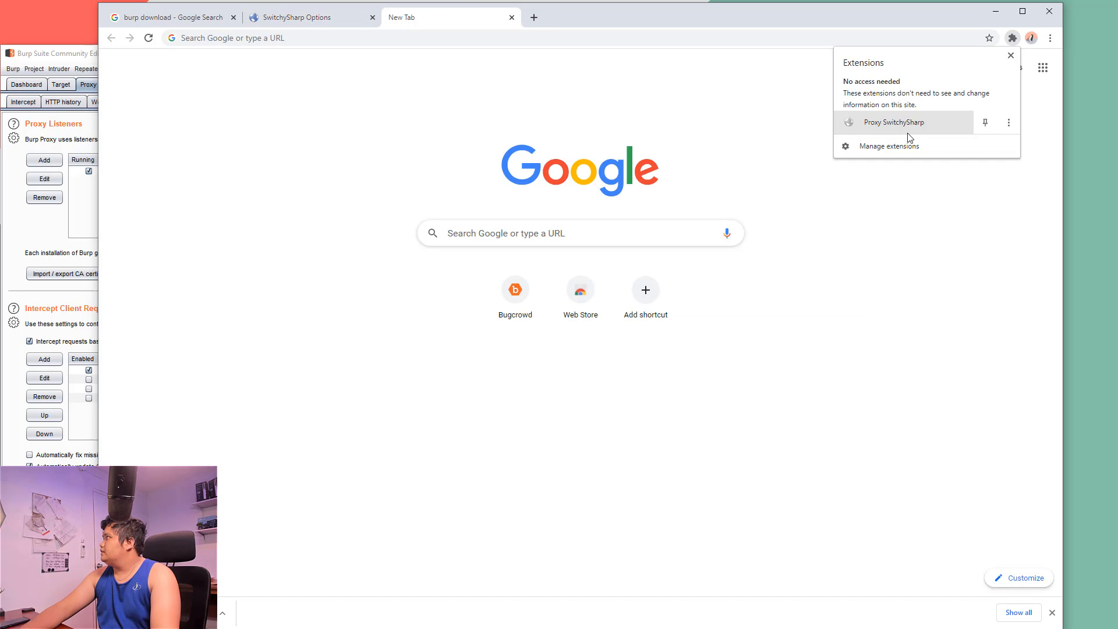
pyautogui.click(986, 122)
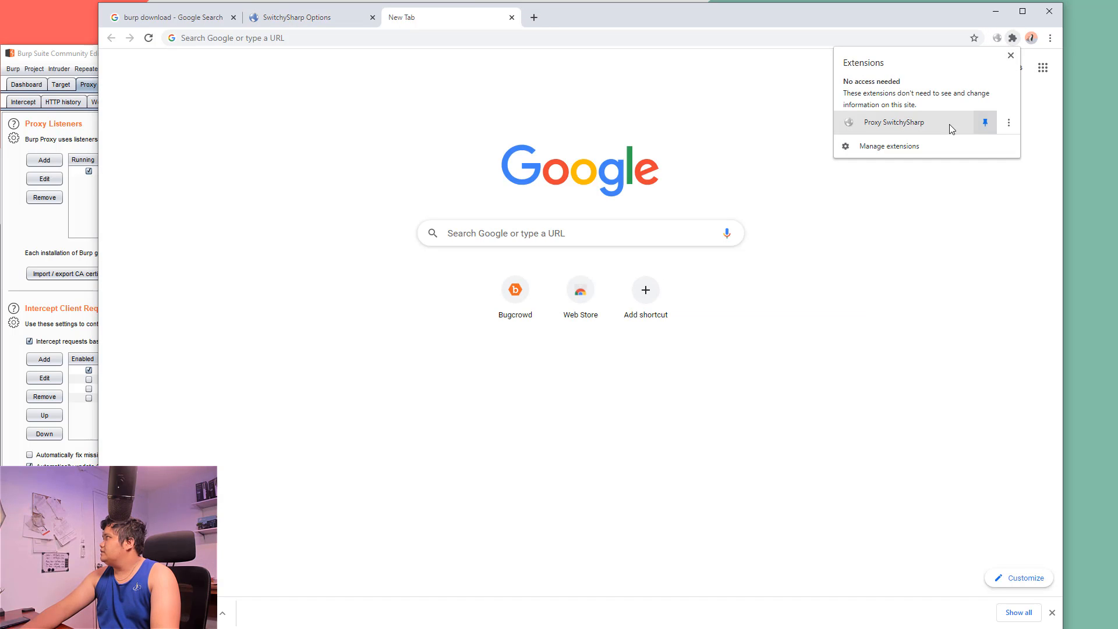
pyautogui.click(671, 109)
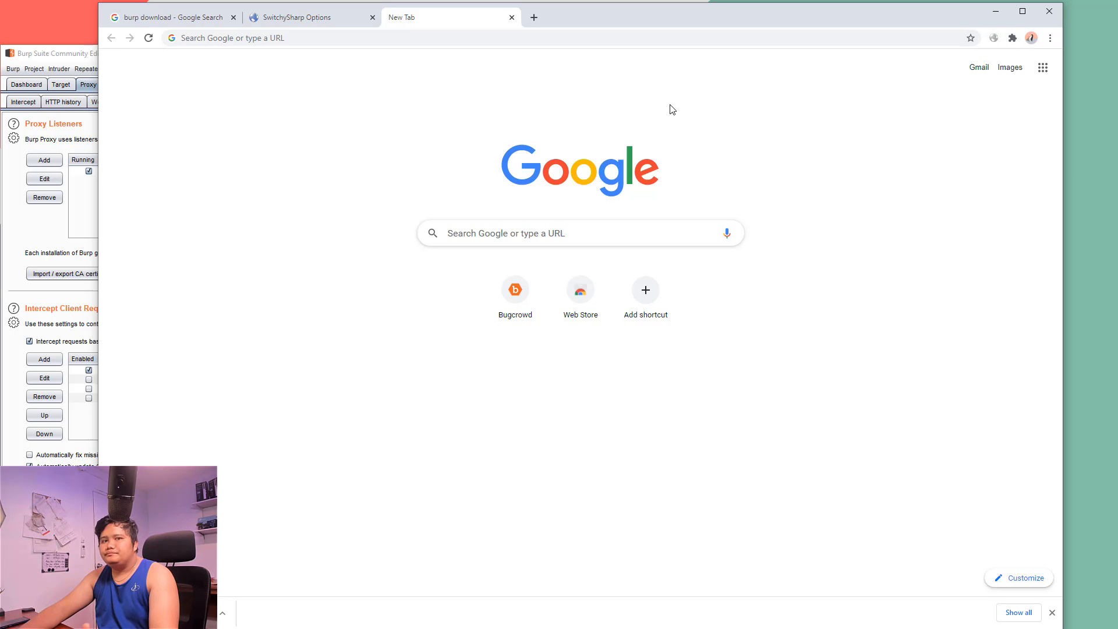
# - Activate the Localhost Burp profile in SwitchySharp and switch to Burp Suite to check its proxy listener
pyautogui.click(995, 38)
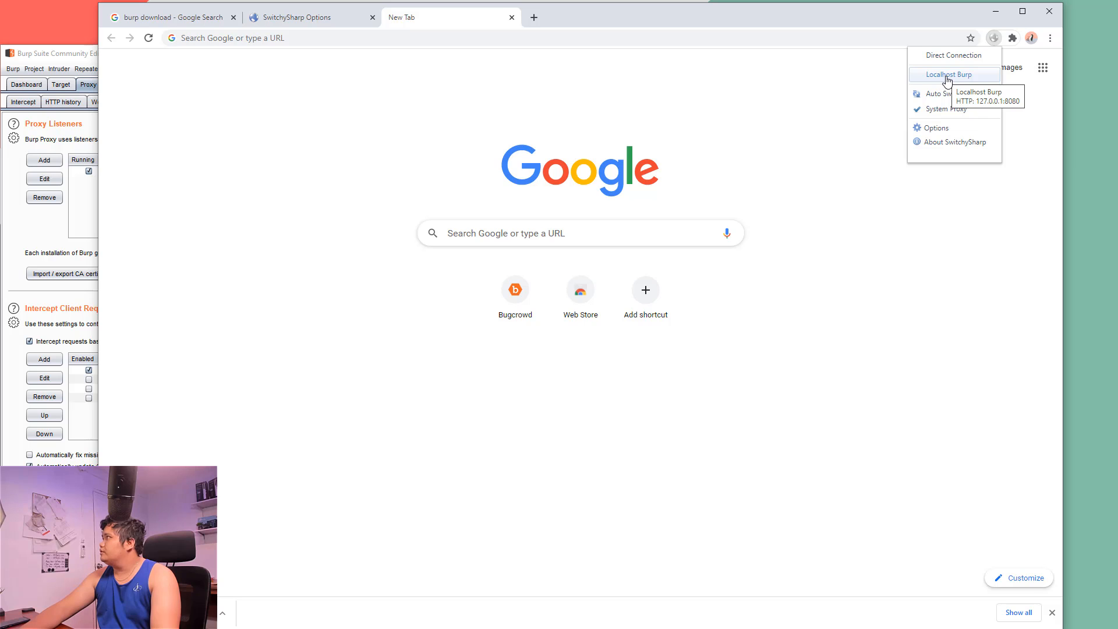
pyautogui.click(948, 75)
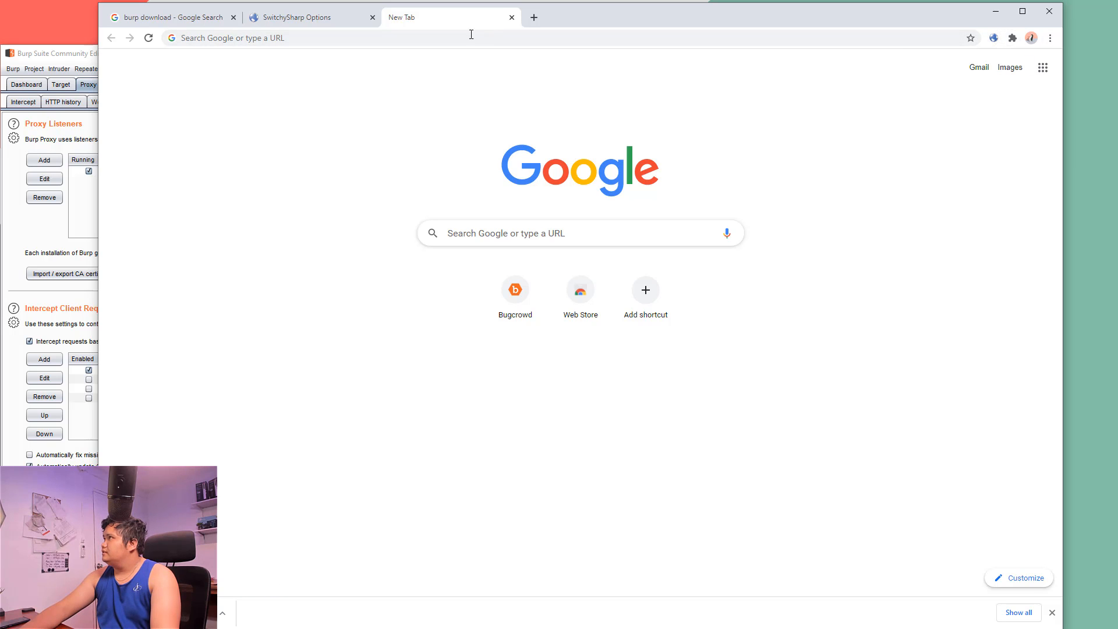
pyautogui.click(56, 58)
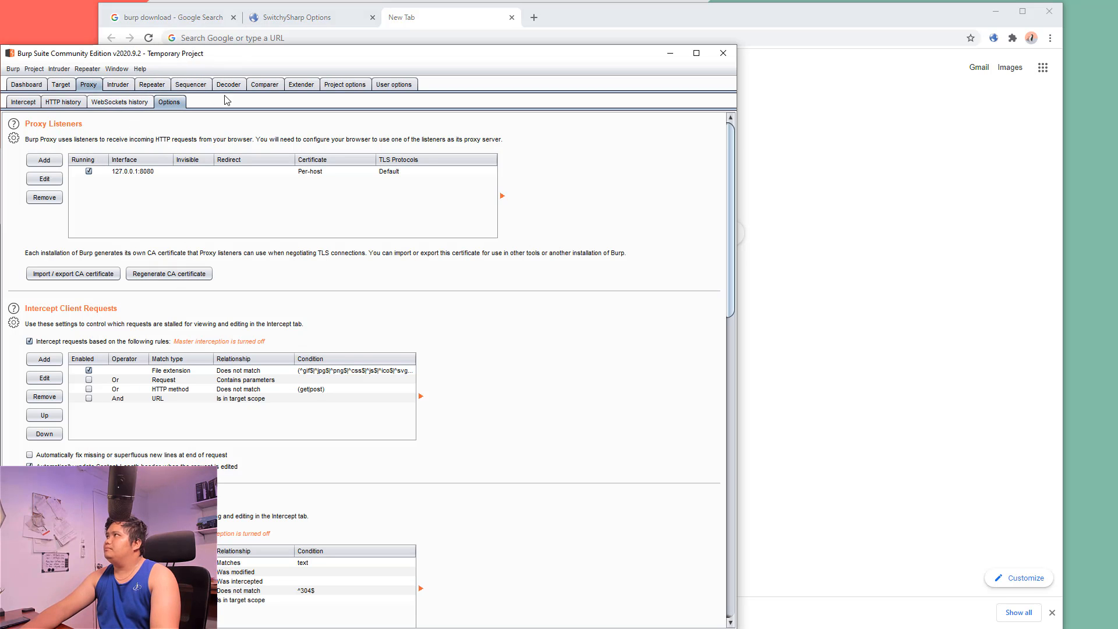
# - Switch back to Chrome and load pinoyhacknews.com through the proxy
pyautogui.click(365, 35)
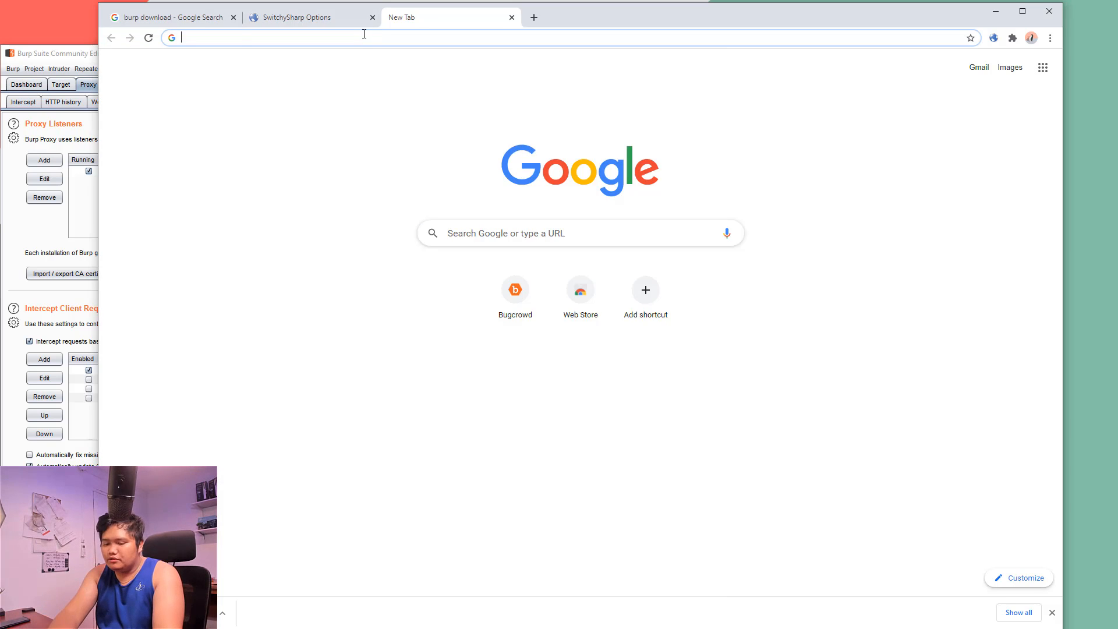
pyautogui.write('bugcrowd.com')
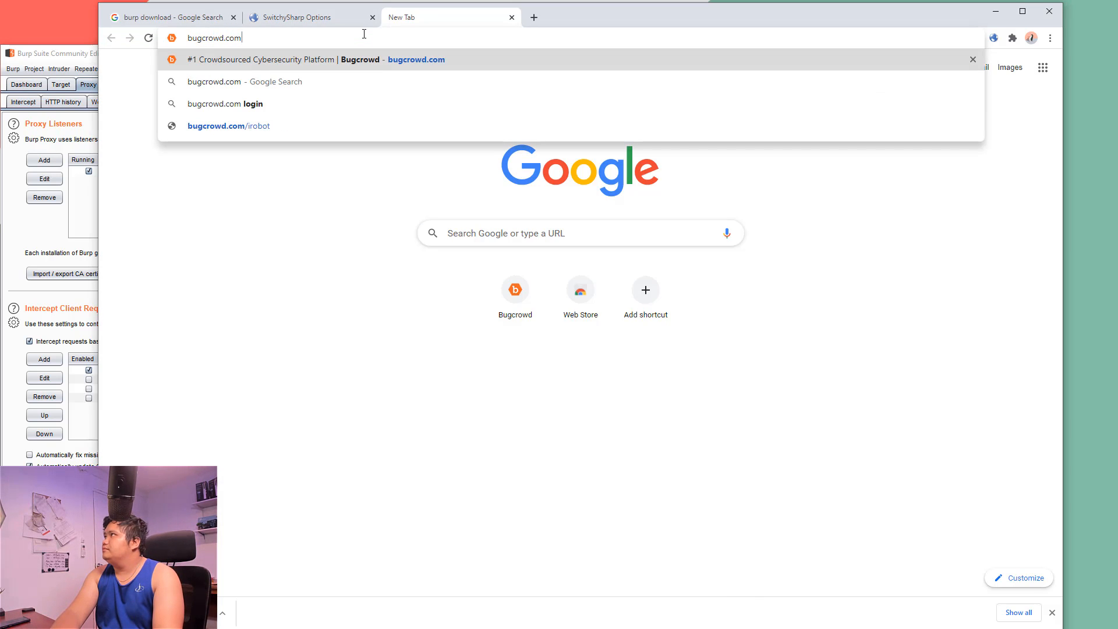
pyautogui.hotkey('ctrl', 'a')
pyautogui.write('p')
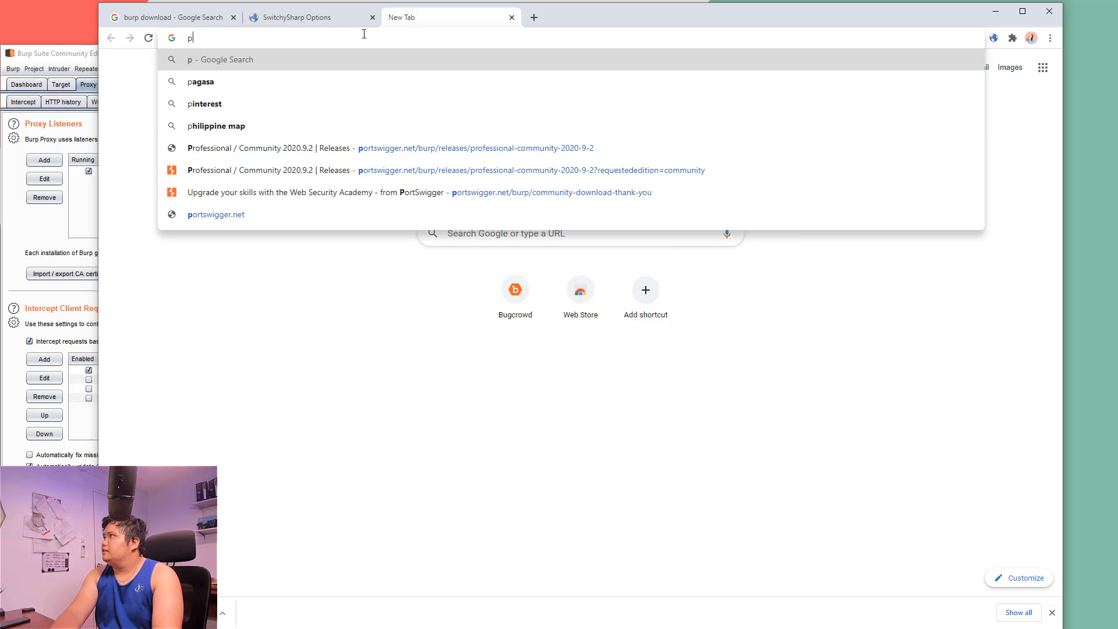
pyautogui.write('ino')
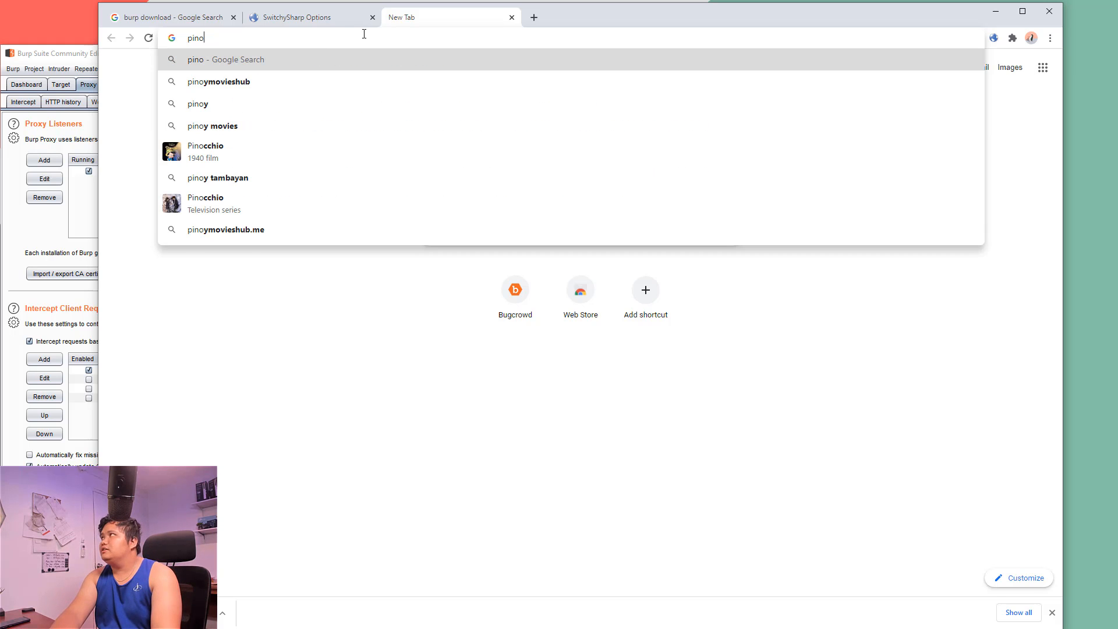
pyautogui.write('yhac')
pyautogui.press('BackSpace')
pyautogui.write('y')
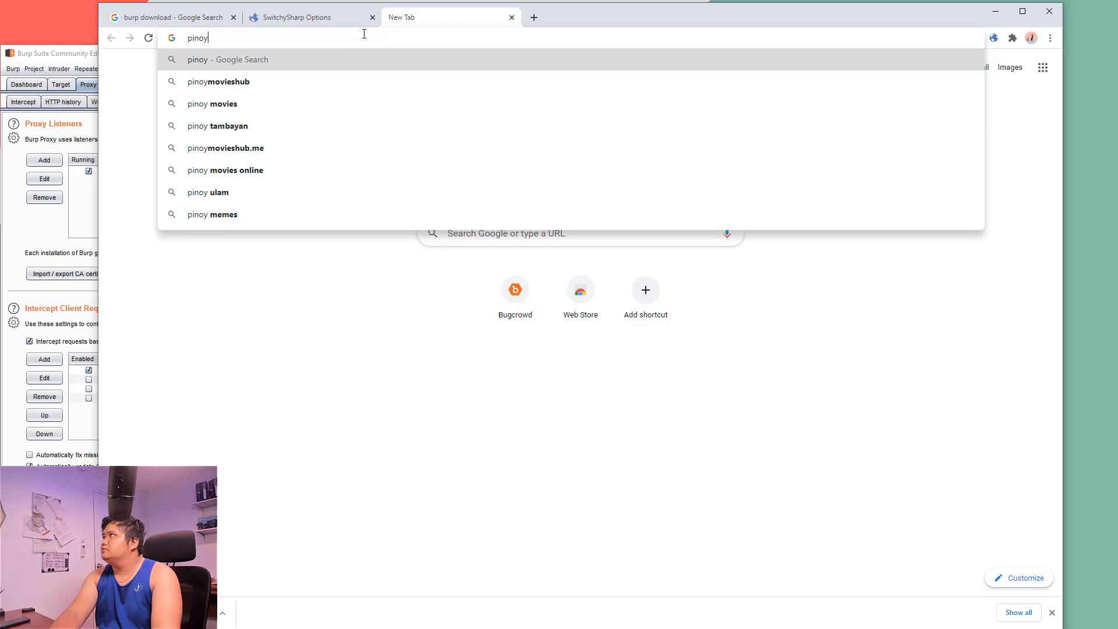
pyautogui.write('hacknews.')
pyautogui.press('Return')
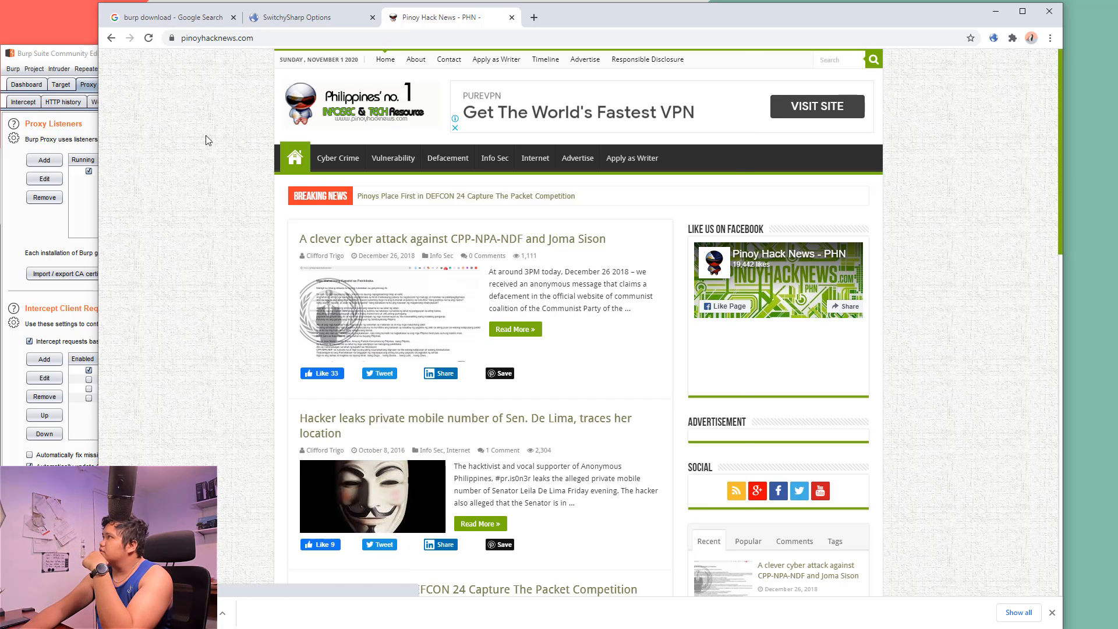
# - Examine the captured requests in Burp's HTTP history, including an apis.google.com script request, and return to Chrome
pyautogui.click(63, 105)
pyautogui.click(115, 186)
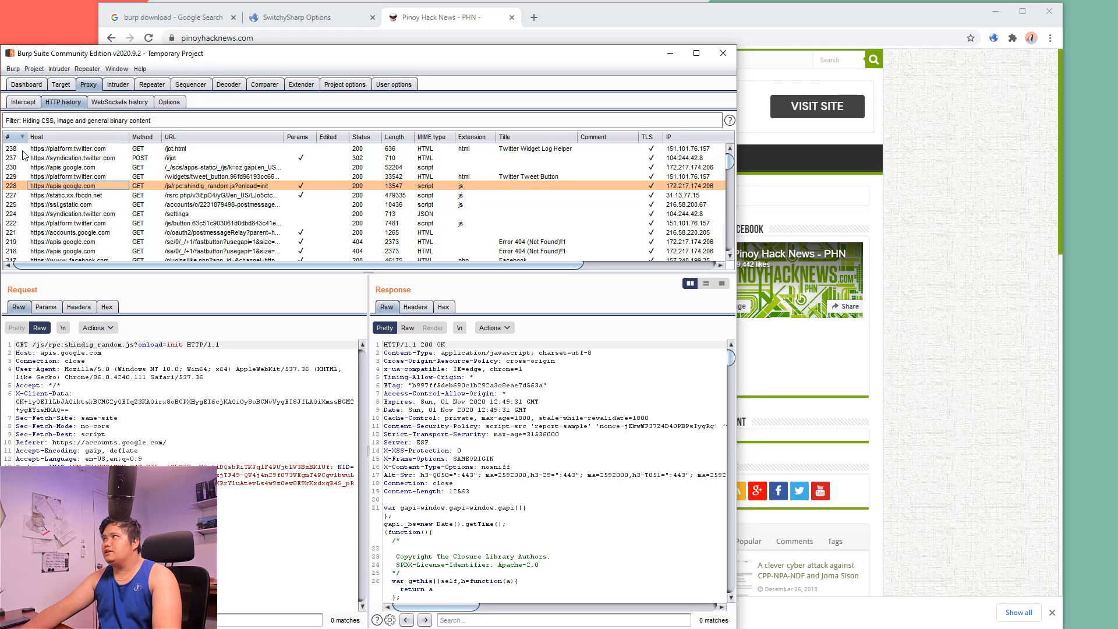
pyautogui.scroll(-2, 89, 209)
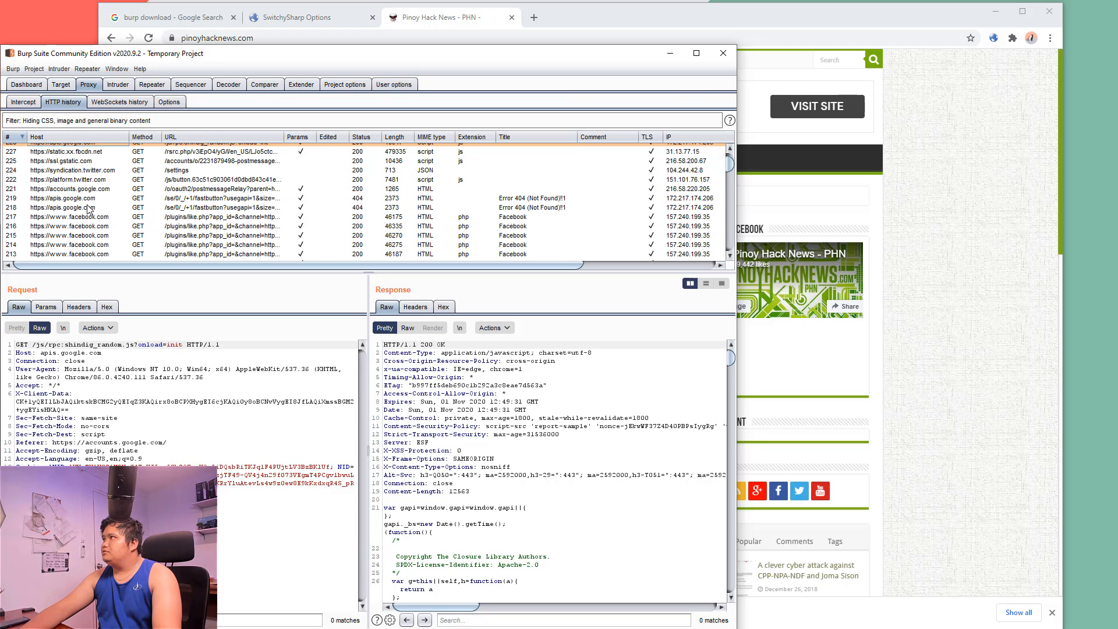
pyautogui.scroll(2, 94, 221)
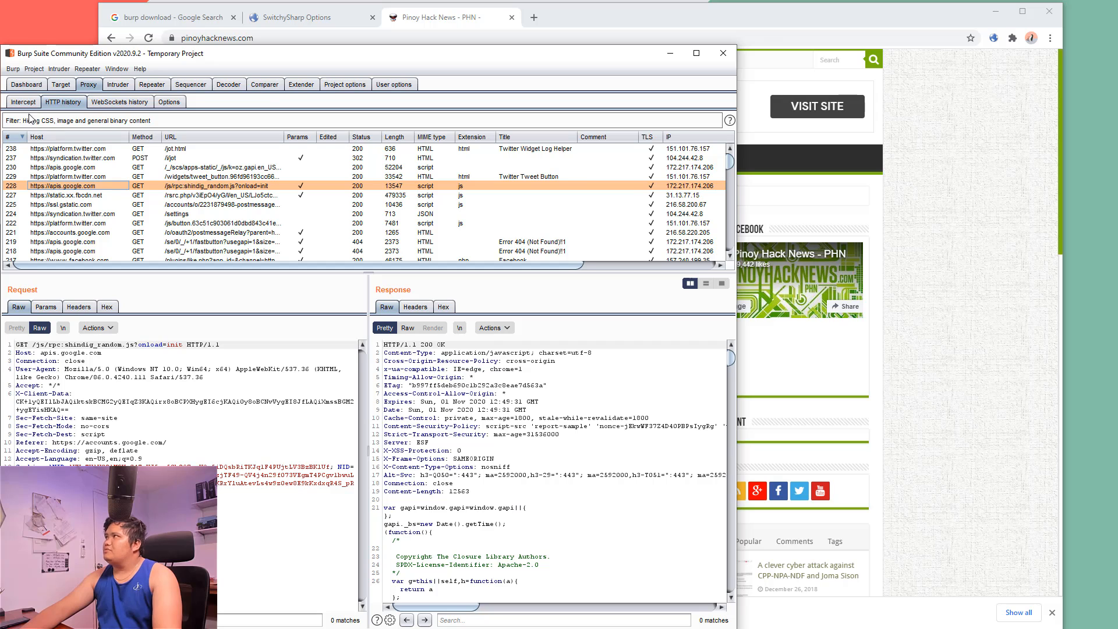
pyautogui.click(410, 30)
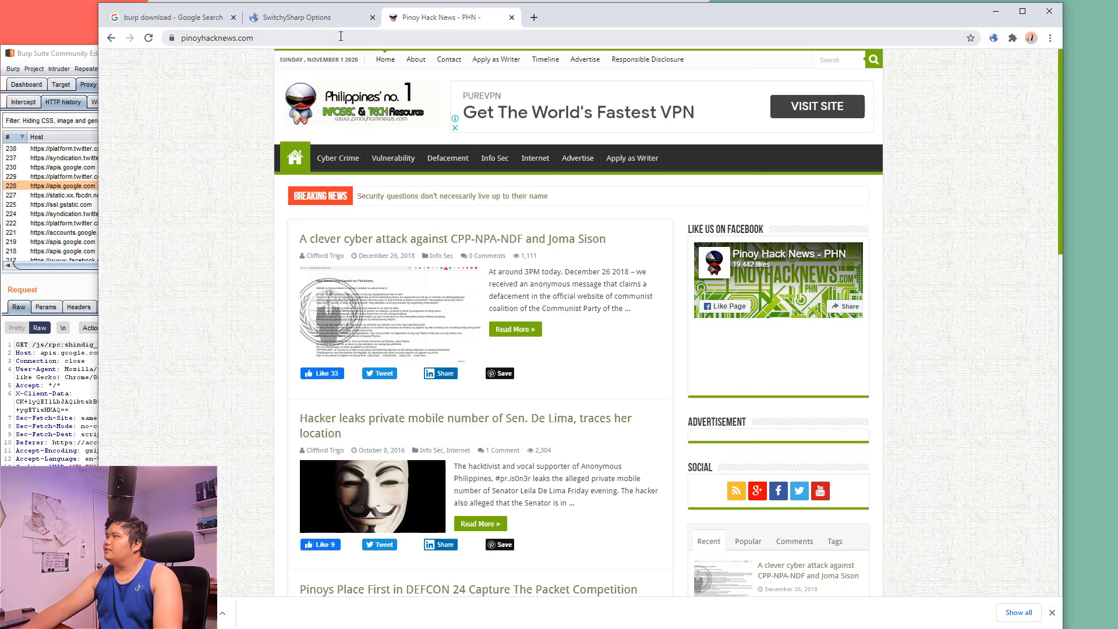
# - Turn on request interception in Burp Suite and reload pinoyhacknews.com in Chrome
pyautogui.click(31, 104)
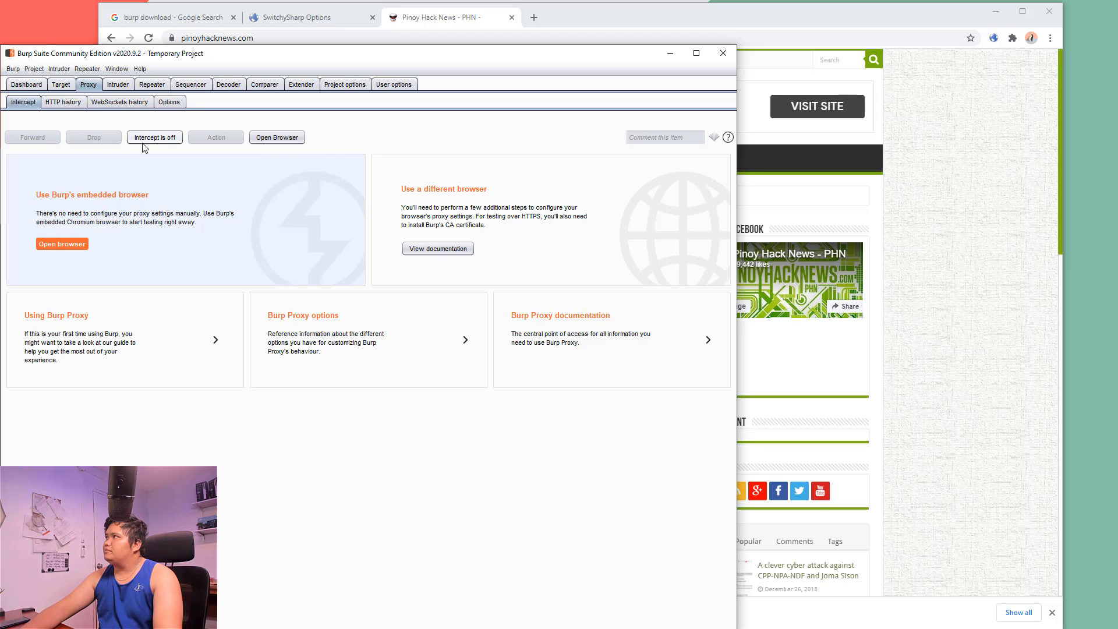
pyautogui.click(164, 139)
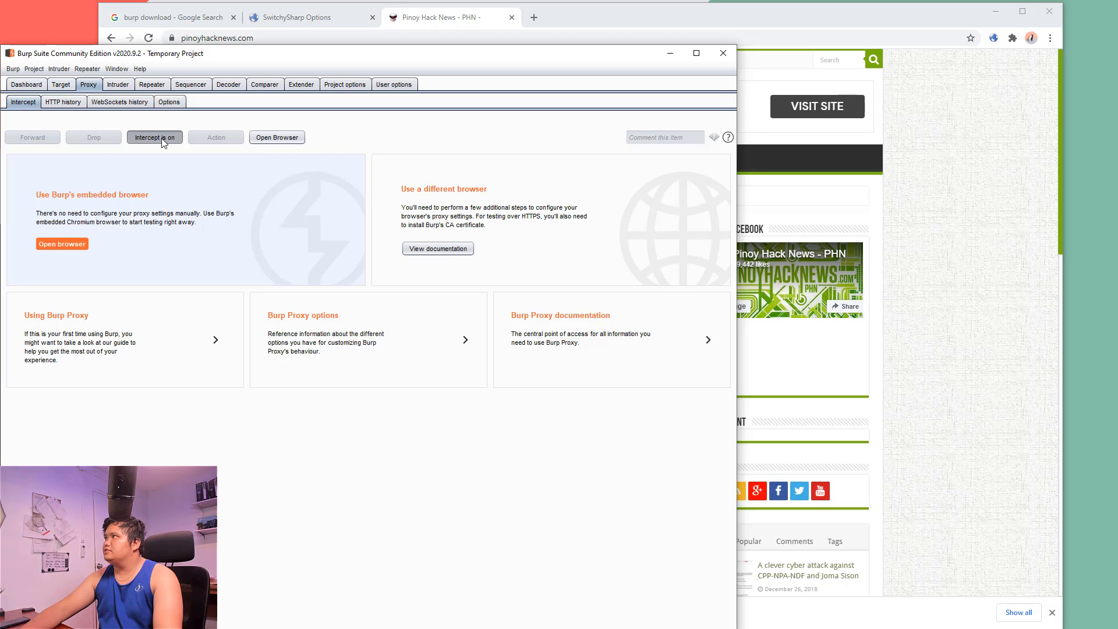
pyautogui.click(481, 39)
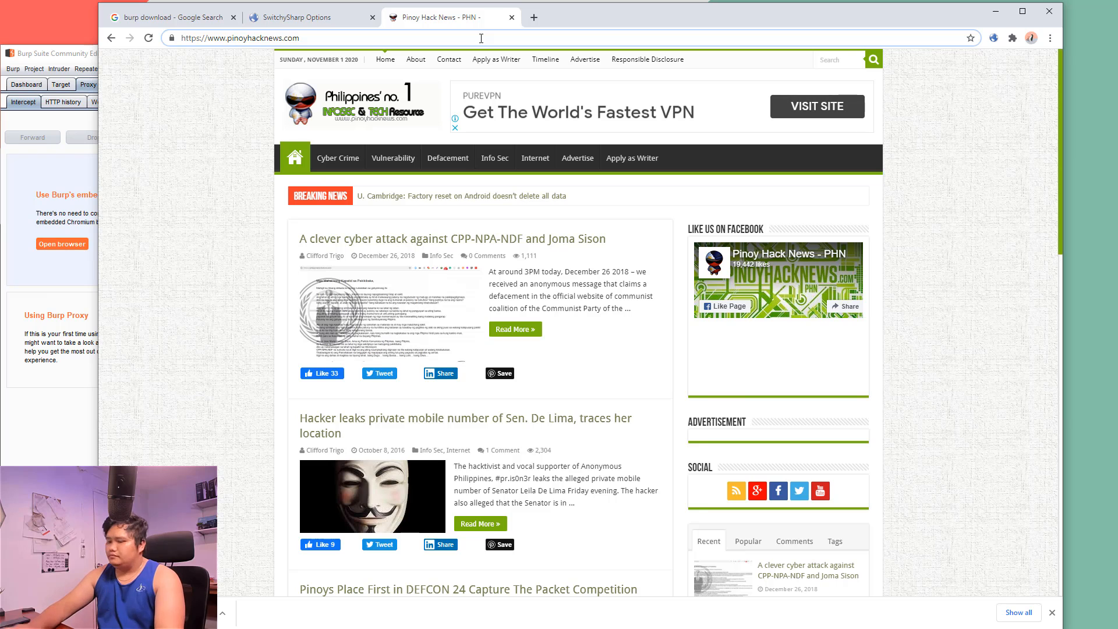
pyautogui.press('Return')
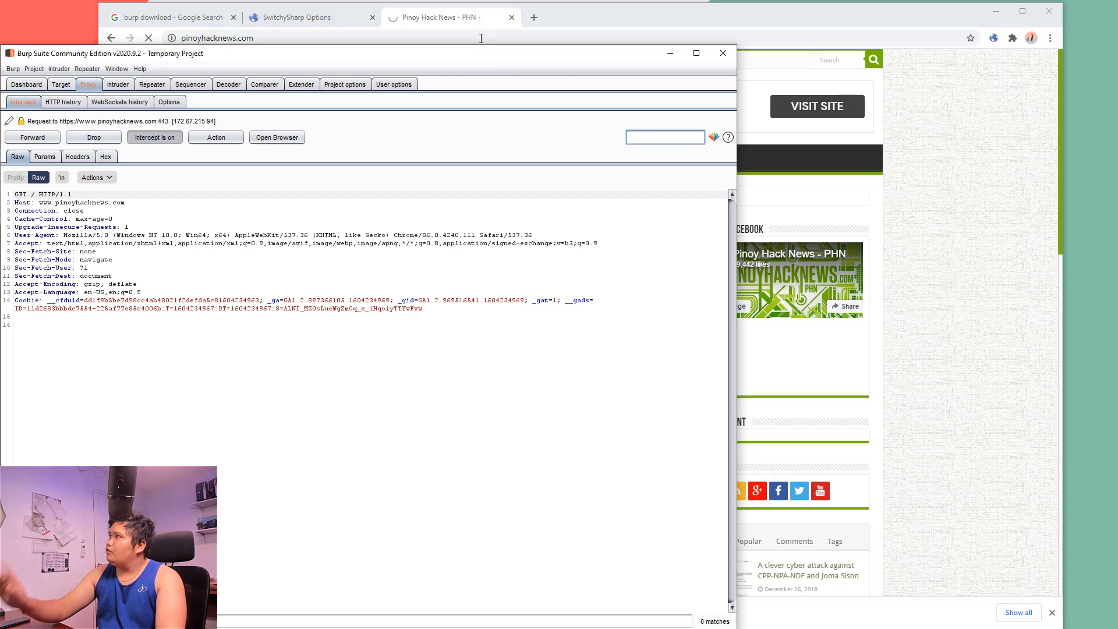
# - Examine the intercepted pinoyhacknews.com GET request, including its request line, host and remaining headers
pyautogui.moveTo(190, 257); pyautogui.dragTo(14, 202)
pyautogui.click(174, 260)
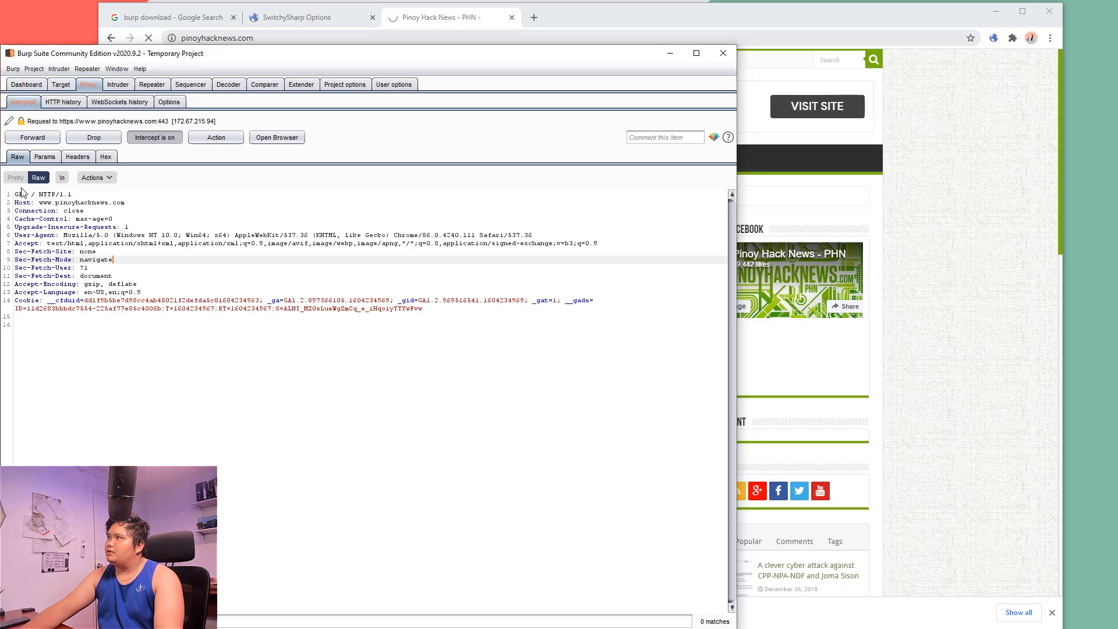
pyautogui.click(60, 267)
pyautogui.moveTo(301, 302); pyautogui.dragTo(35, 236)
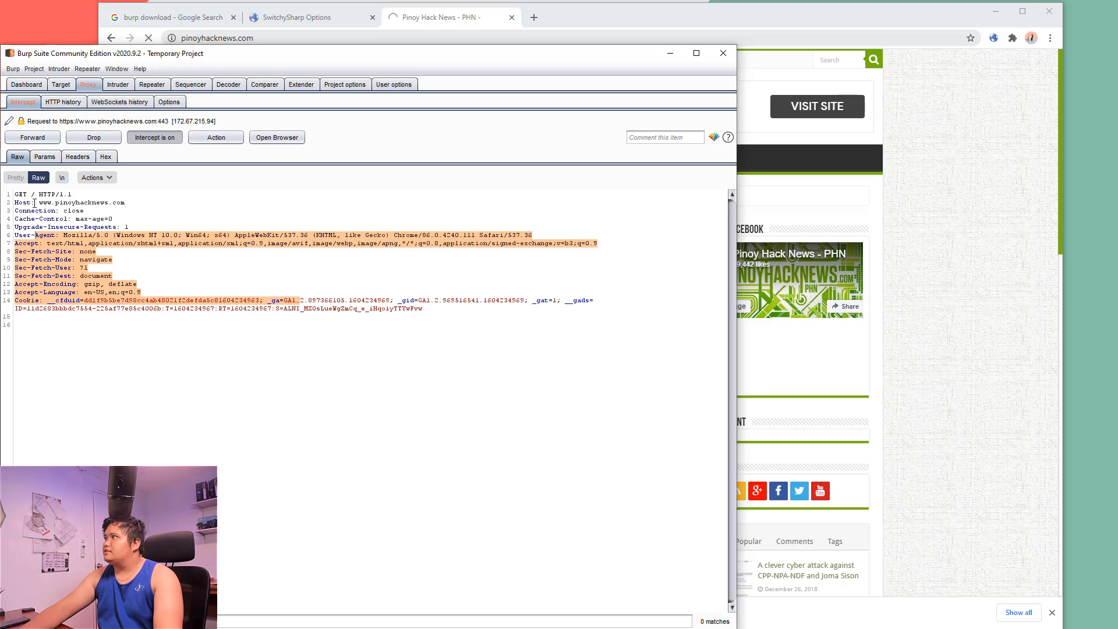
pyautogui.click(32, 194)
pyautogui.click(118, 251)
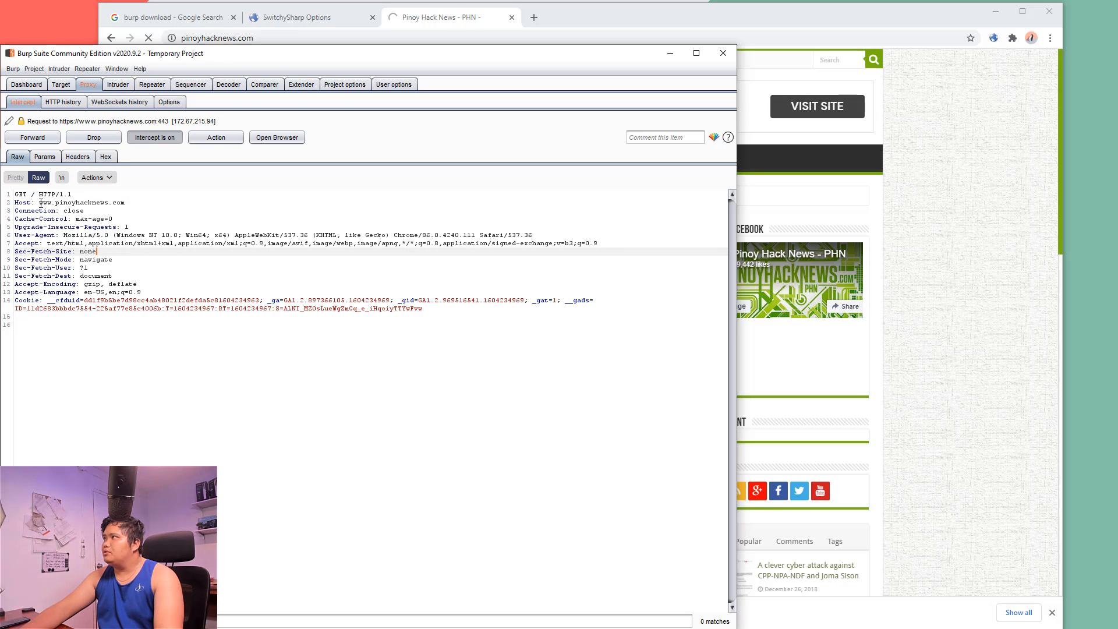
pyautogui.moveTo(41, 203); pyautogui.dragTo(134, 203)
pyautogui.click(128, 220)
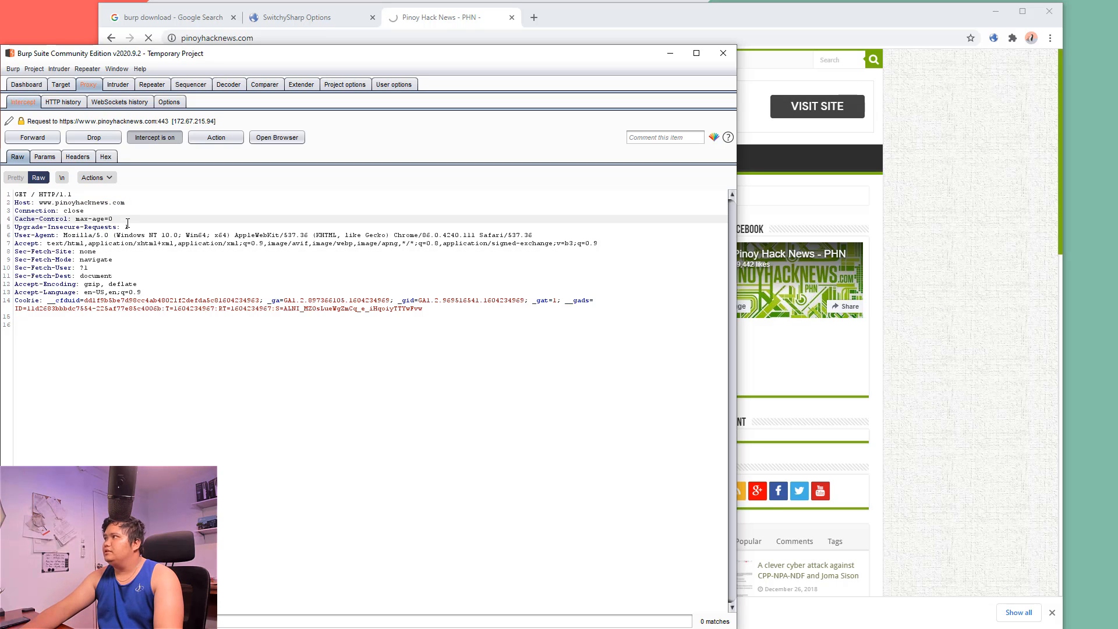
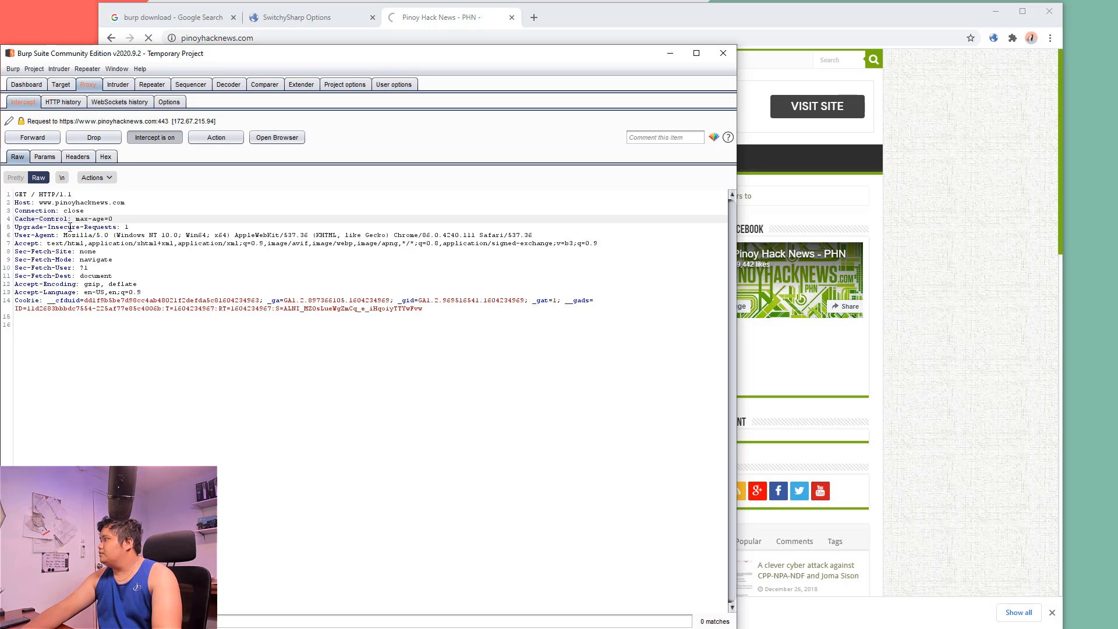
# - Send the intercepted request to Repeater and turn interception off
pyautogui.rightClick(70, 225)
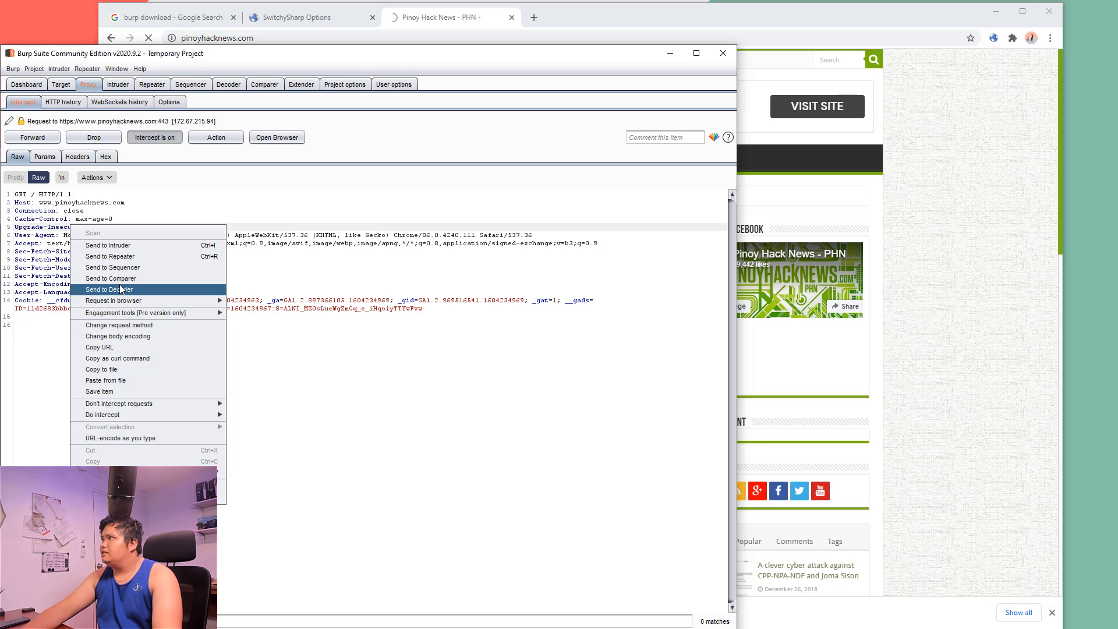
pyautogui.click(111, 256)
pyautogui.click(154, 138)
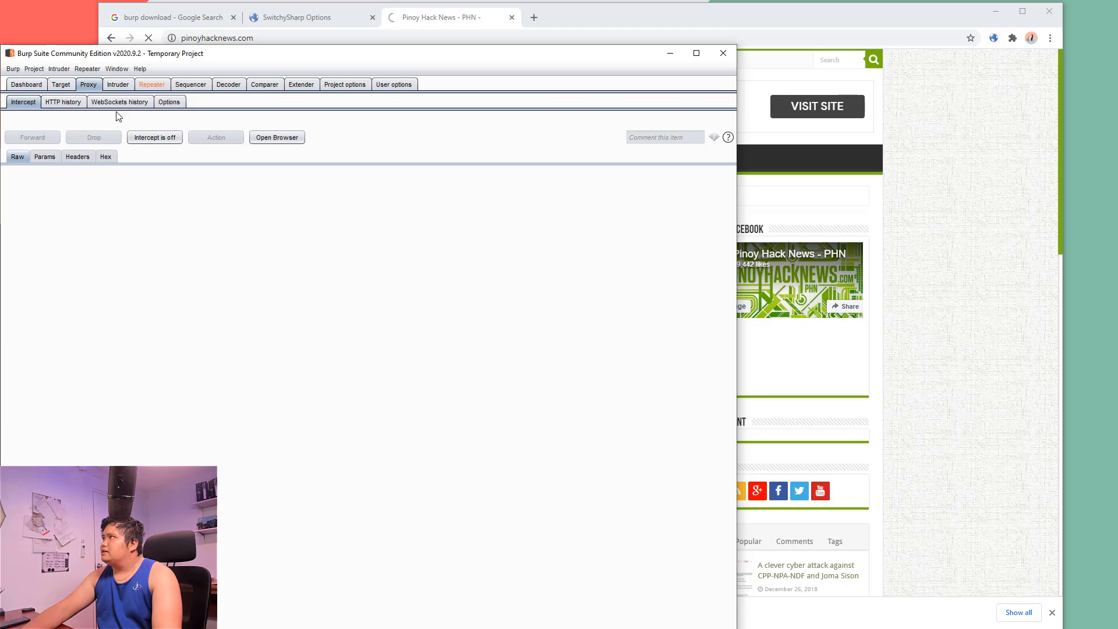
# - Look over the target site map and scope settings, then the proxy's HTTP history
pyautogui.click(60, 86)
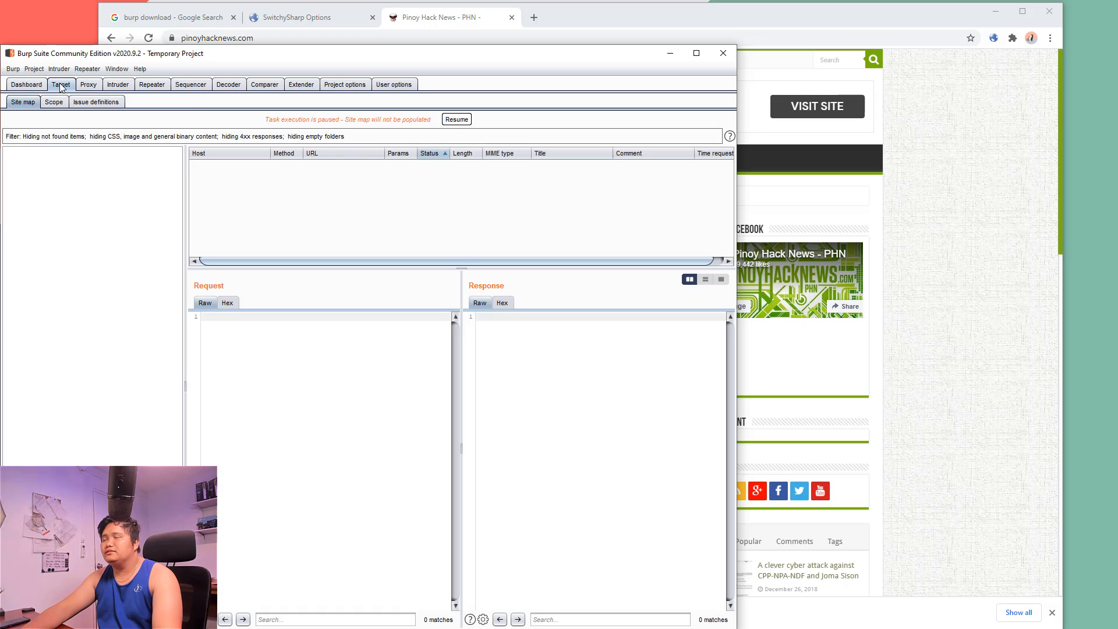
pyautogui.click(52, 104)
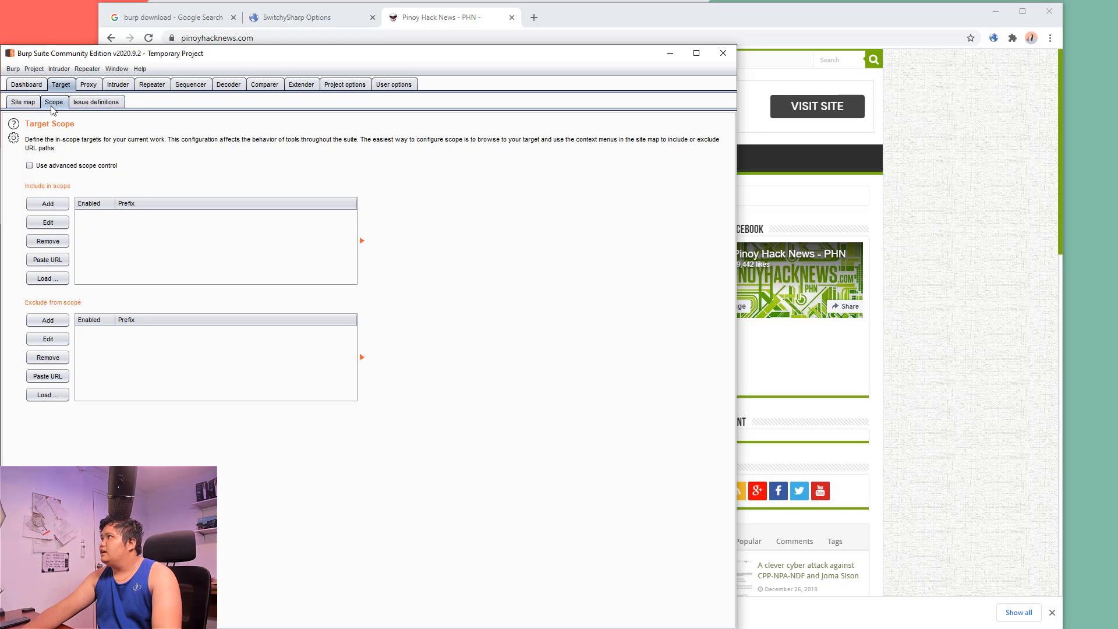
pyautogui.click(89, 84)
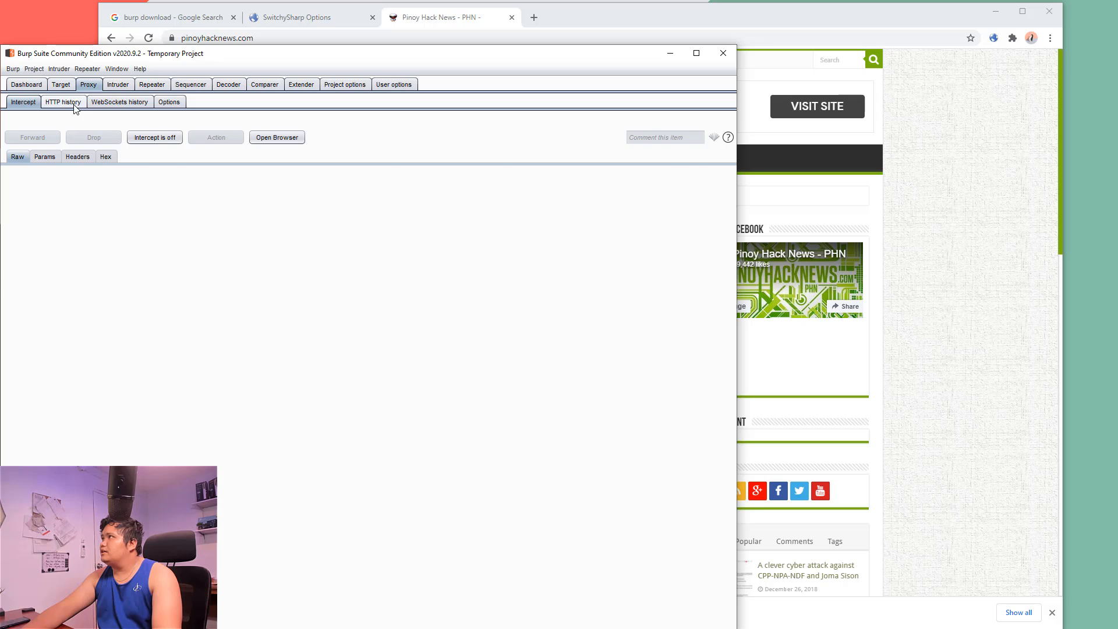
pyautogui.click(74, 105)
# - Export Burp's CA certificate from the proxy options in DER format, using cert.der as the file name
pyautogui.click(163, 104)
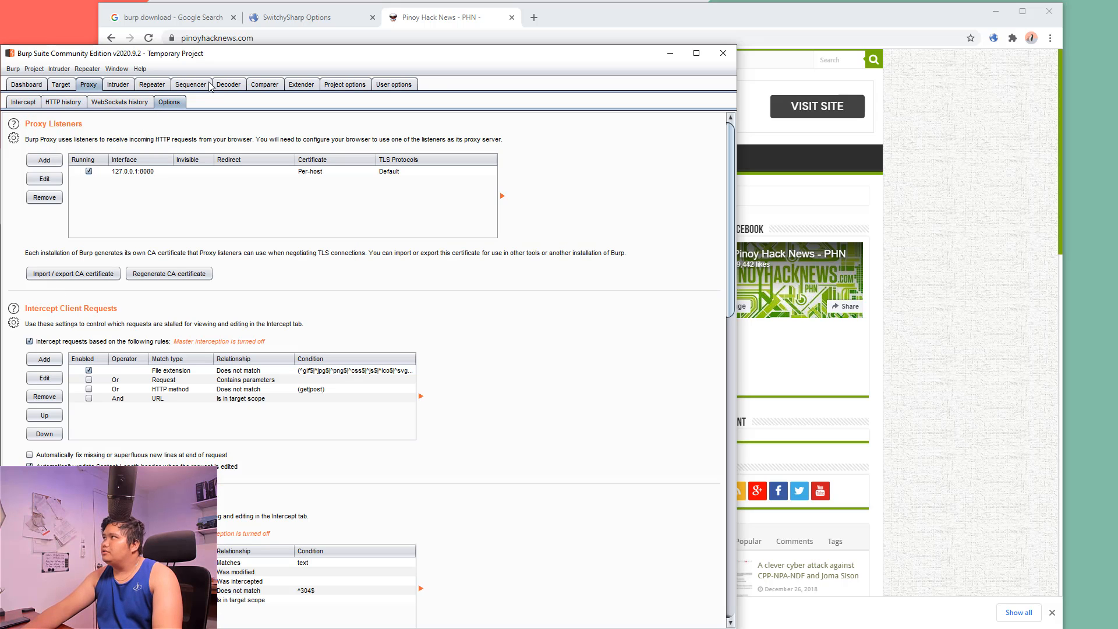
pyautogui.click(63, 276)
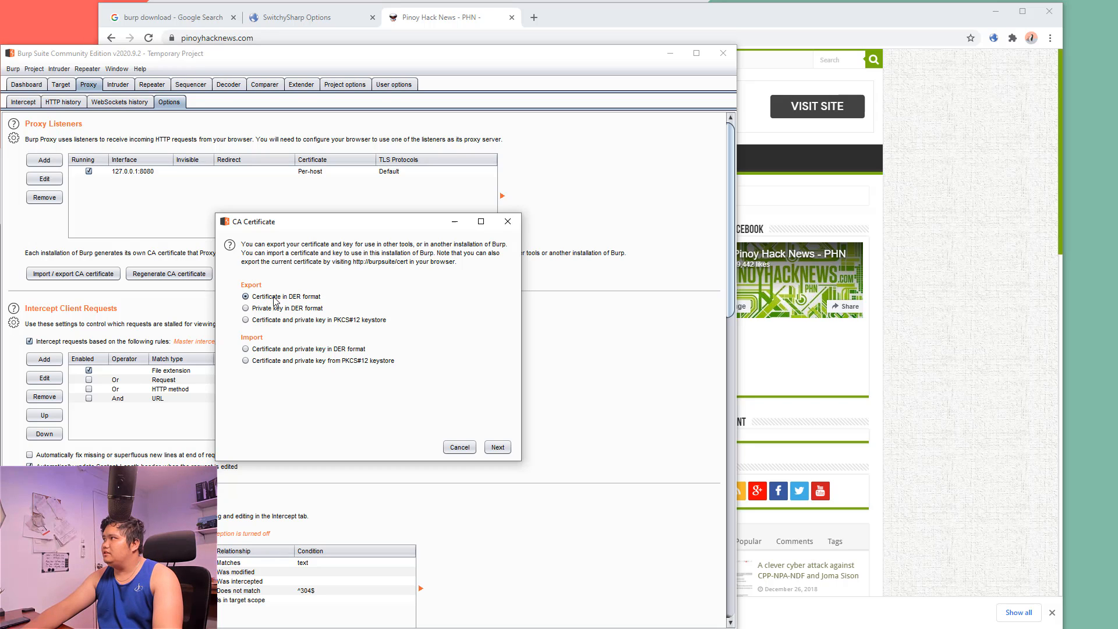
pyautogui.click(495, 447)
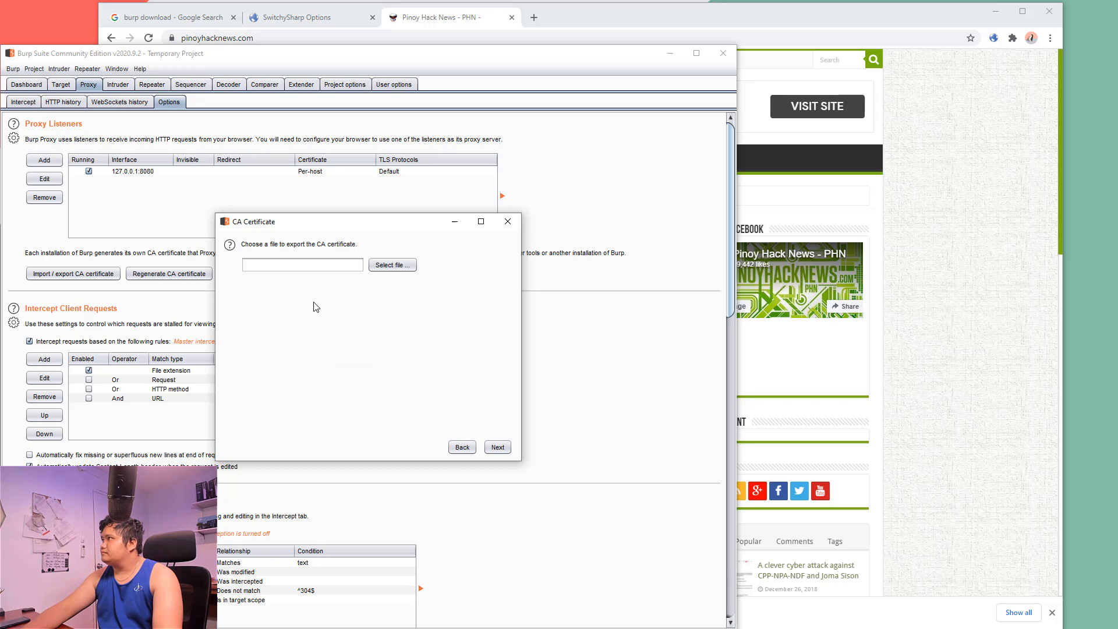
pyautogui.click(309, 265)
pyautogui.write('ce')
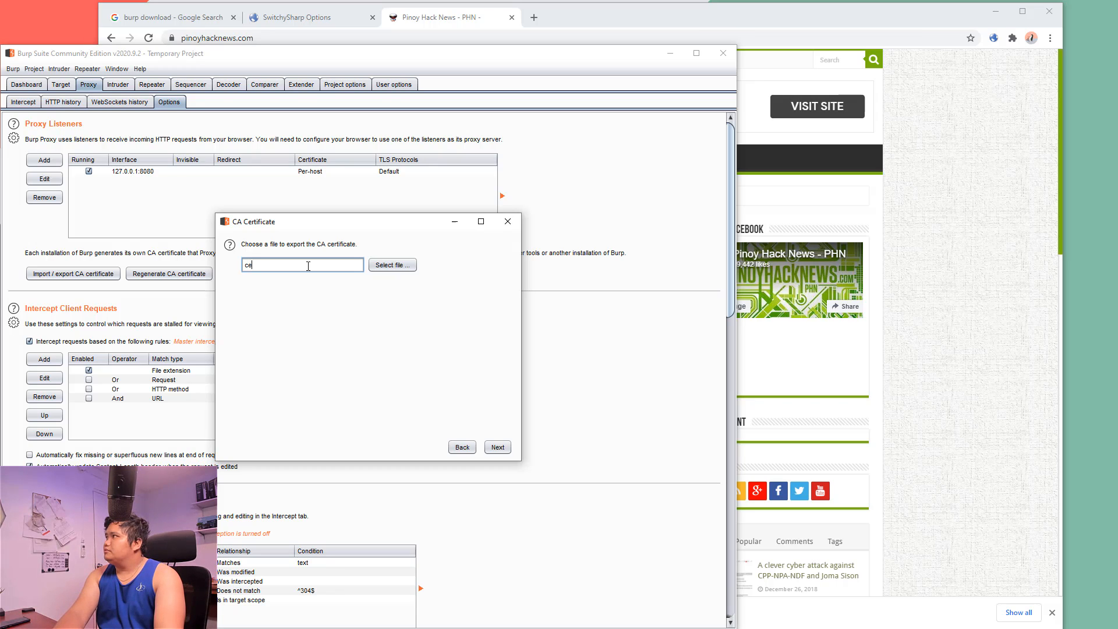
pyautogui.write('rt.der')
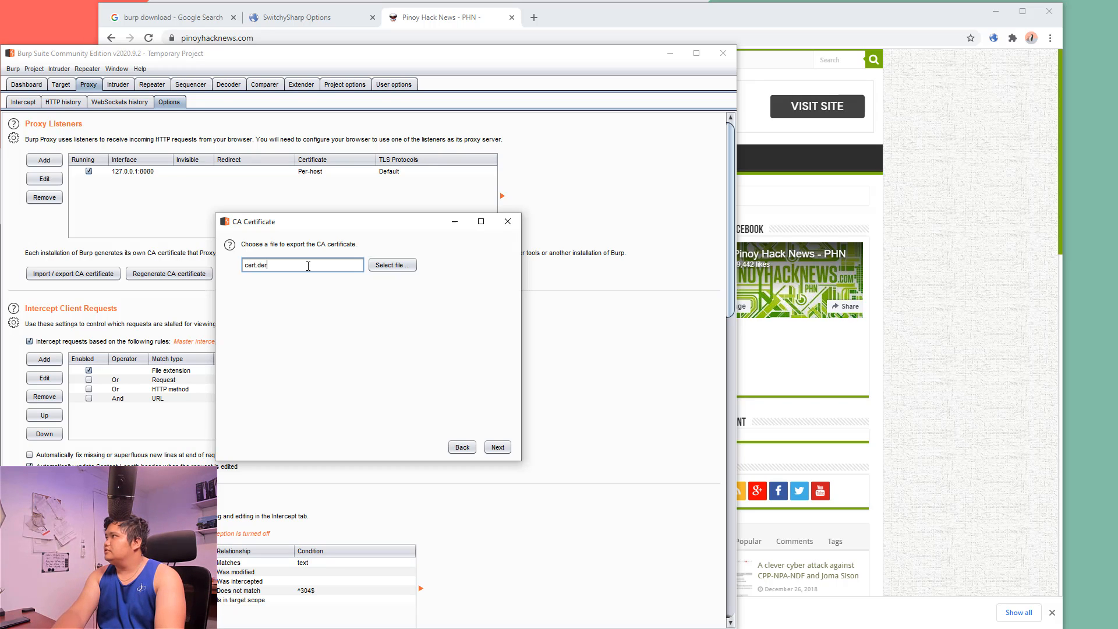
pyautogui.click(492, 447)
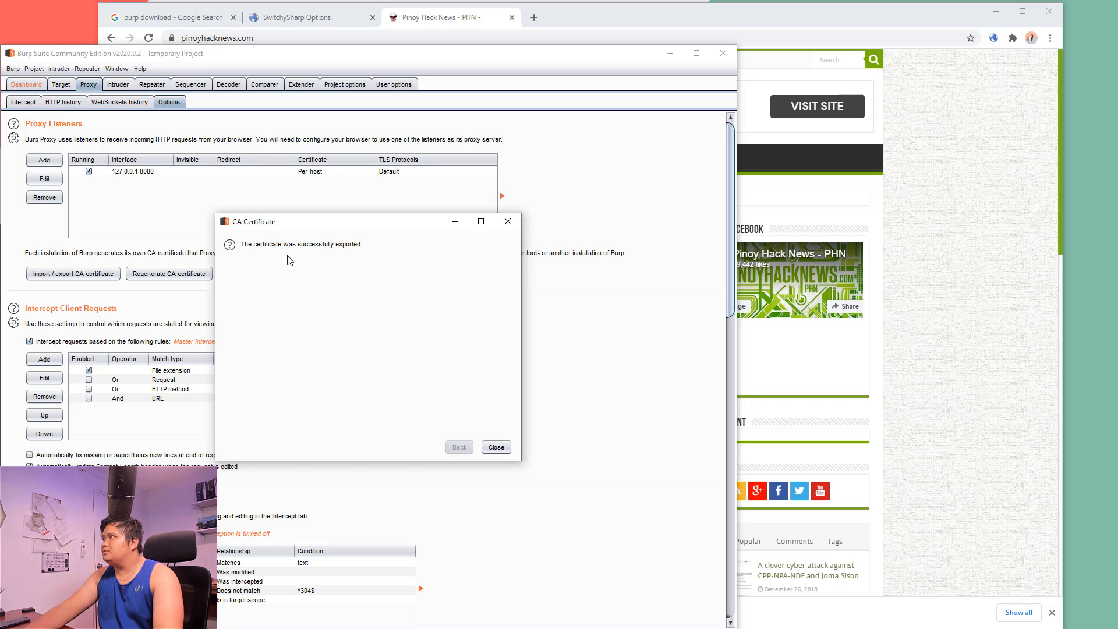
pyautogui.click(495, 446)
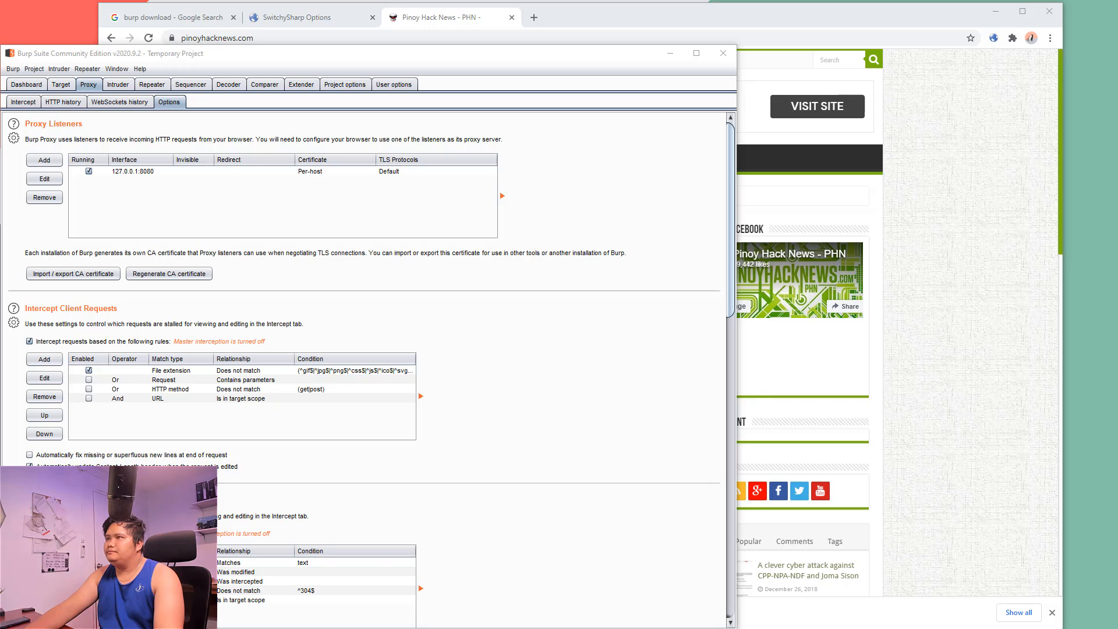
# - Export the CA certificate again in DER format, saving it to the Desktop folder as cert.der
pyautogui.click(86, 275)
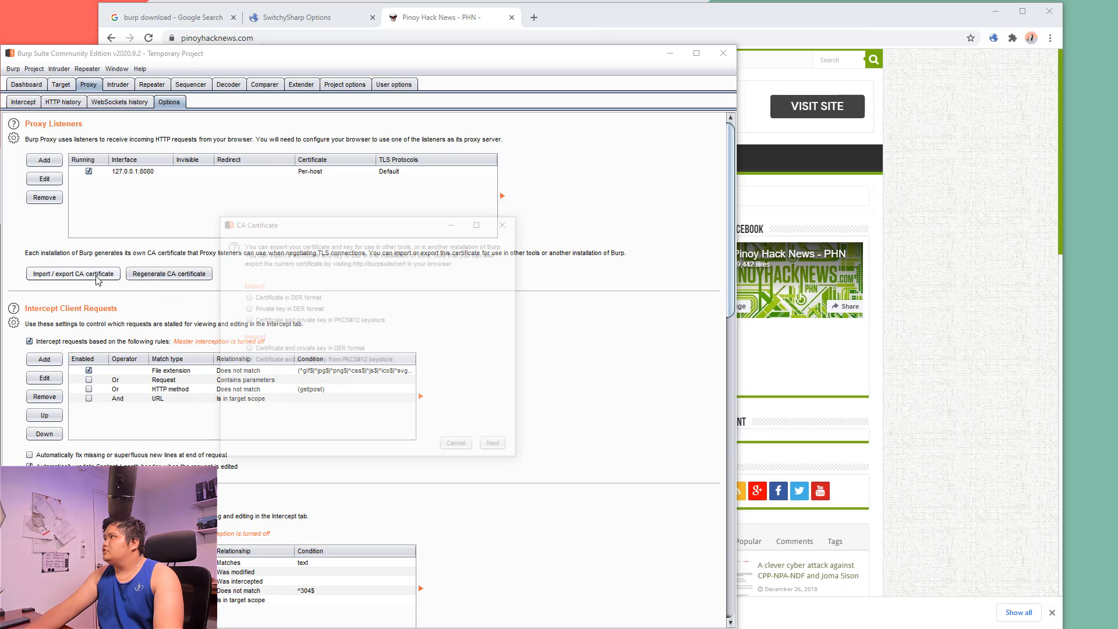
pyautogui.click(498, 447)
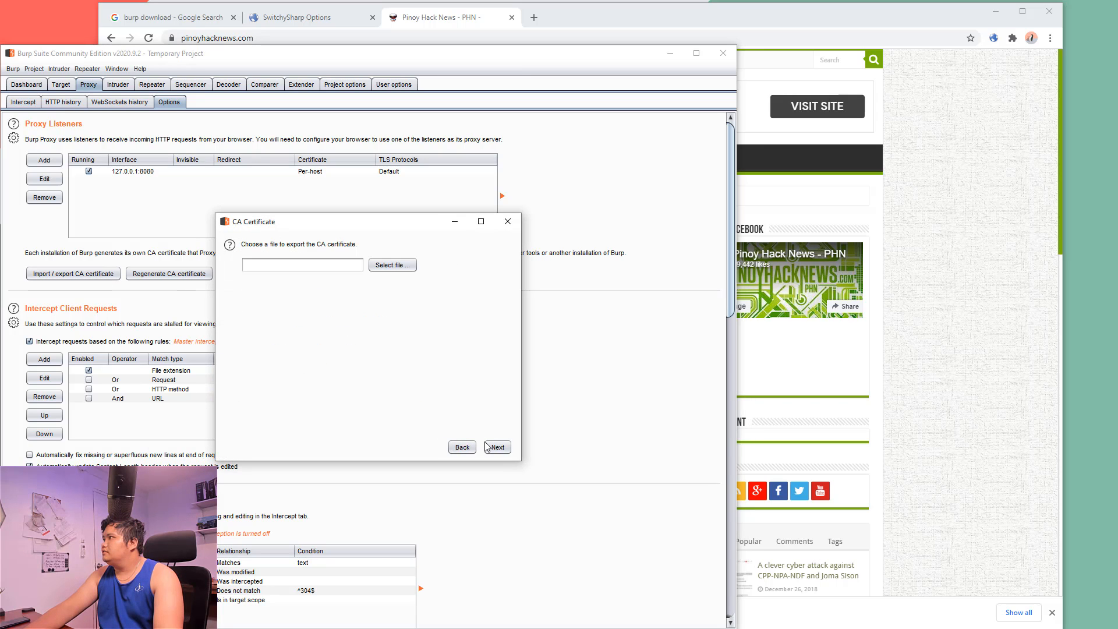
pyautogui.click(305, 267)
pyautogui.write('cert.der')
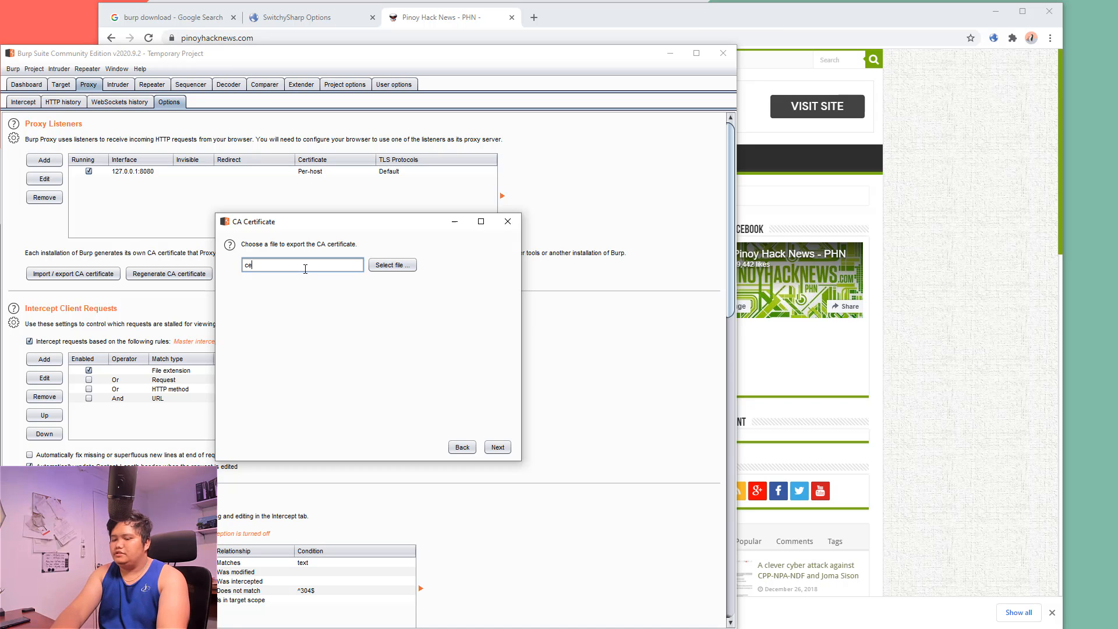
pyautogui.click(371, 265)
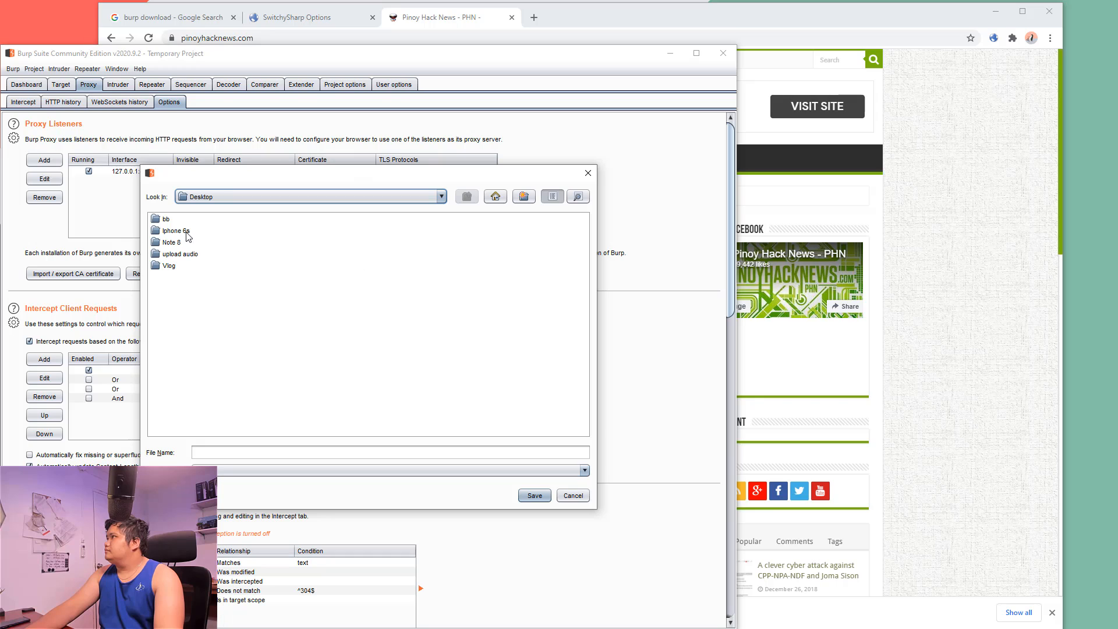
pyautogui.click(261, 447)
pyautogui.write('cer')
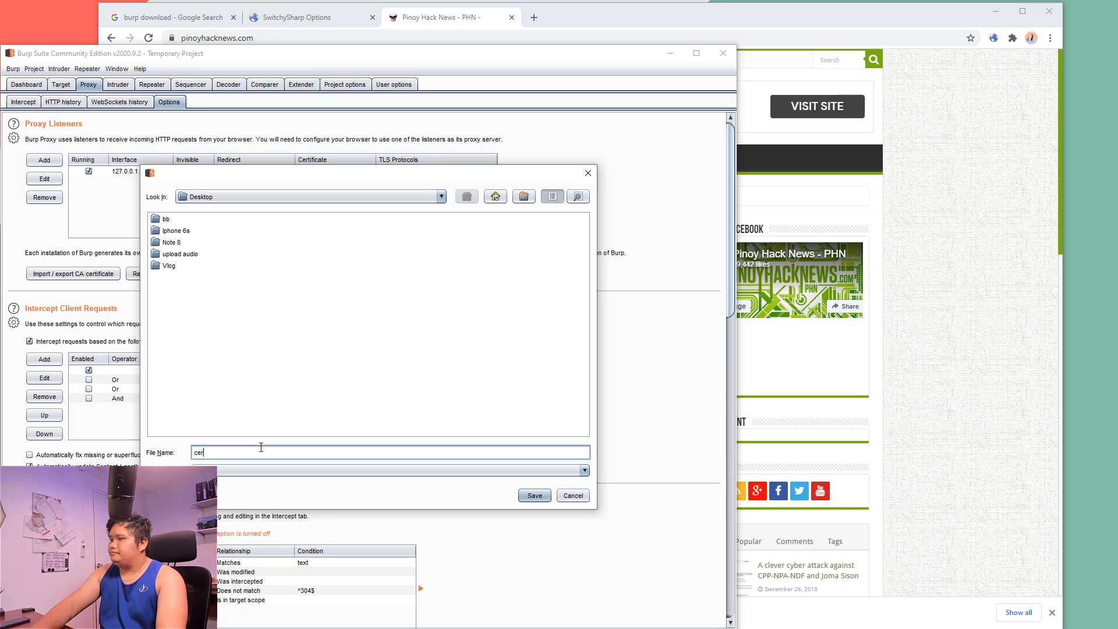
pyautogui.write('t.der')
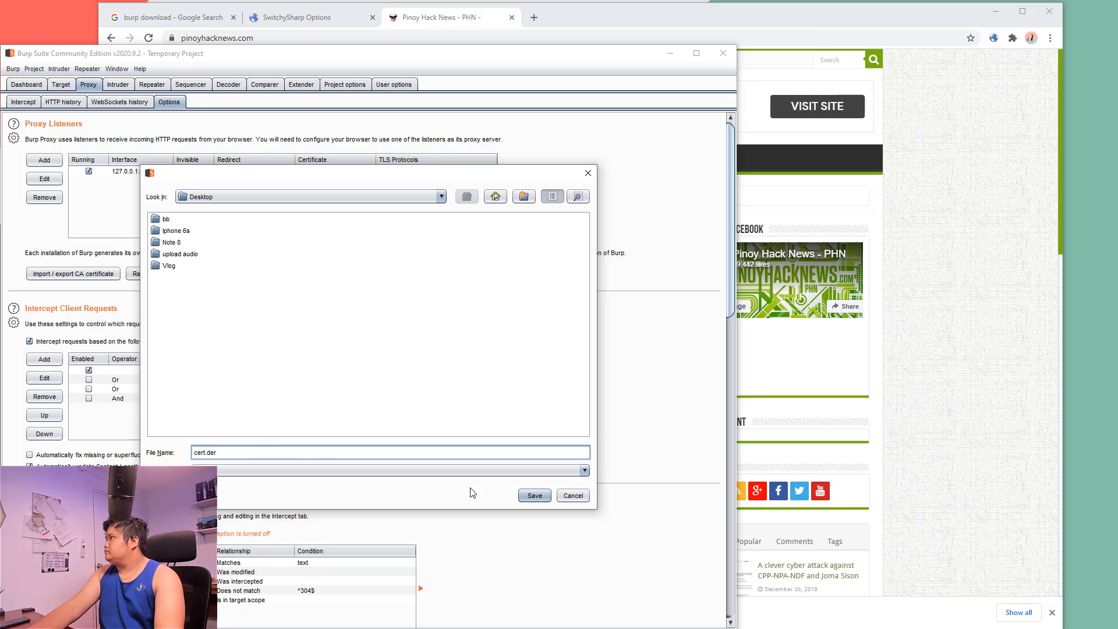
pyautogui.click(526, 494)
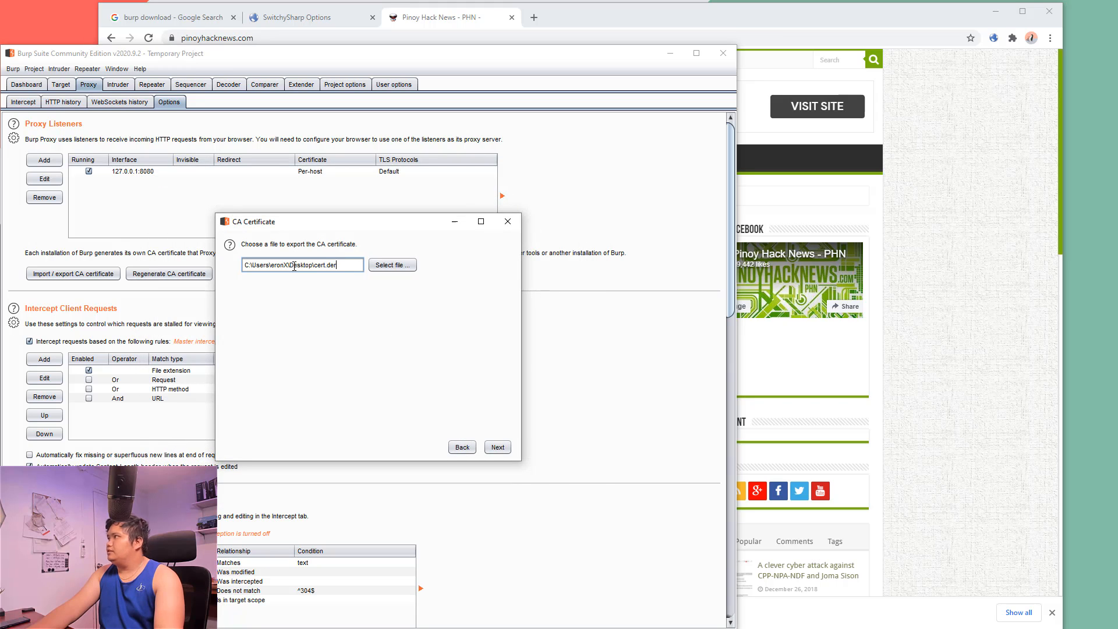
pyautogui.moveTo(344, 267); pyautogui.dragTo(226, 262)
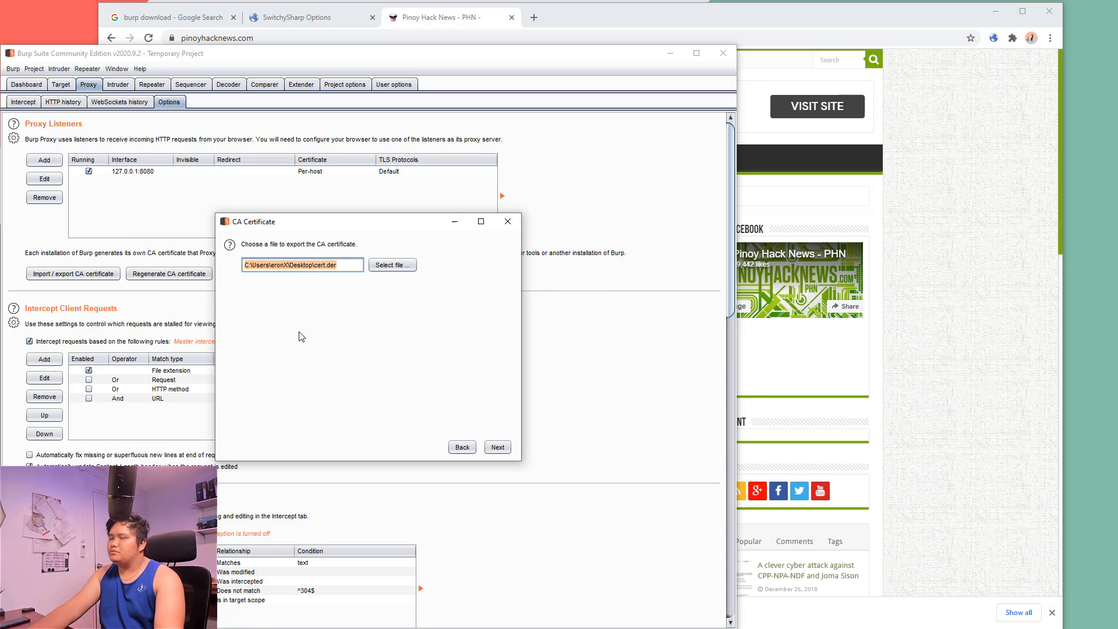
pyautogui.click(497, 447)
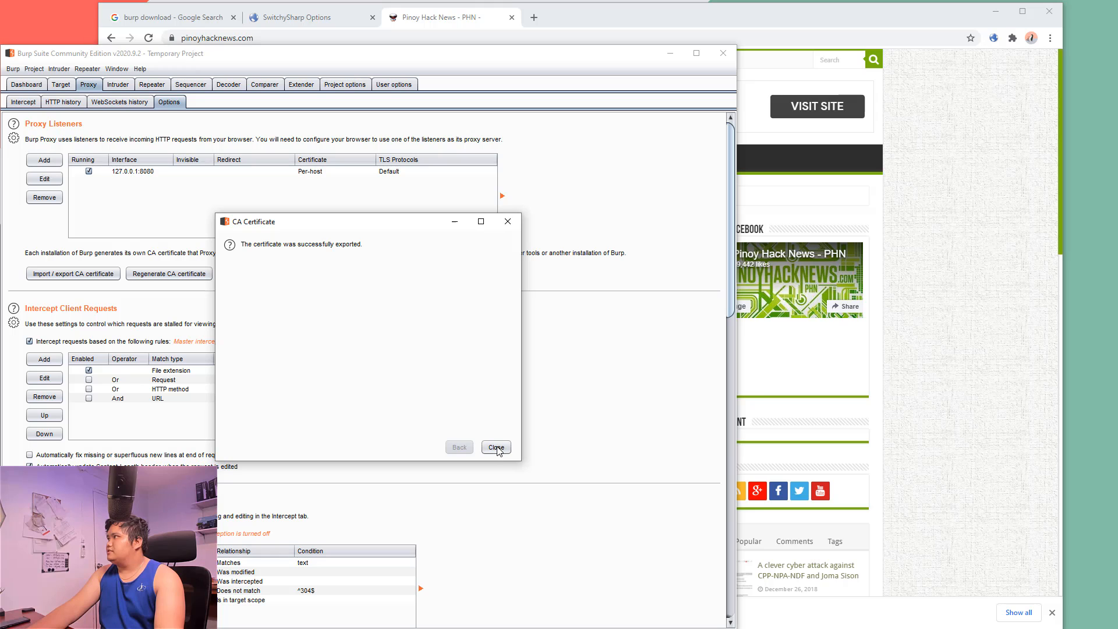
pyautogui.click(496, 447)
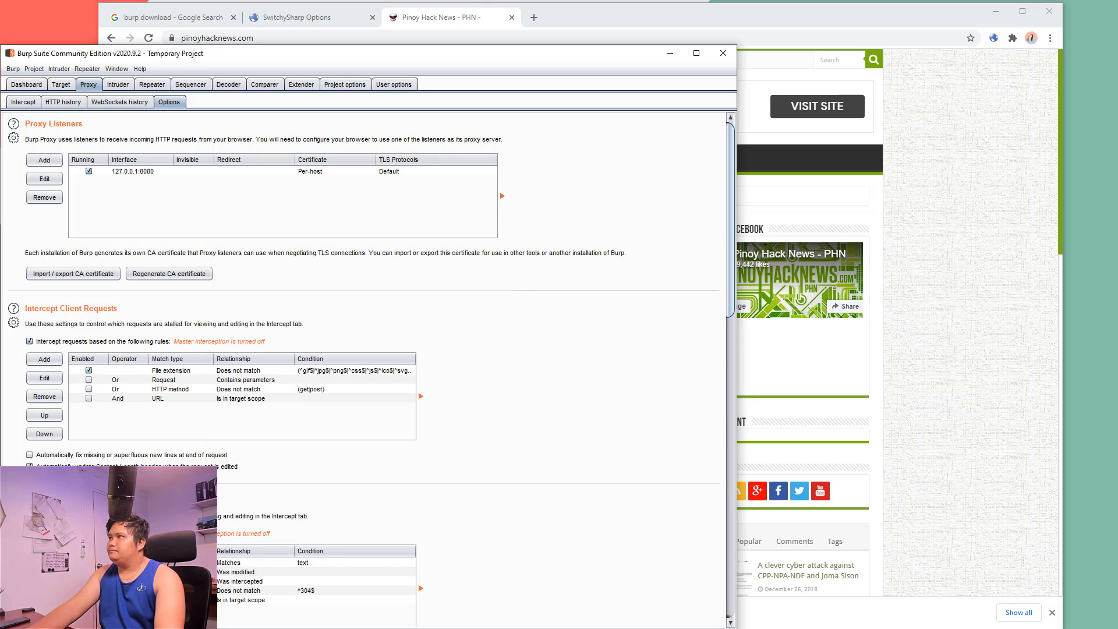
# - Install the cert file from the Desktop in File Explorer for the current user, with the certificate store selected automatically
pyautogui.press('super+e')
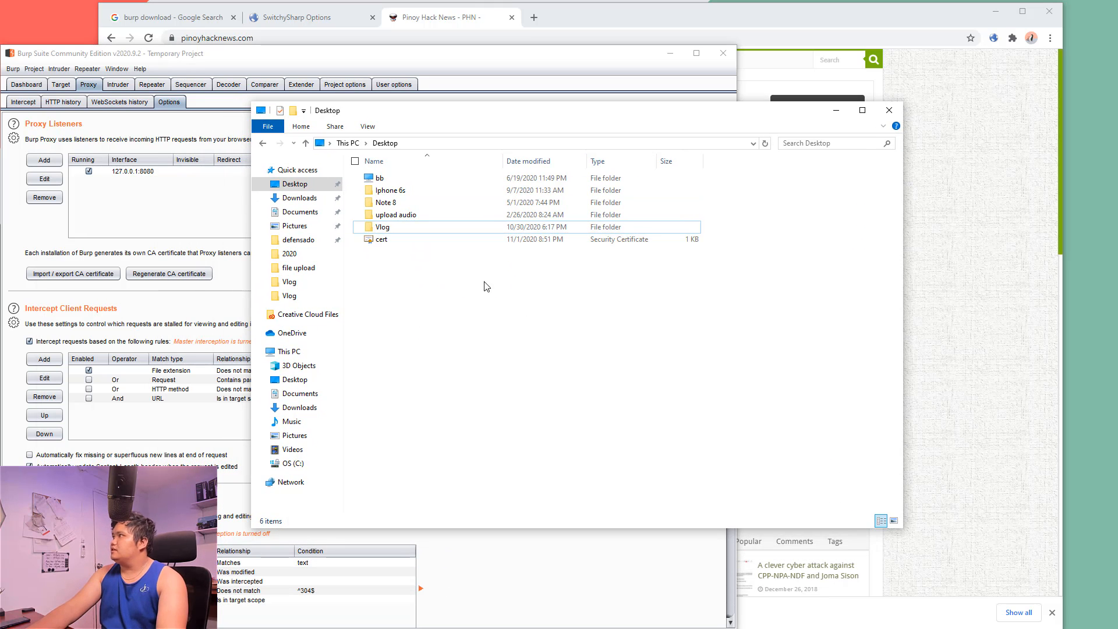
pyautogui.click(414, 243)
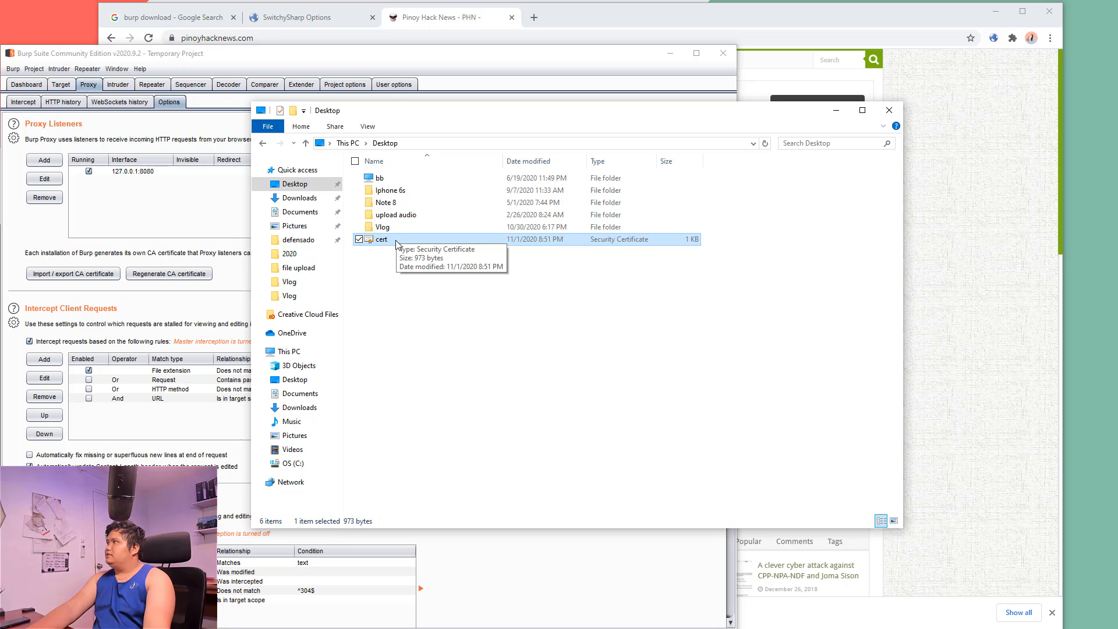
pyautogui.rightClick(397, 244)
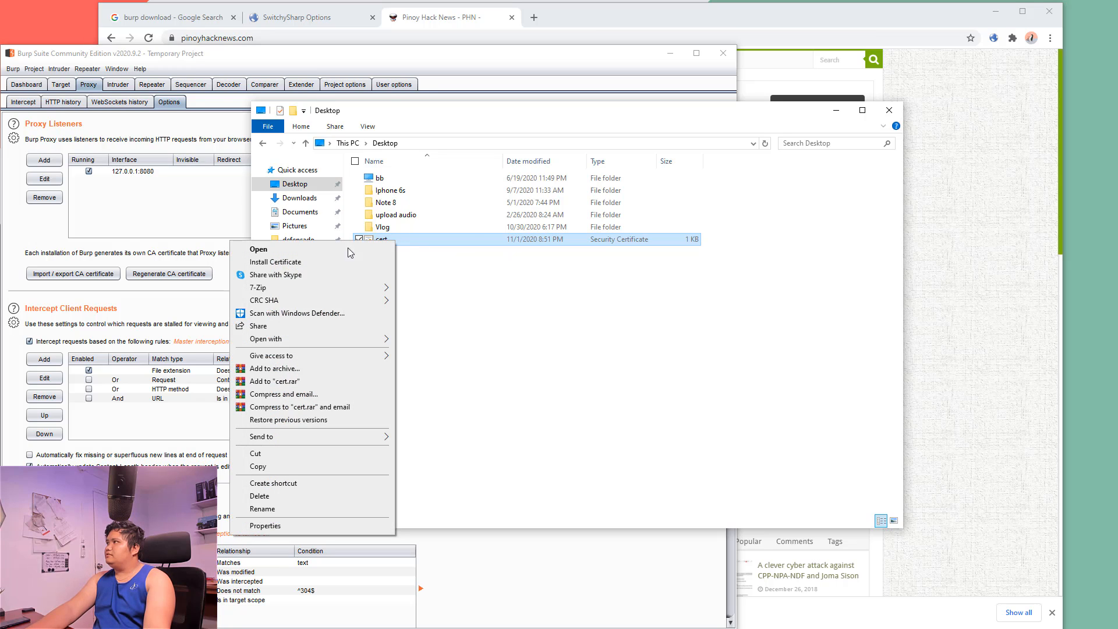
pyautogui.click(267, 263)
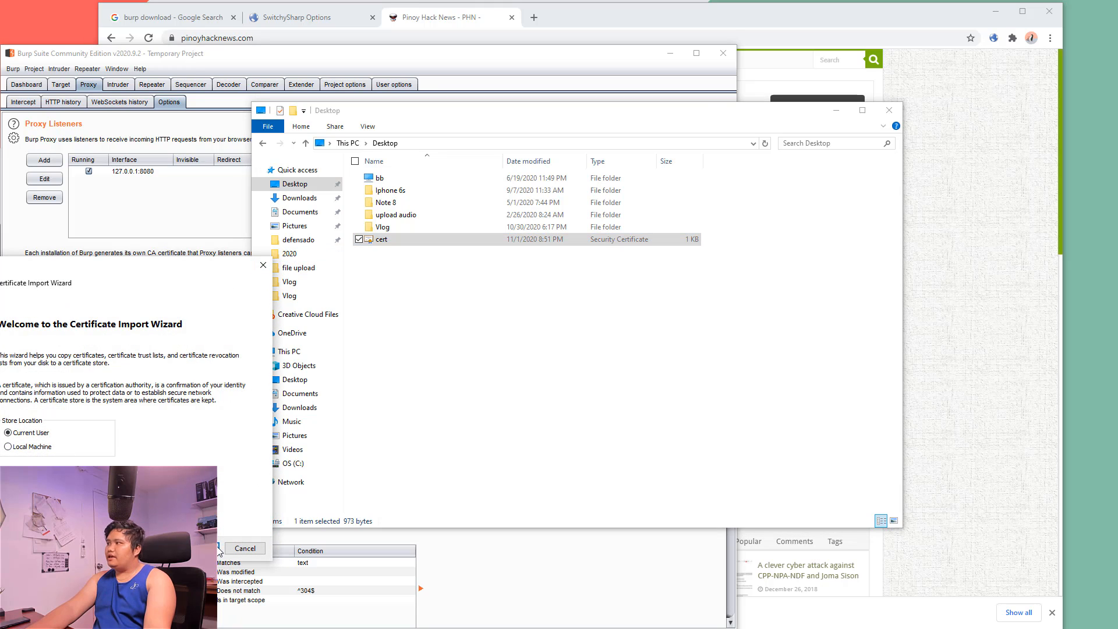
pyautogui.moveTo(146, 283); pyautogui.dragTo(415, 291)
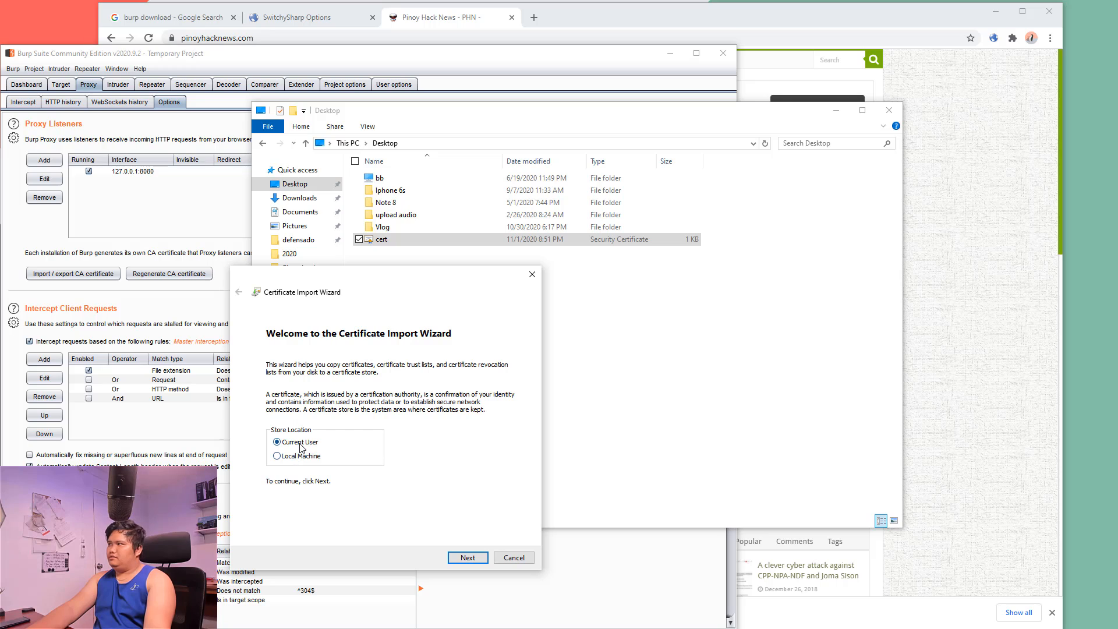
pyautogui.click(468, 558)
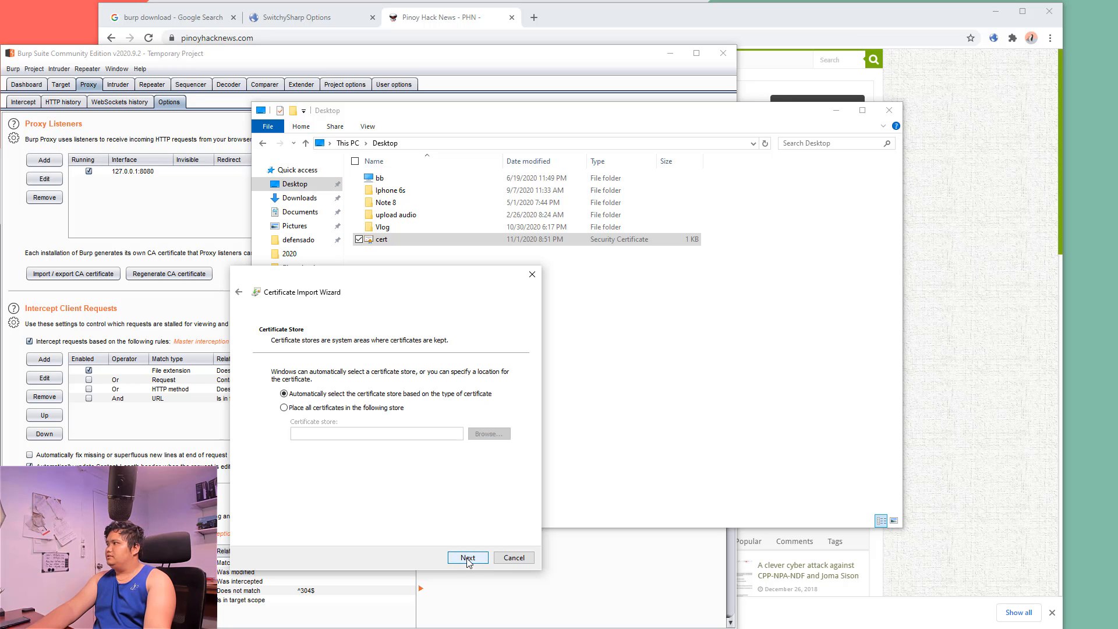
pyautogui.click(467, 559)
pyautogui.click(467, 558)
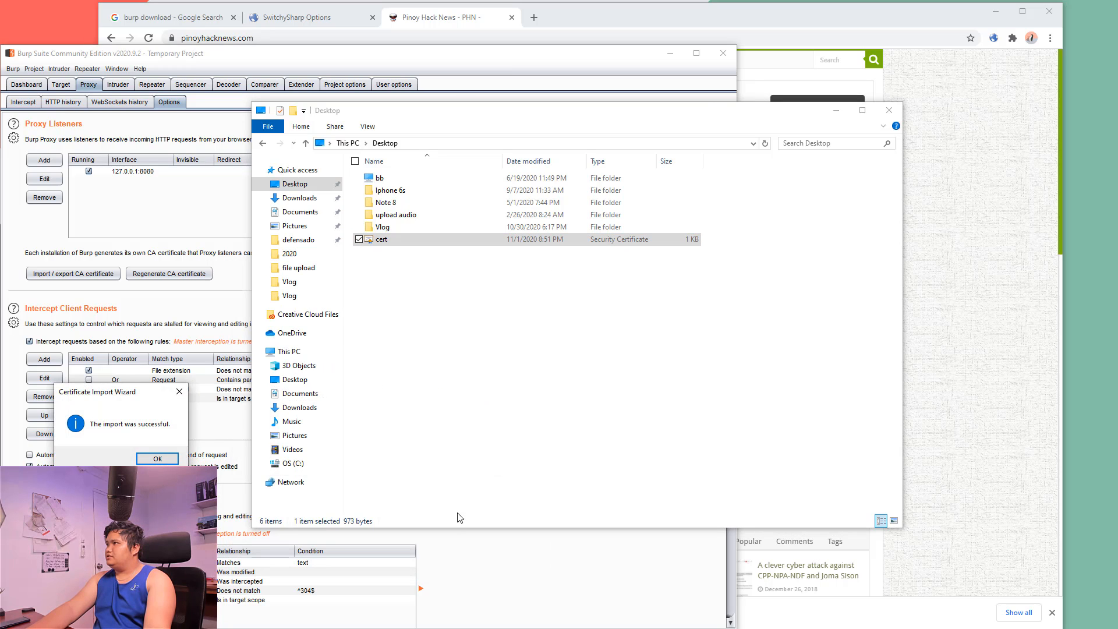
pyautogui.moveTo(122, 400); pyautogui.dragTo(448, 519)
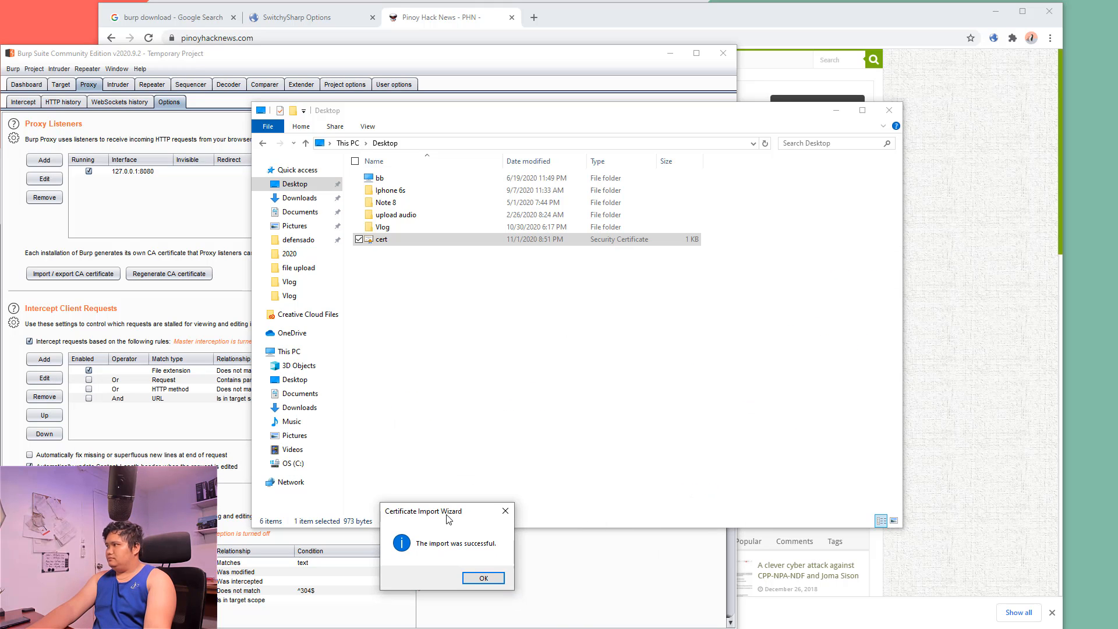
pyautogui.click(485, 578)
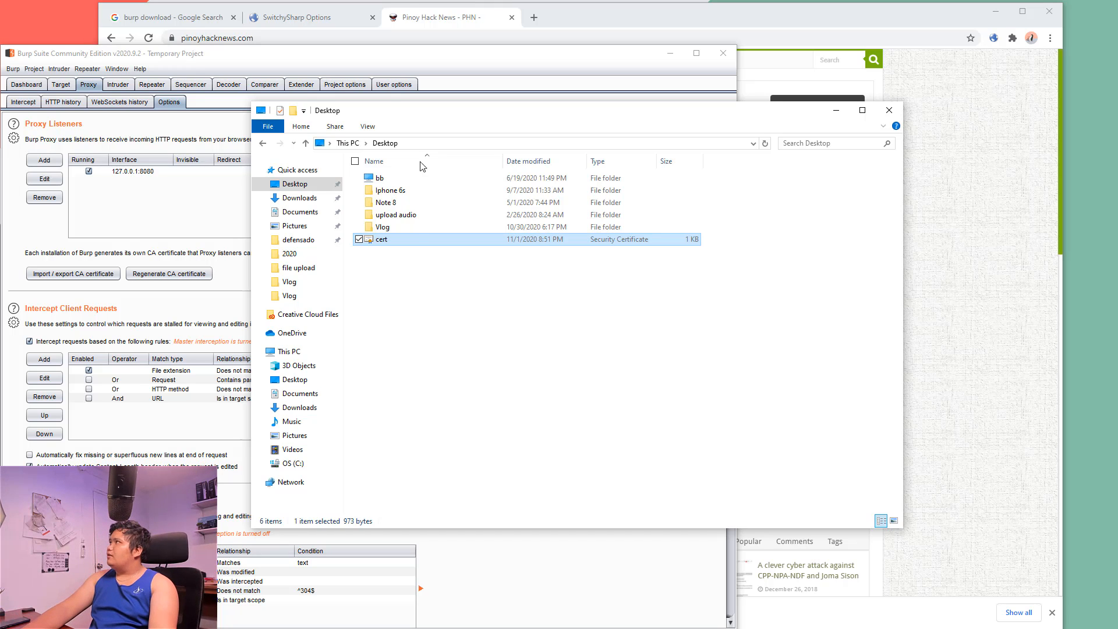
# - Switch to Chrome and inspect the full address and connection security information of pinoyhacknews.com
pyautogui.click(398, 32)
pyautogui.click(398, 36)
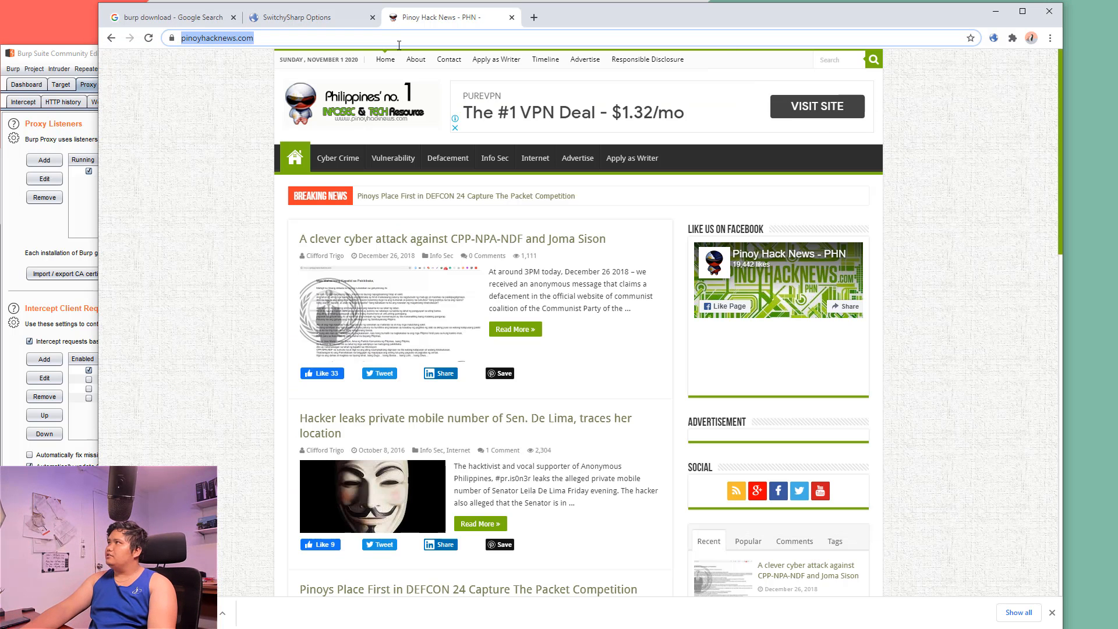
pyautogui.click(399, 44)
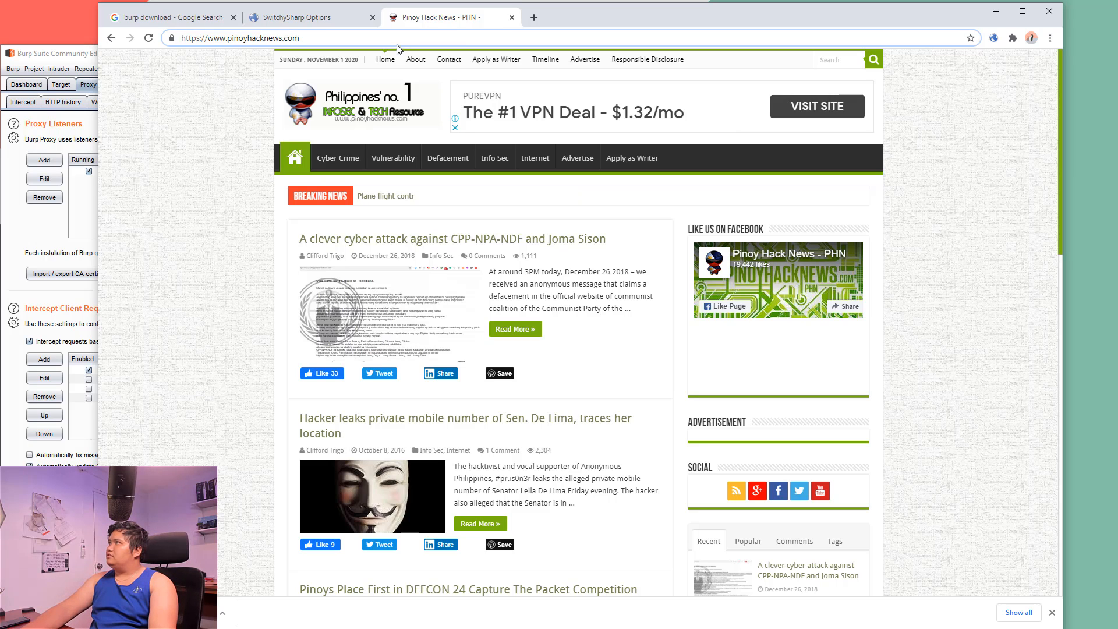
pyautogui.click(174, 41)
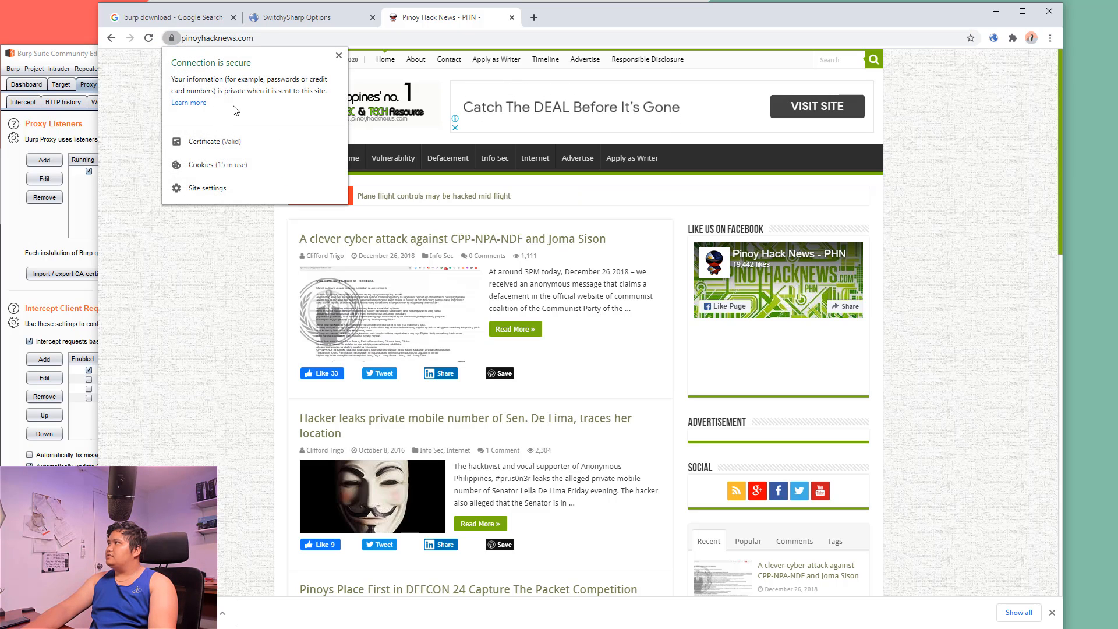
pyautogui.click(174, 40)
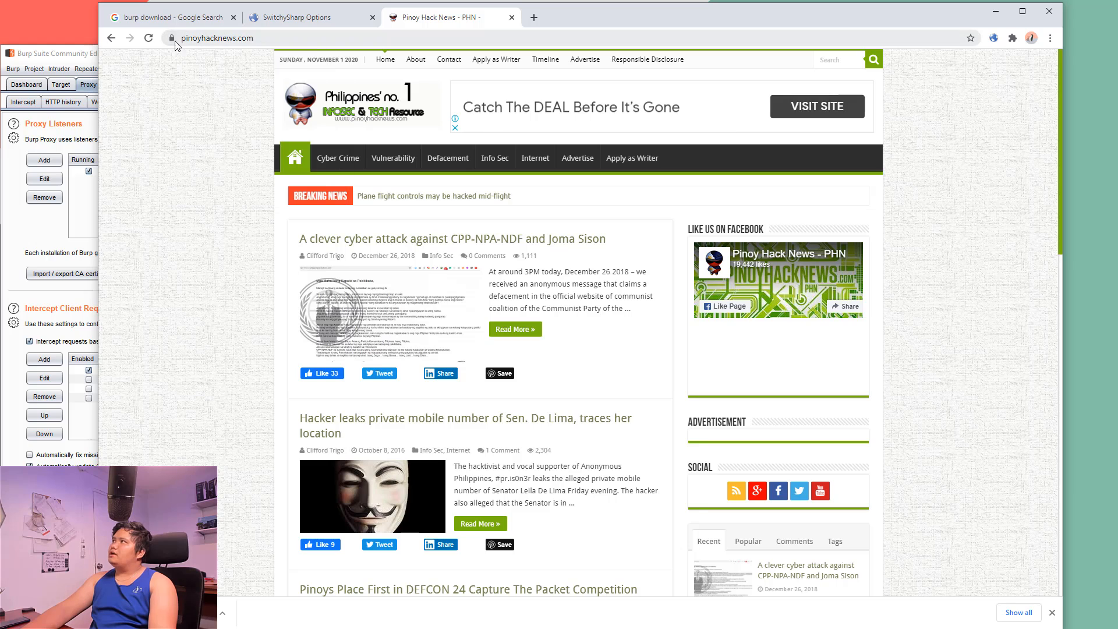
pyautogui.click(171, 39)
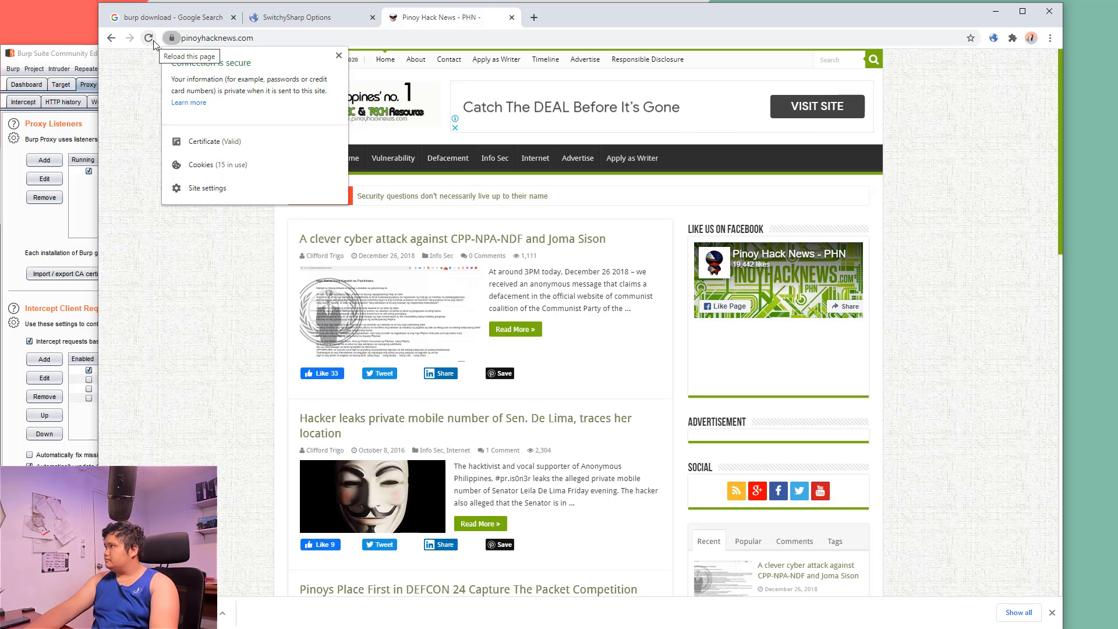
pyautogui.click(322, 38)
pyautogui.click(321, 38)
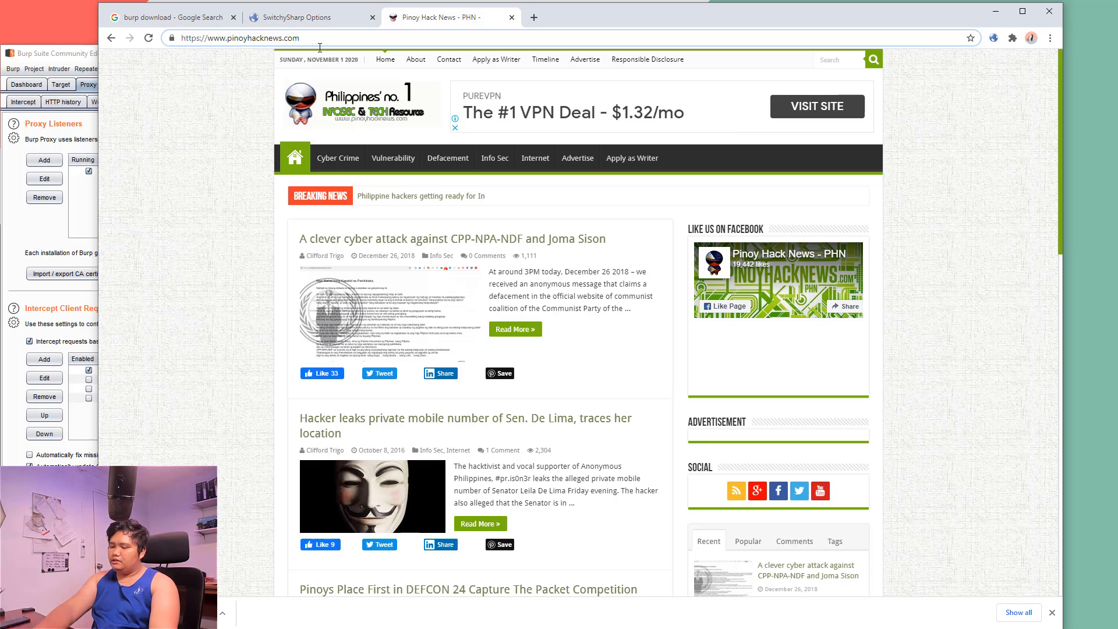
pyautogui.press('Return')
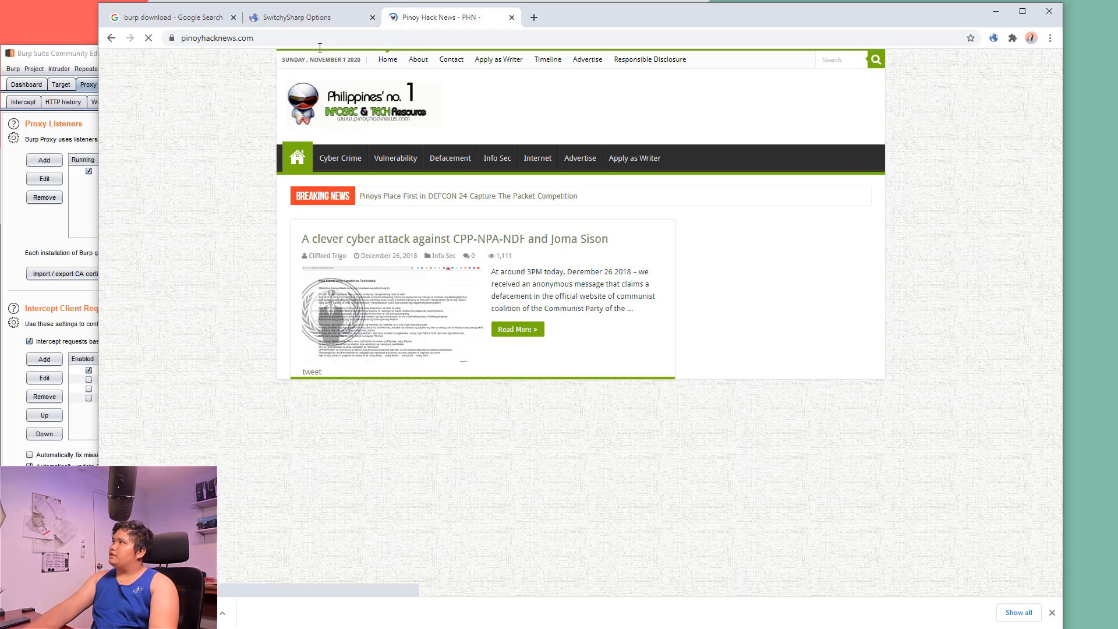
pyautogui.click(63, 102)
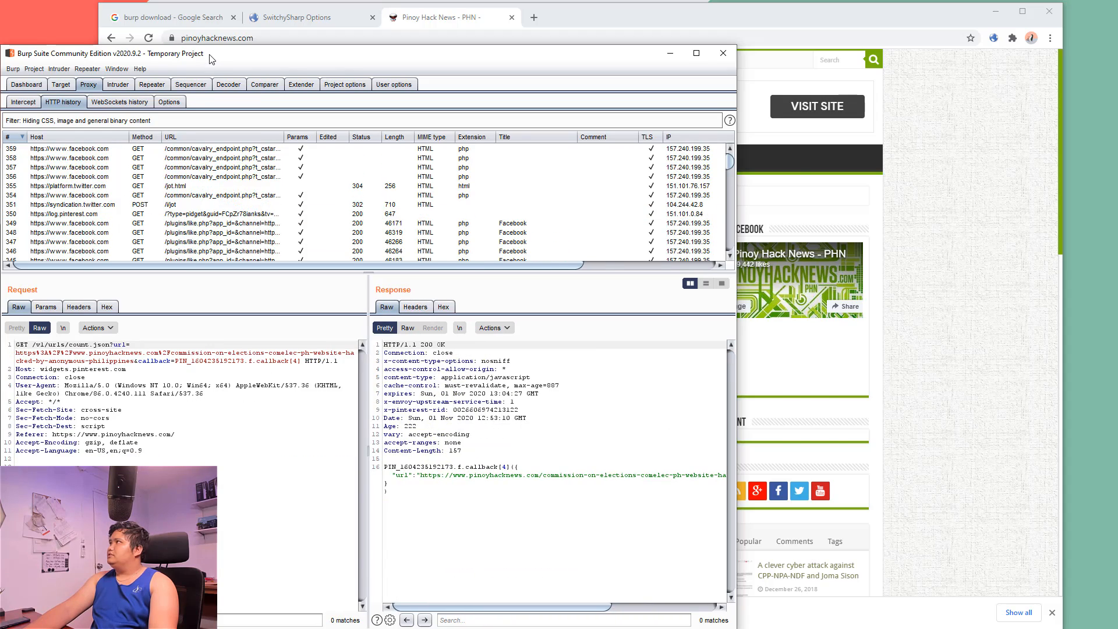
pyautogui.moveTo(212, 58)
pyautogui.mouseDown()
pyautogui.moveTo(269, 77)
pyautogui.moveTo(192, 54)
pyautogui.mouseUp()
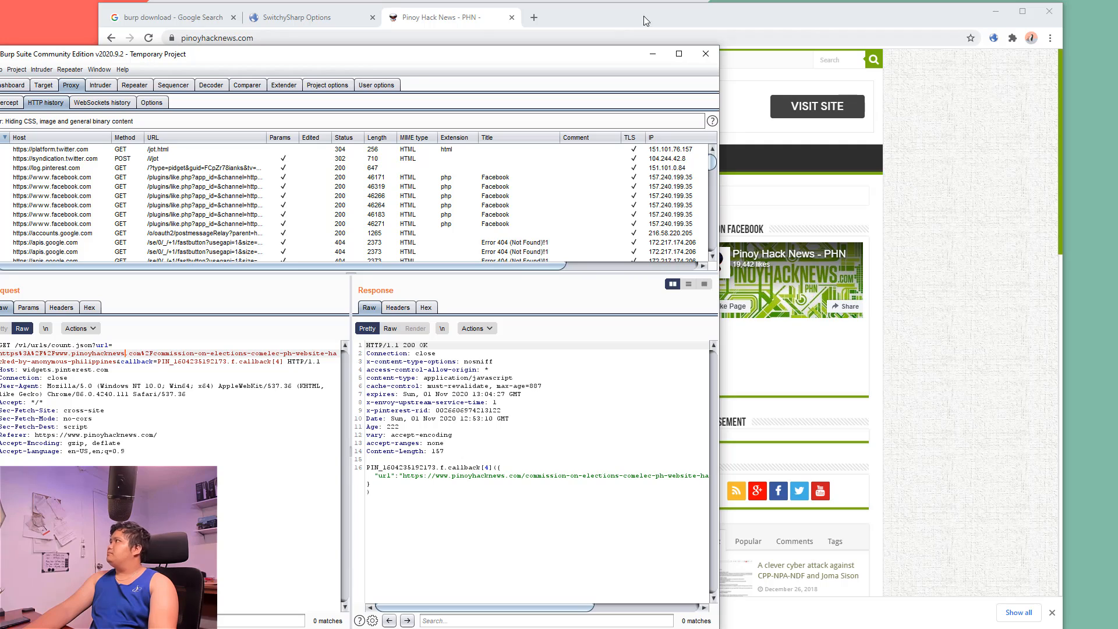
# - Move the Chrome window aside and switch to Burp Suite to view the selected request in the HTTP history
pyautogui.moveTo(693, 28); pyautogui.dragTo(755, 29)
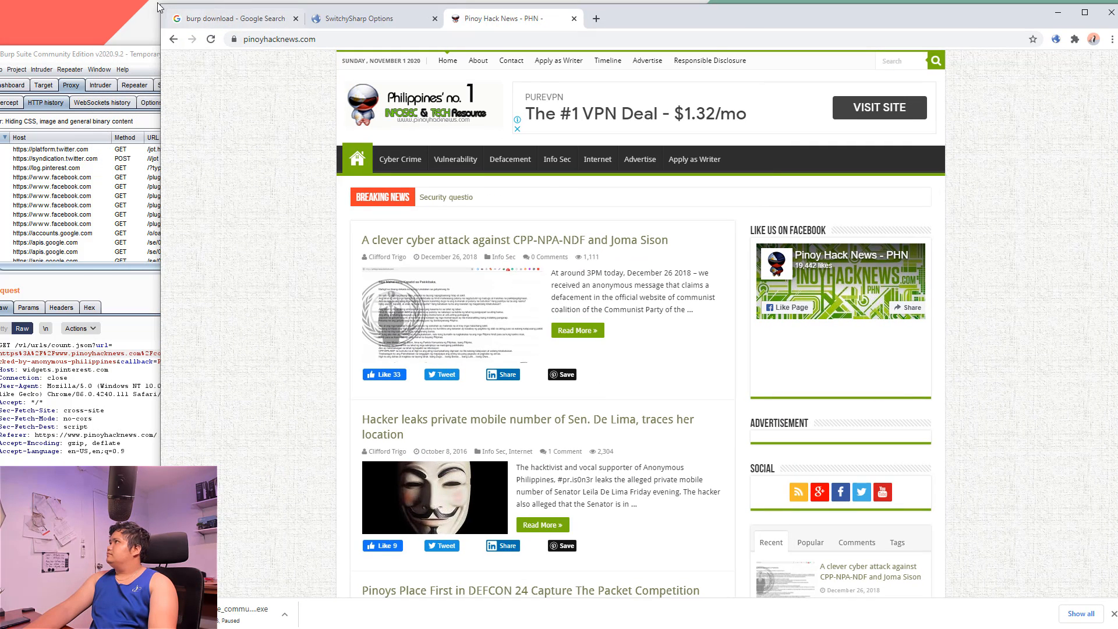
pyautogui.moveTo(163, 10); pyautogui.dragTo(301, 46)
pyautogui.click(186, 51)
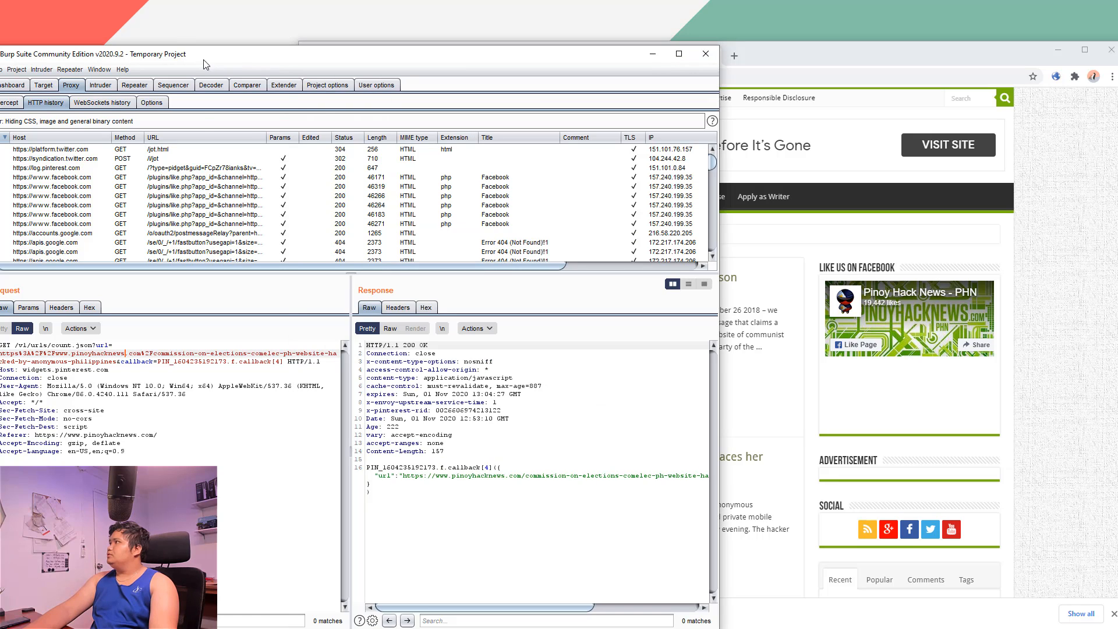
pyautogui.click(92, 419)
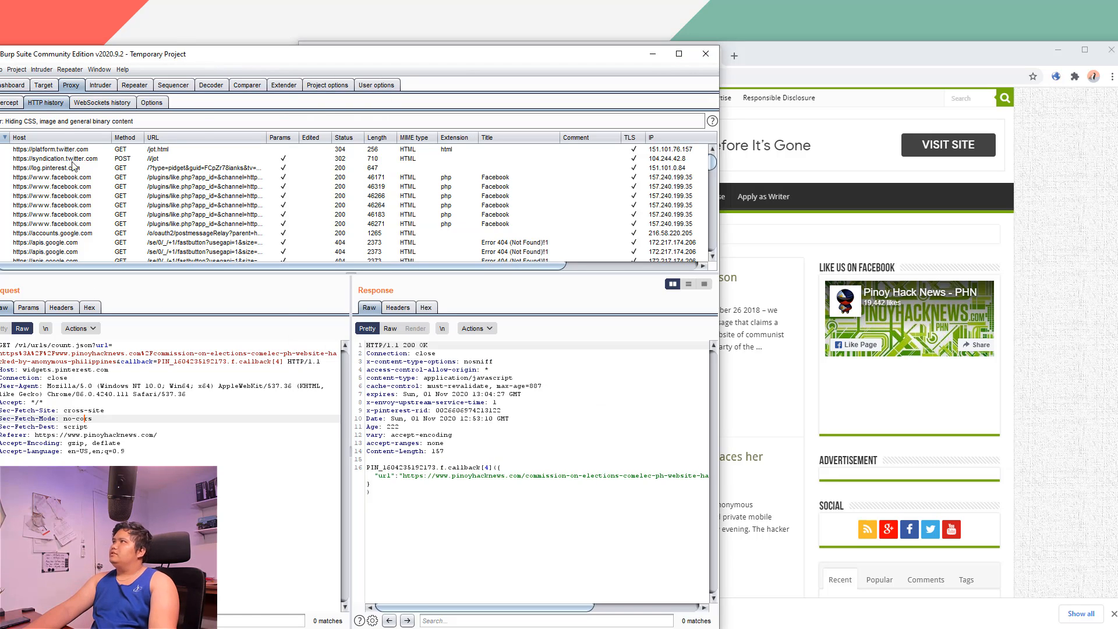
# - Enable advanced scope control in Burp Suite's target scope settings and look over the form for adding an included URL
pyautogui.click(14, 85)
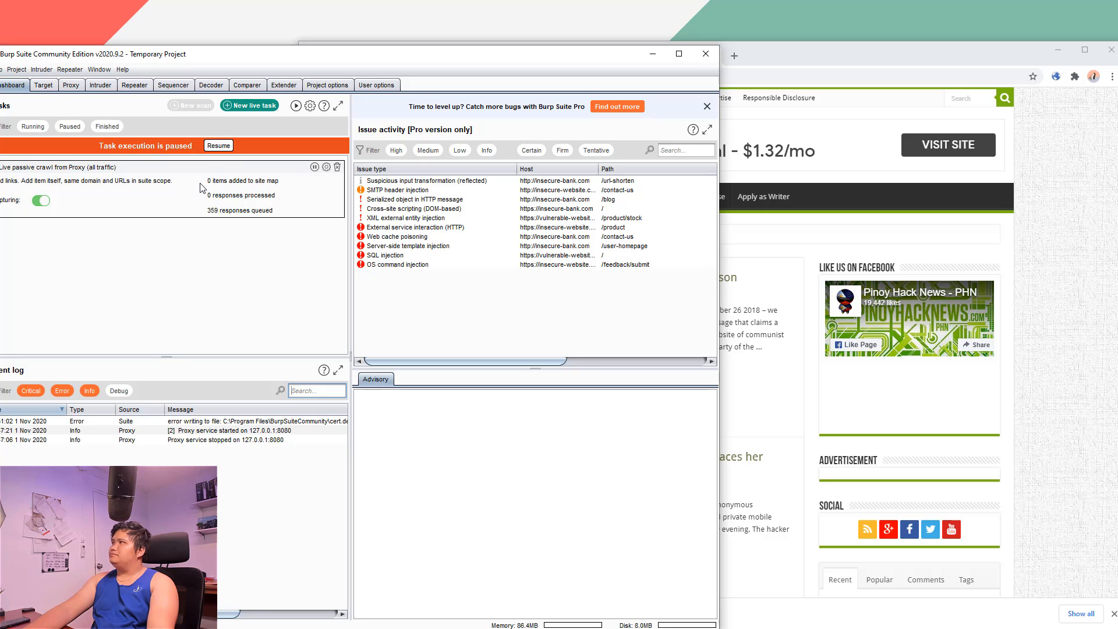
pyautogui.click(42, 86)
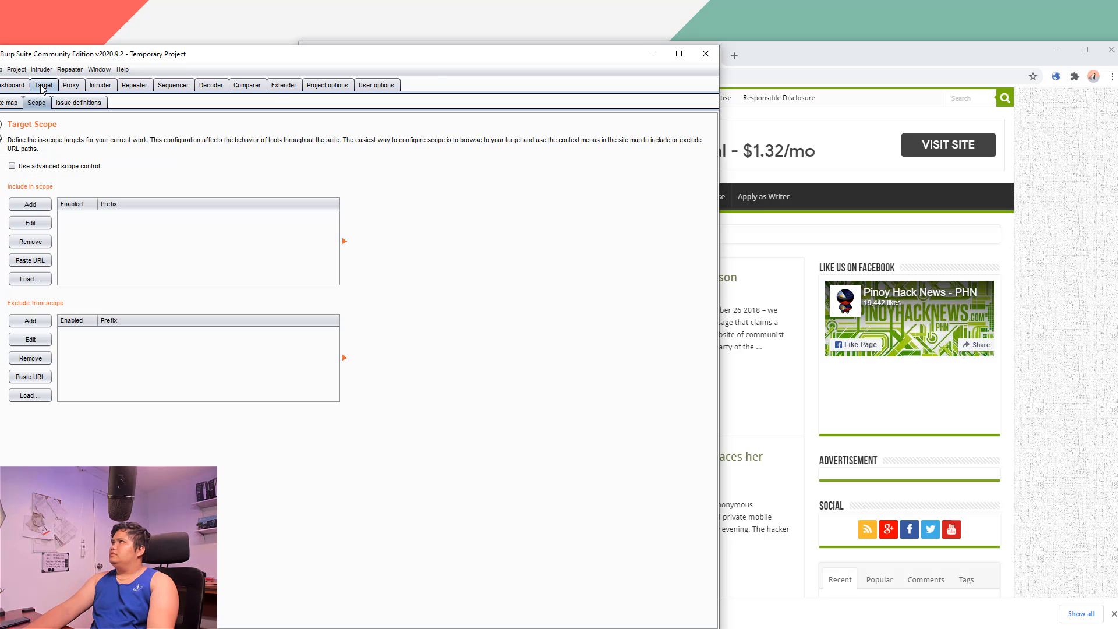
pyautogui.click(11, 166)
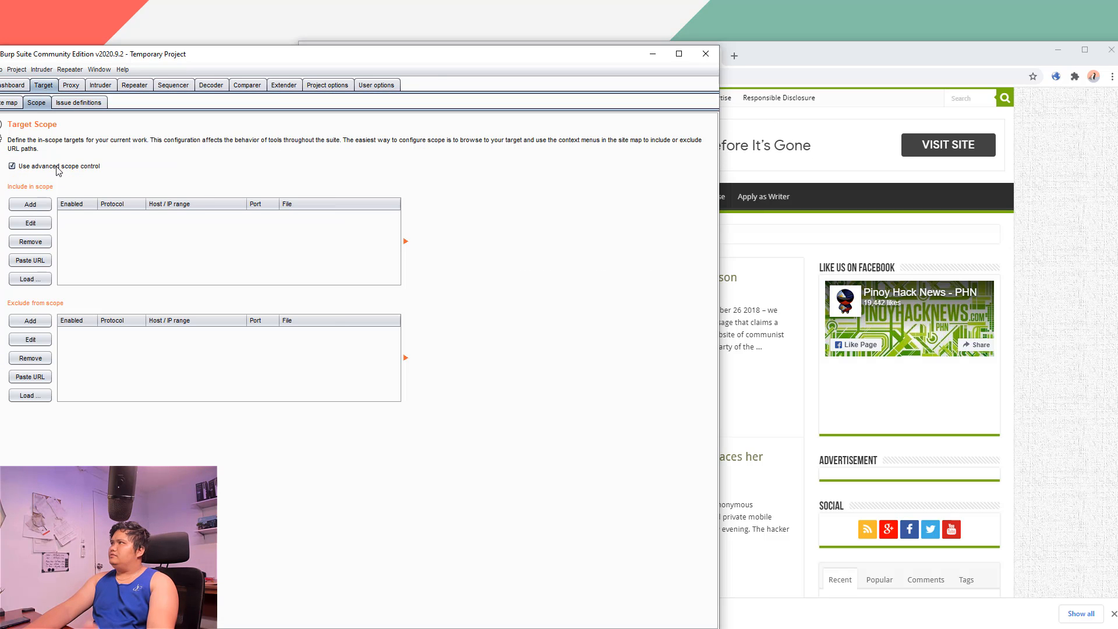
pyautogui.click(43, 208)
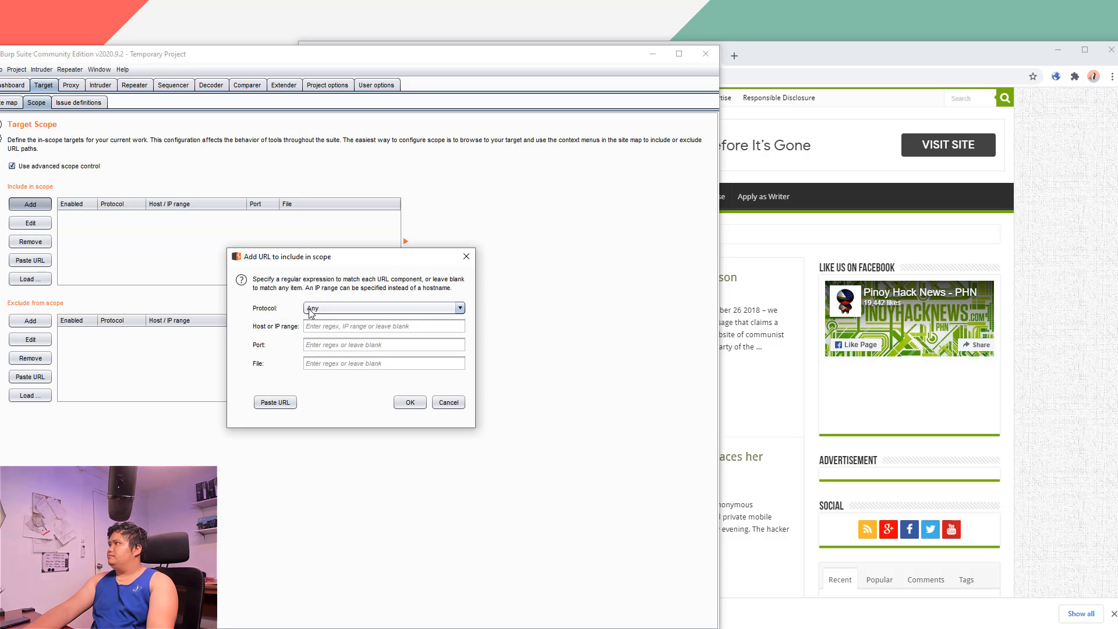
pyautogui.click(338, 327)
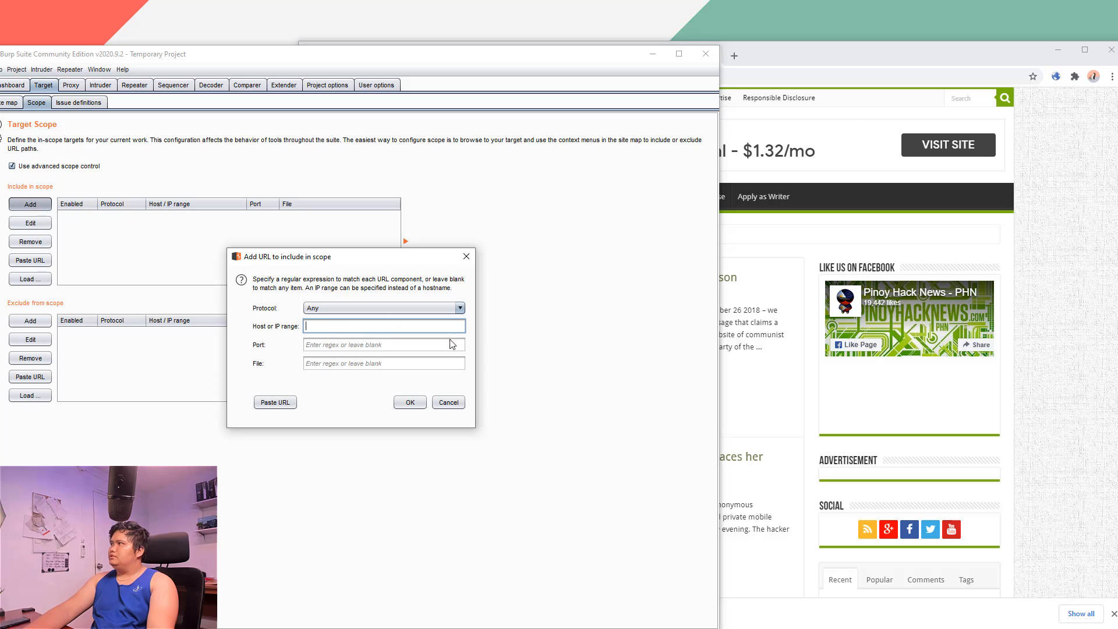
pyautogui.click(448, 403)
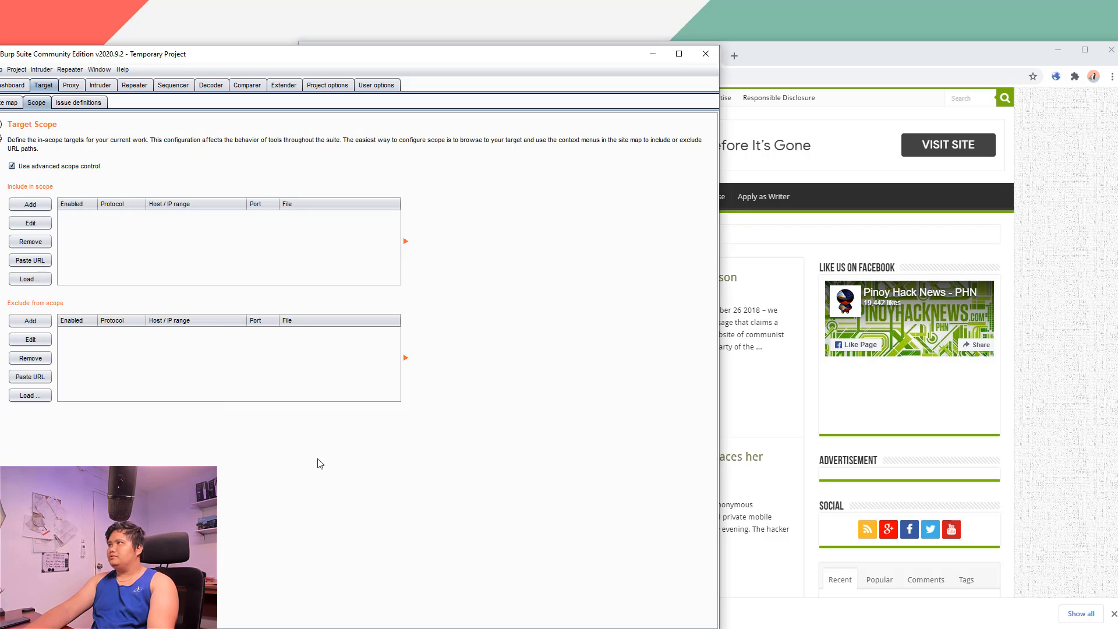
# - Inspect a captured facebook.com like.php request in the HTTP history, and display the proxy's Intercept view
pyautogui.click(71, 86)
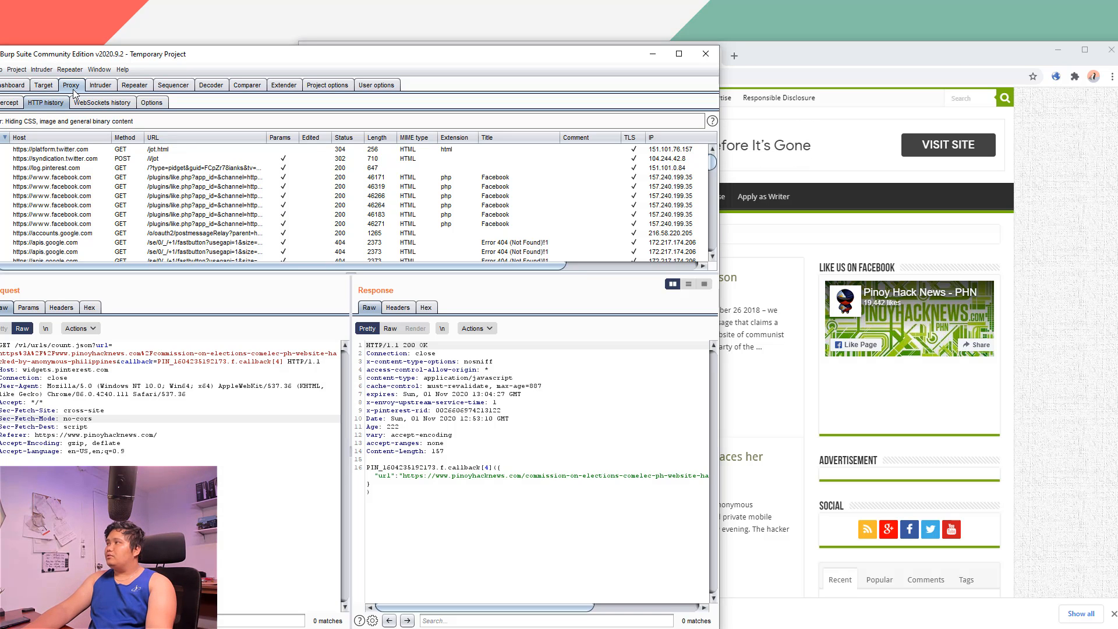
pyautogui.click(180, 187)
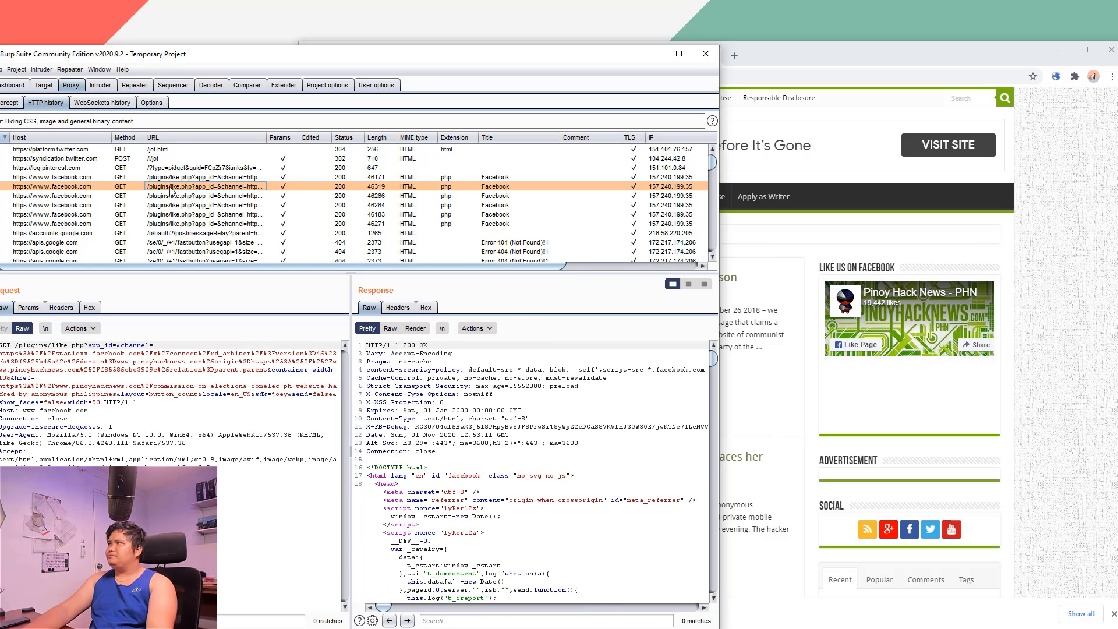
pyautogui.click(9, 102)
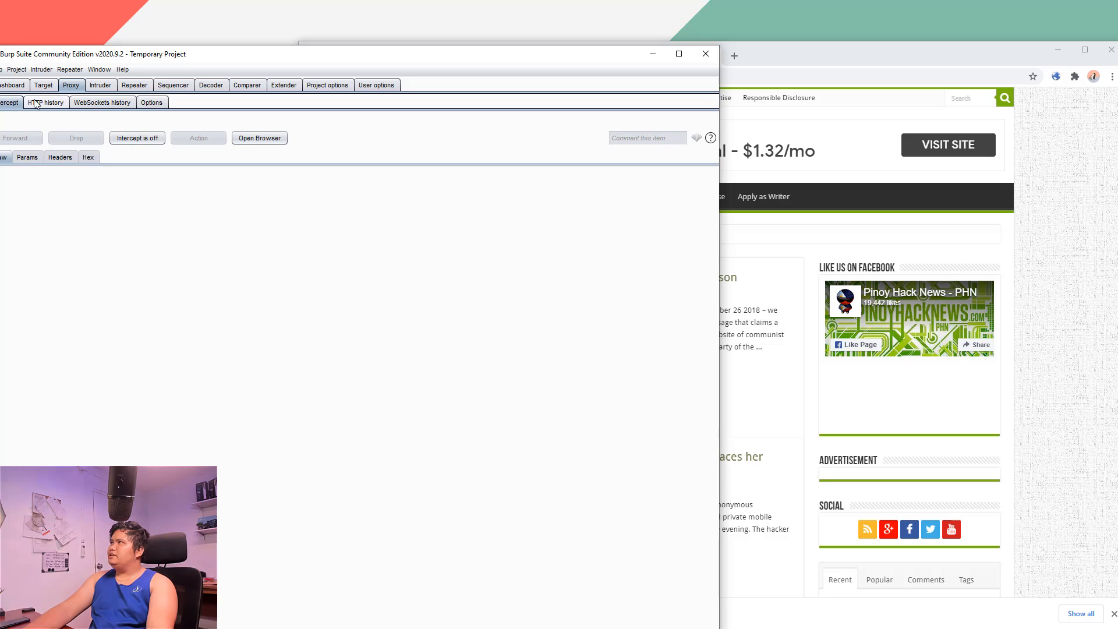
# - Switch to Chrome and open the pinoyhacknews.com article on the clever cyber attack against CPP-NPA-NDF, going down to its Disqus comments
pyautogui.click(783, 383)
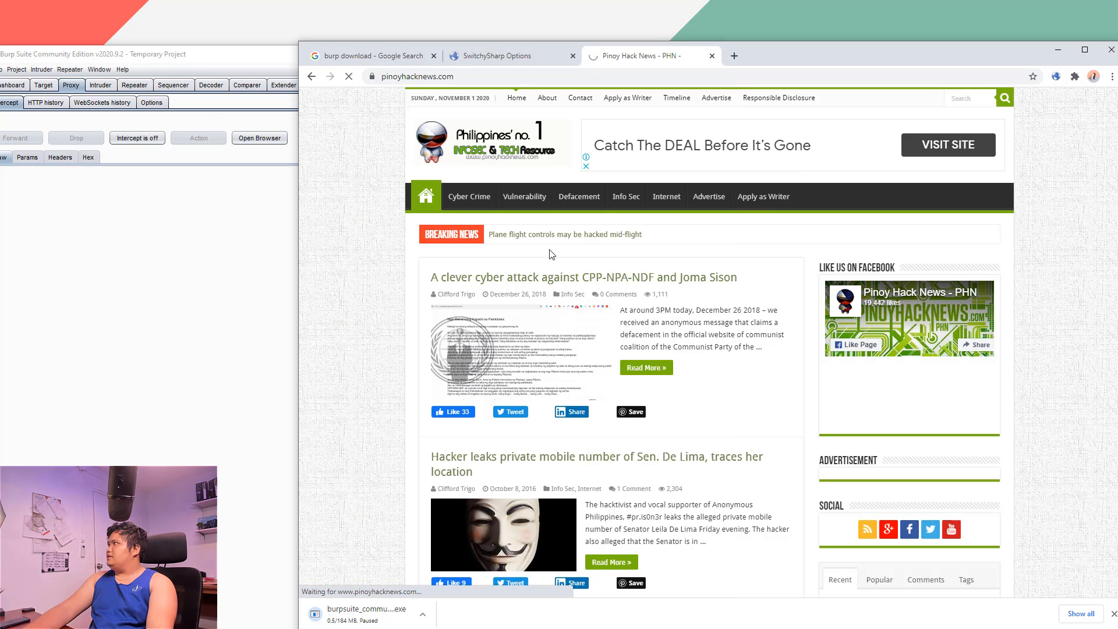
pyautogui.click(559, 280)
pyautogui.scroll(-20, 564, 345)
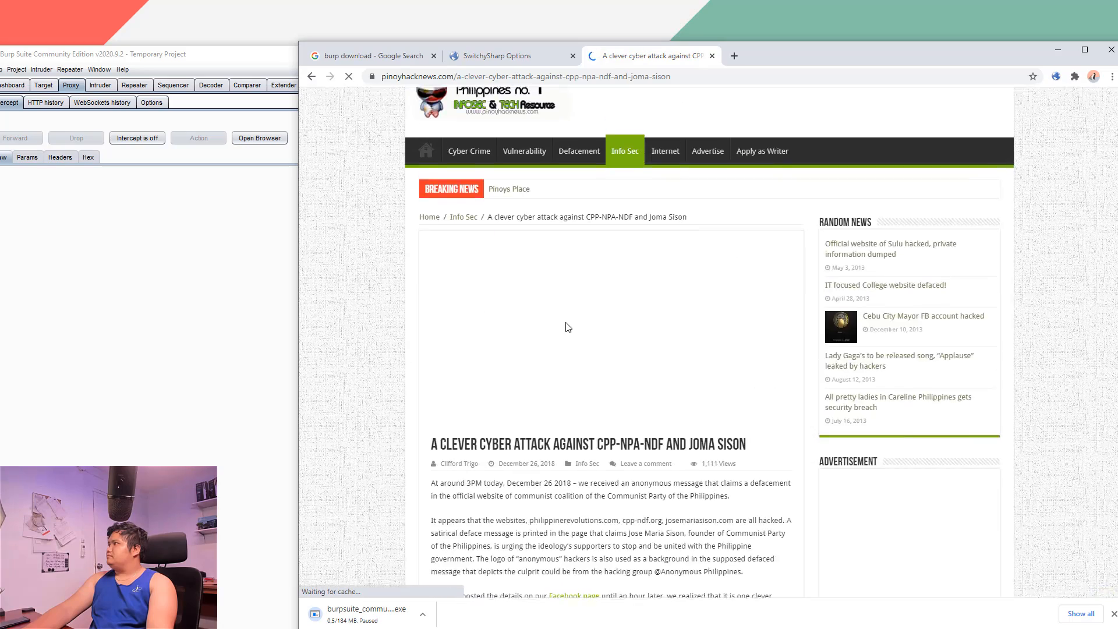
pyautogui.scroll(8, 572, 317)
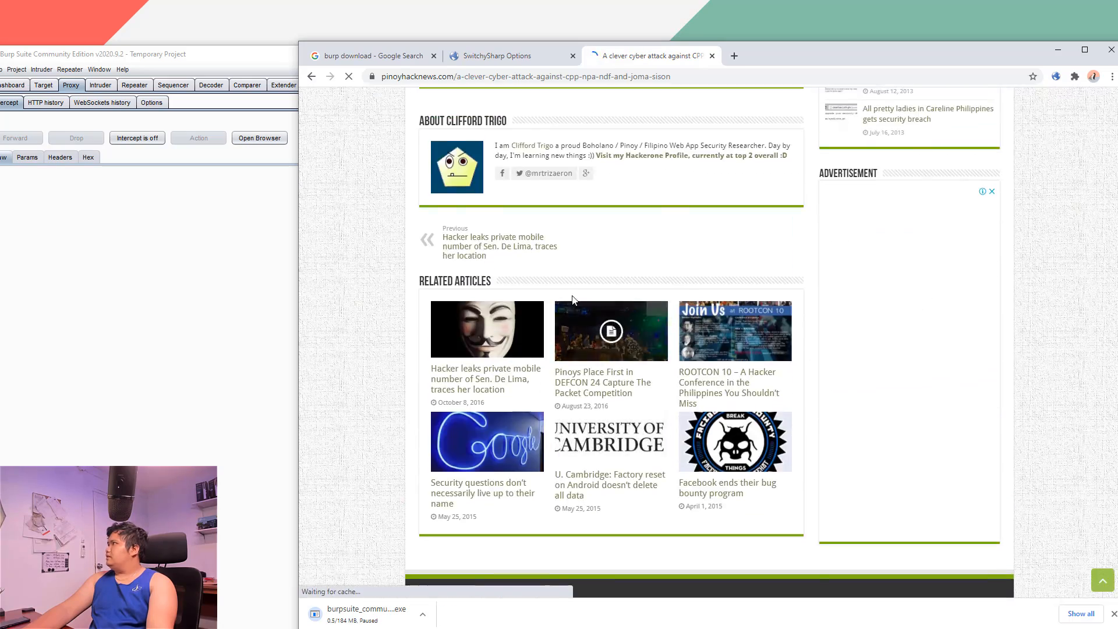
pyautogui.scroll(5, 572, 294)
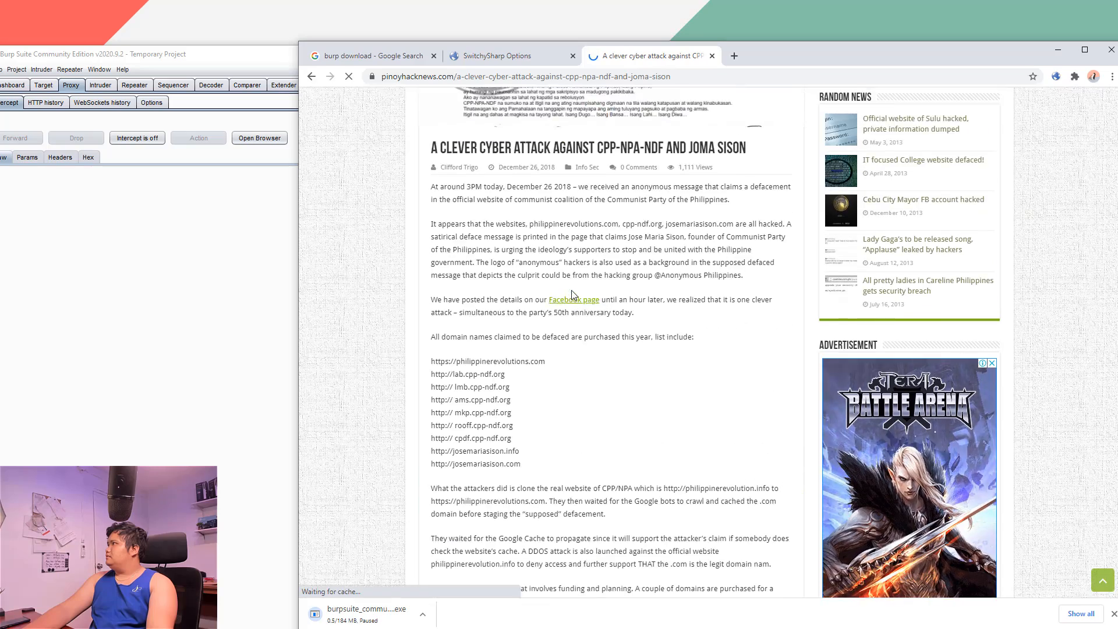
pyautogui.scroll(-14, 571, 294)
pyautogui.scroll(-9, 572, 294)
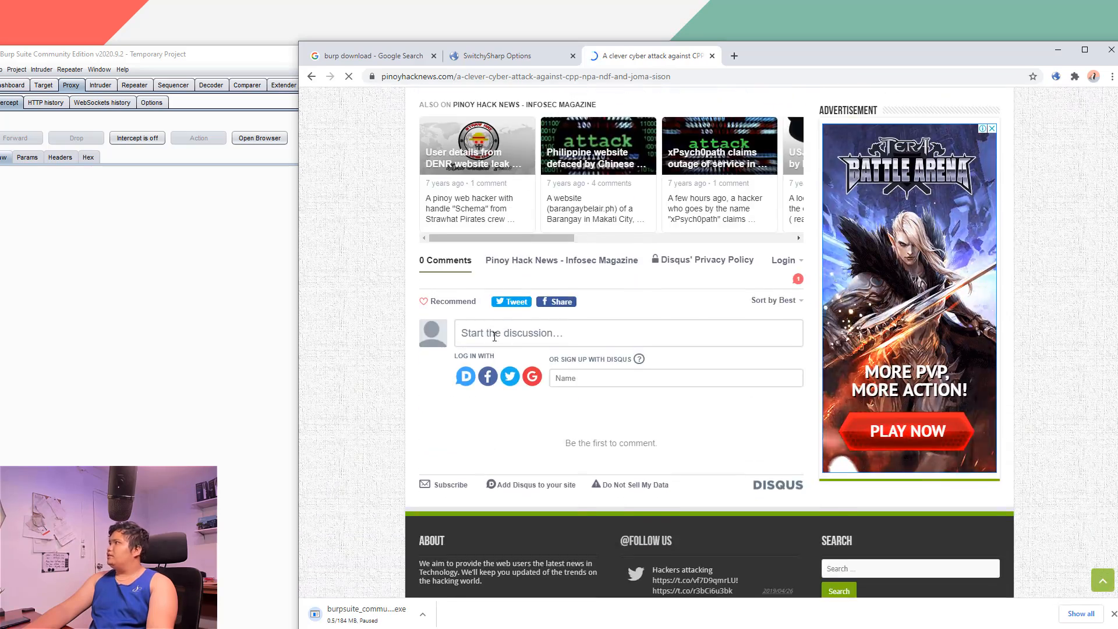
# - Write the comment "Let's add a new comment." in the article's Disqus discussion box
pyautogui.click(557, 333)
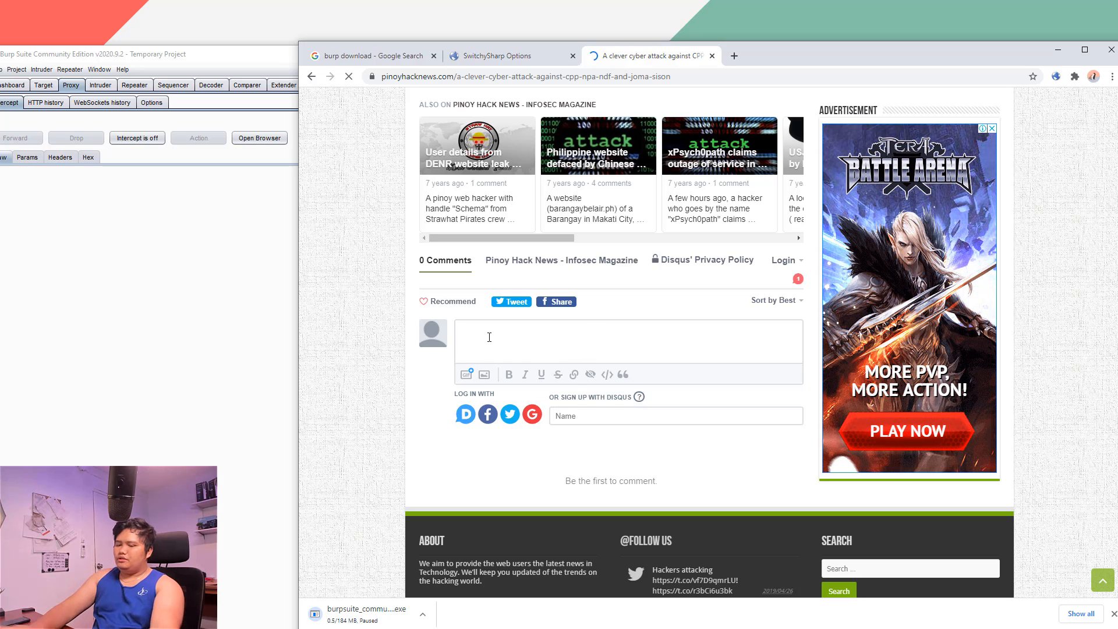
pyautogui.write('Let')
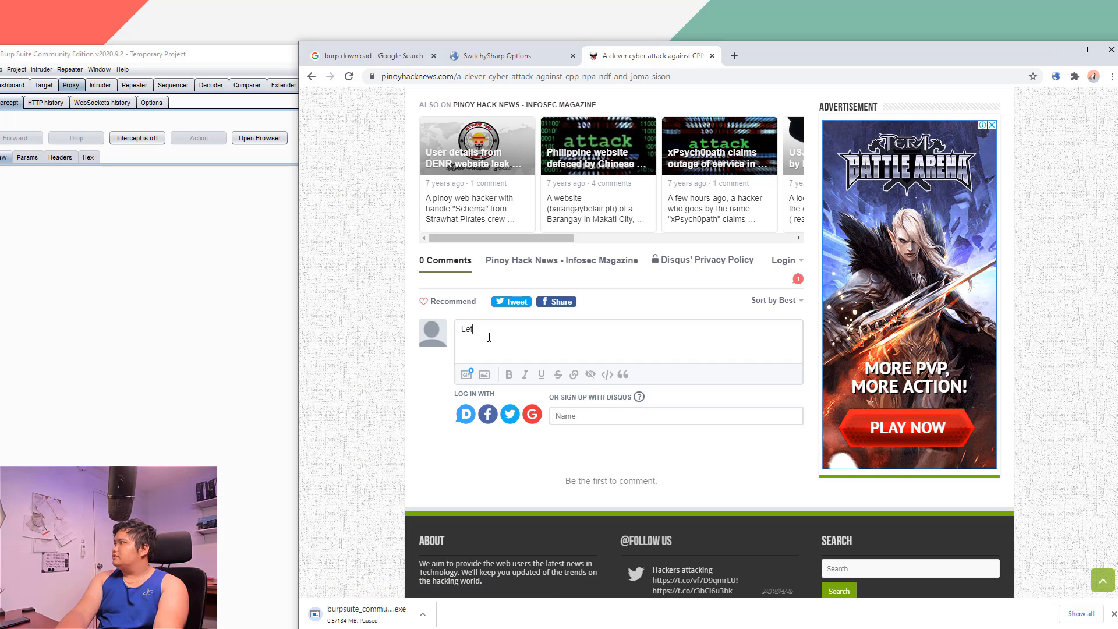
pyautogui.write("'s add a new comment.")
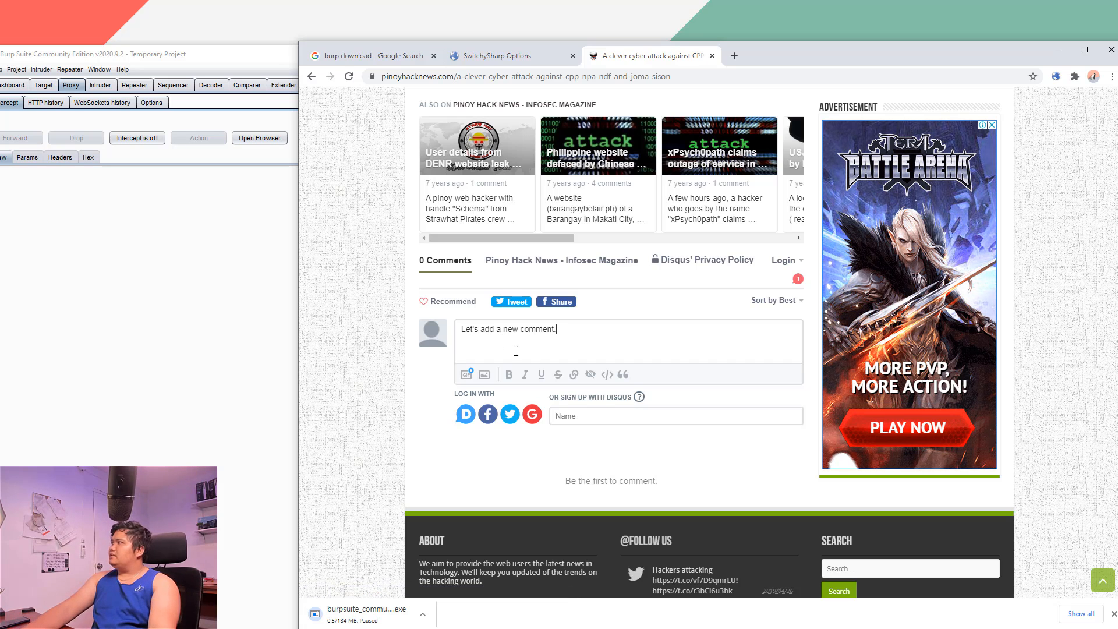
pyautogui.hotkey('ctrl', 'shift', 'Left')
pyautogui.hotkey('ctrl', 'shift', 'Left')
pyautogui.hotkey('ctrl', 'shift', 'Left')
pyautogui.hotkey('ctrl', 'shift', 'Left')
pyautogui.hotkey('ctrl', 'shift', 'Left')
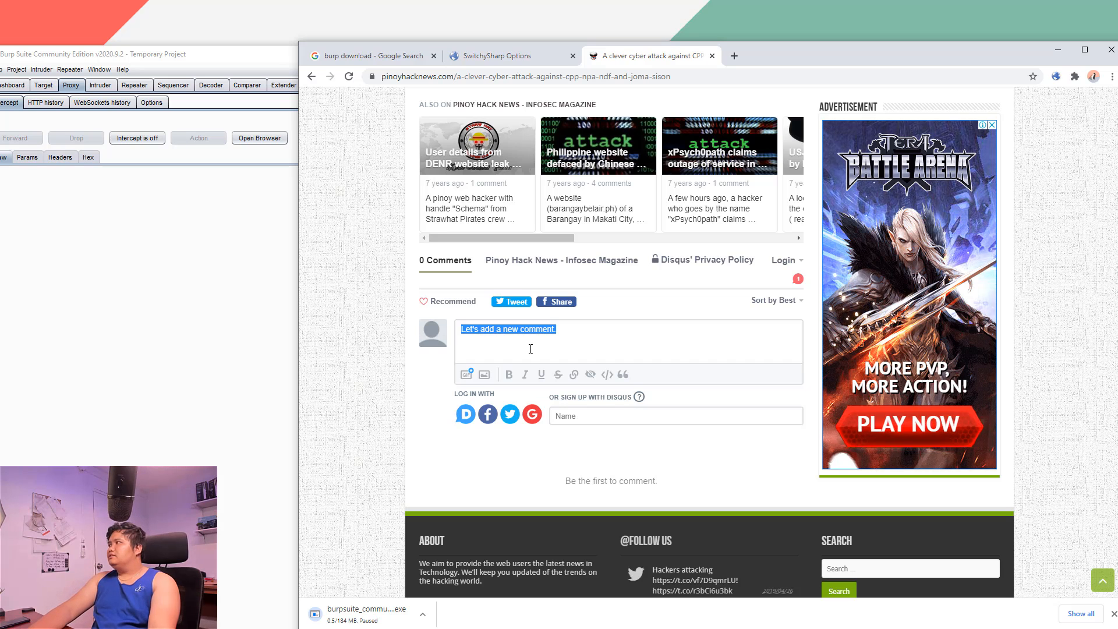
pyautogui.press('Right')
# - Fill in the Disqus sign-up form below the comment with a name, an e-mail address and a password
pyautogui.click(557, 415)
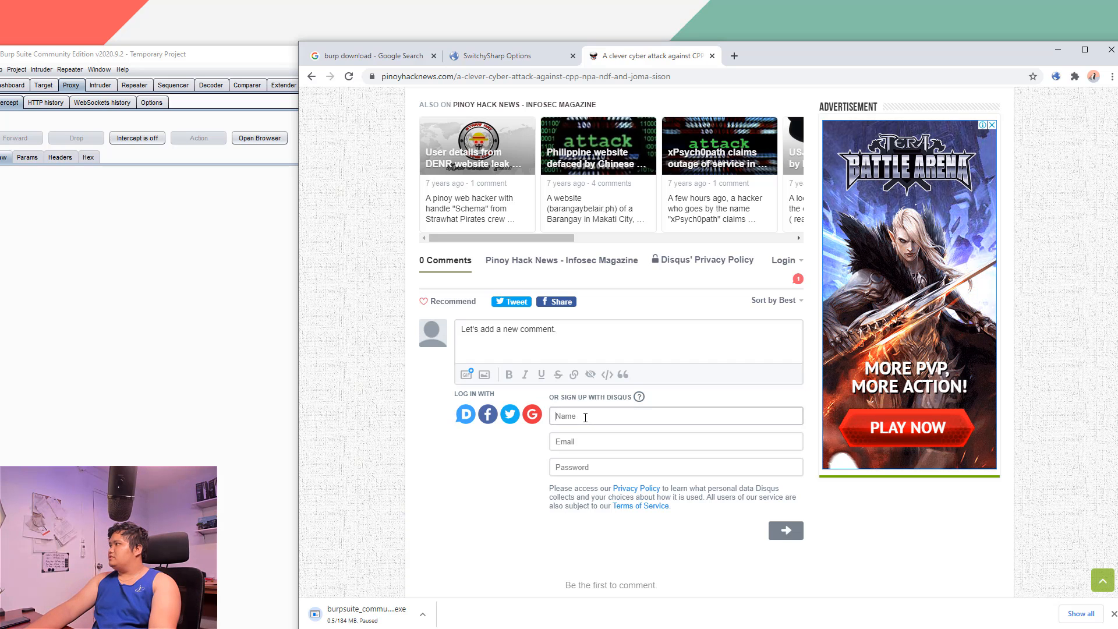
pyautogui.write('xx')
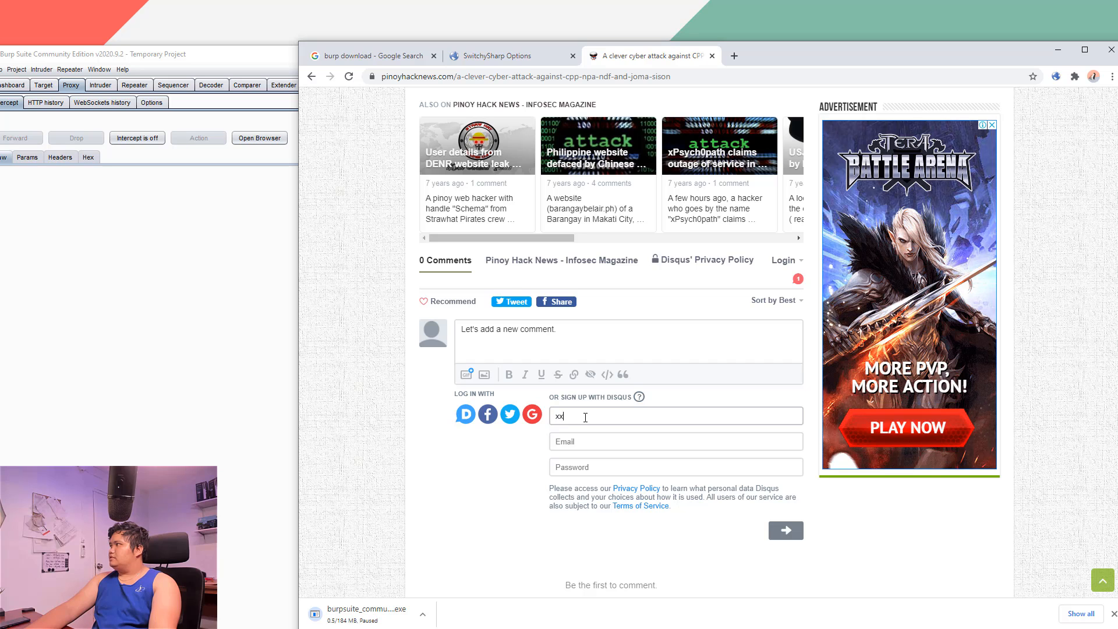
pyautogui.press('Tab')
pyautogui.write('xxx@gmail.com')
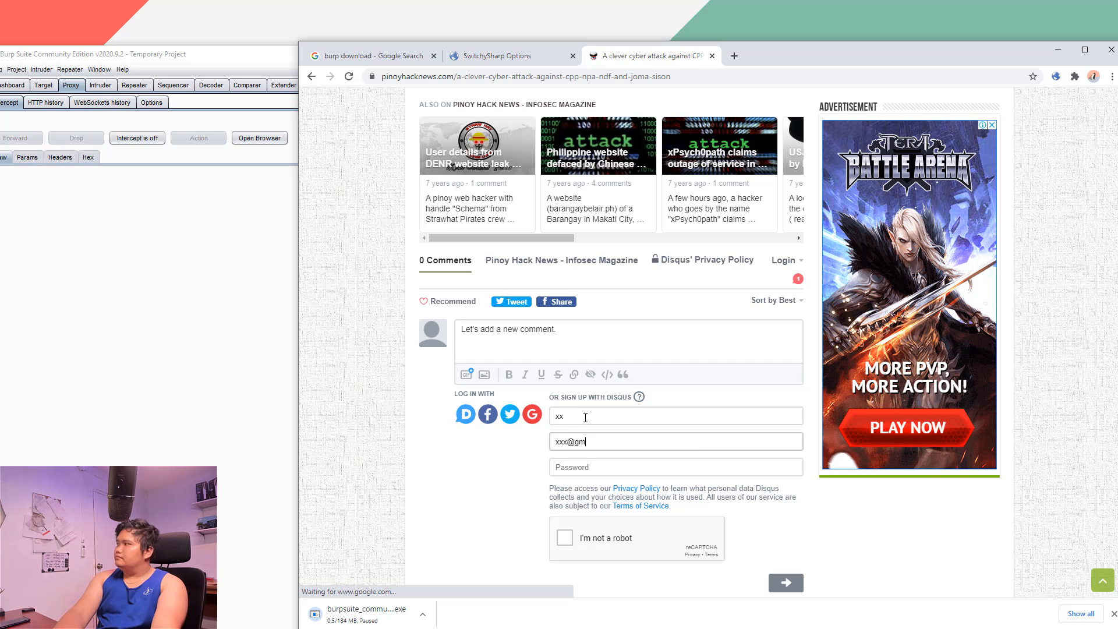
pyautogui.press('Tab')
pyautogui.write('•••••••••')
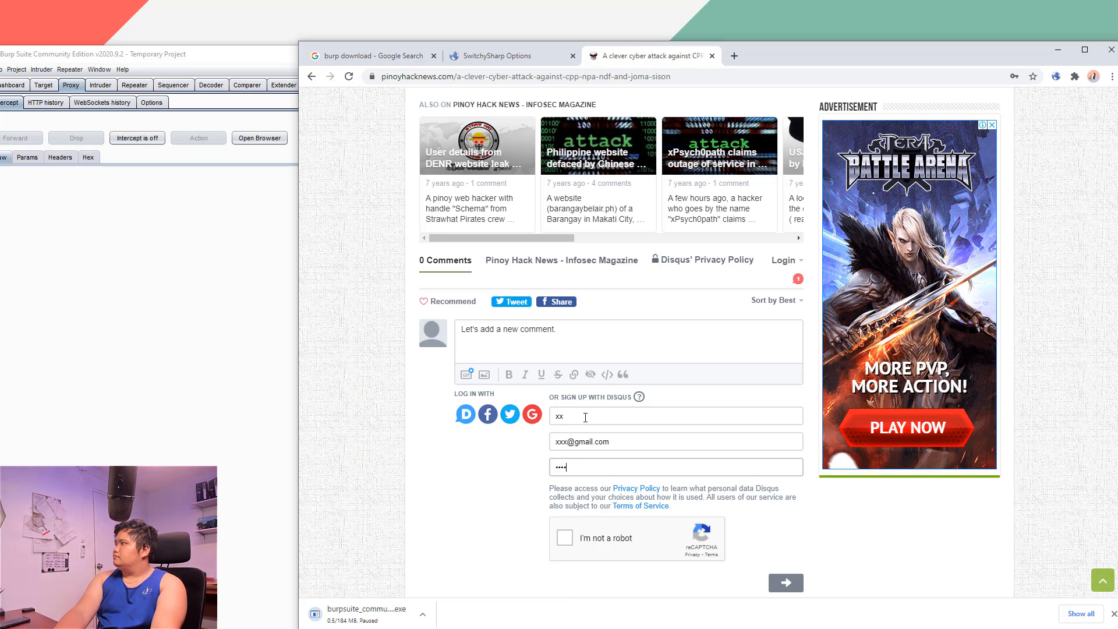
# - Complete the sign-up form's reCAPTCHA by selecting the traffic light squares and the fire hydrant squares
pyautogui.click(564, 537)
pyautogui.scroll(-4, 574, 476)
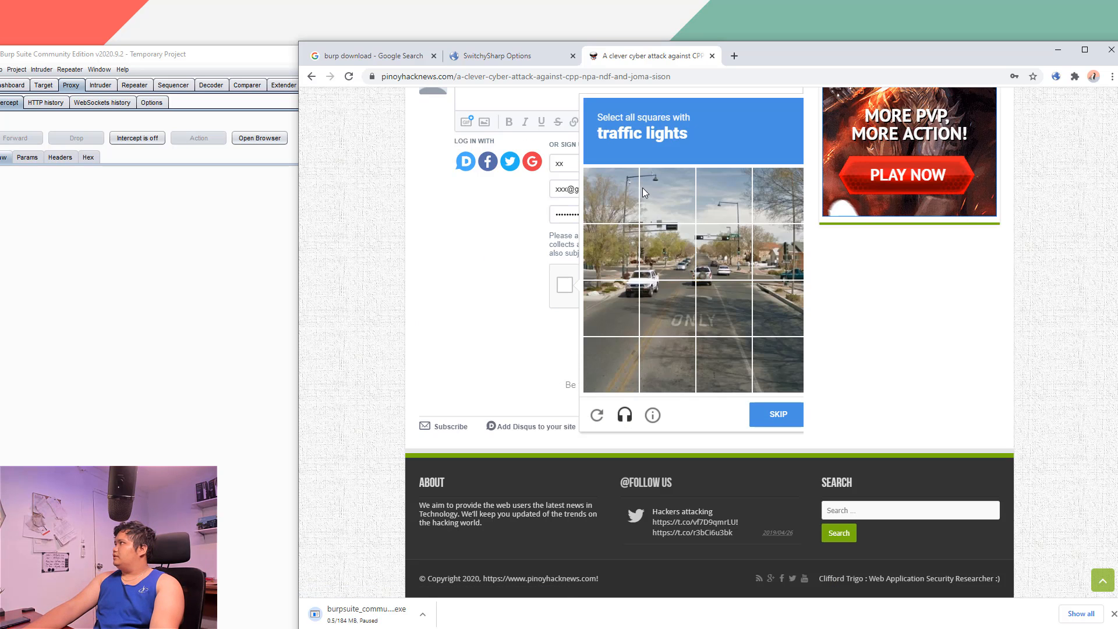
pyautogui.click(663, 191)
pyautogui.click(601, 191)
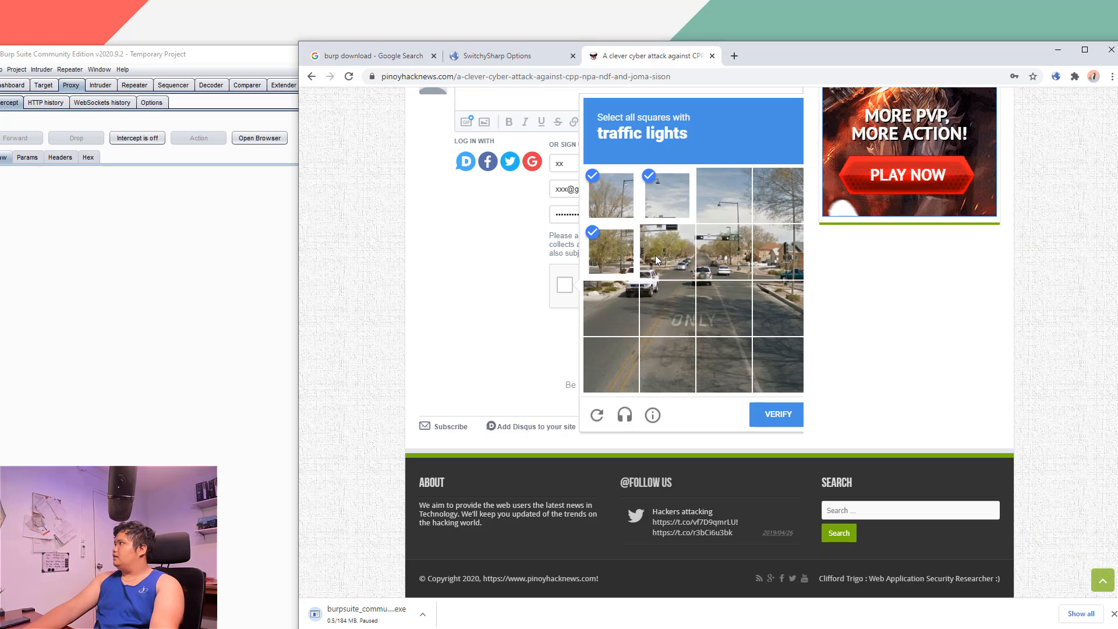
pyautogui.click(657, 256)
pyautogui.click(715, 251)
pyautogui.click(766, 411)
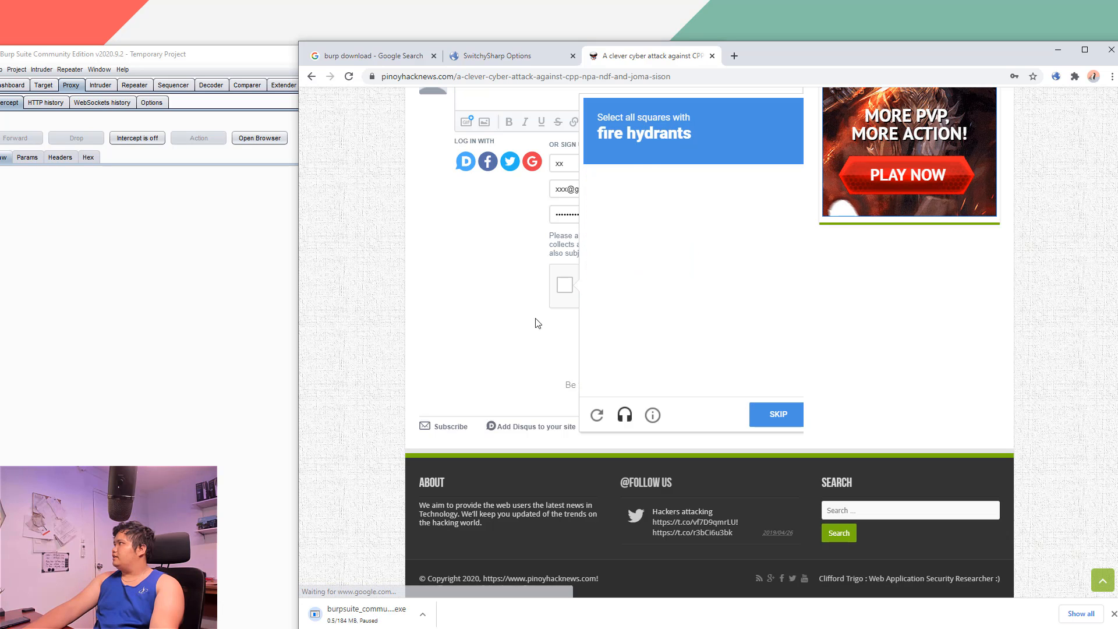
pyautogui.click(669, 201)
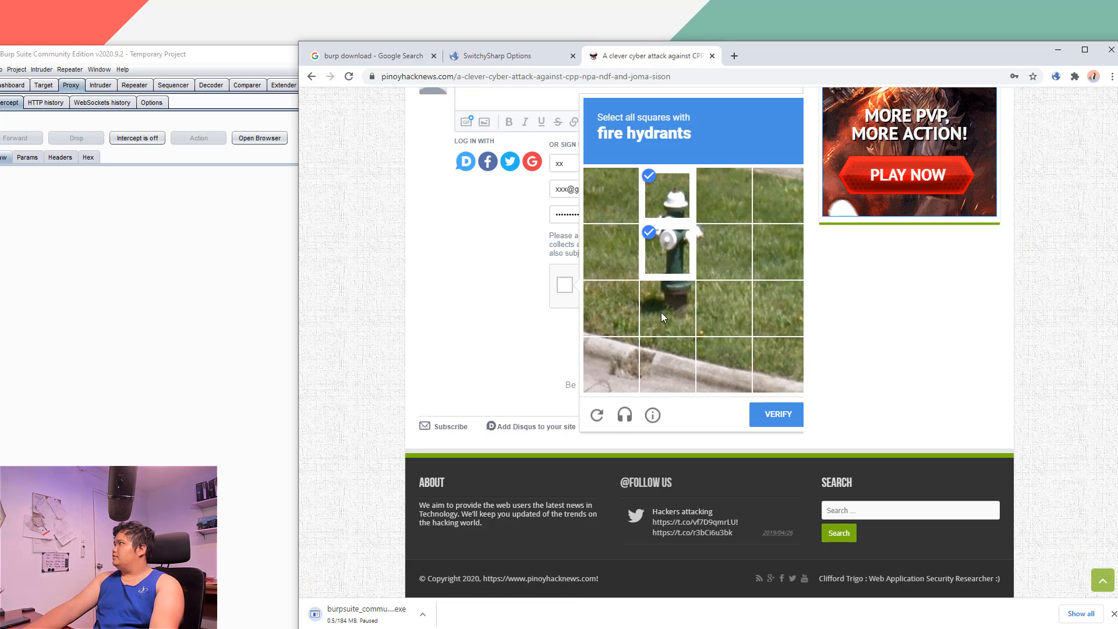
pyautogui.click(764, 424)
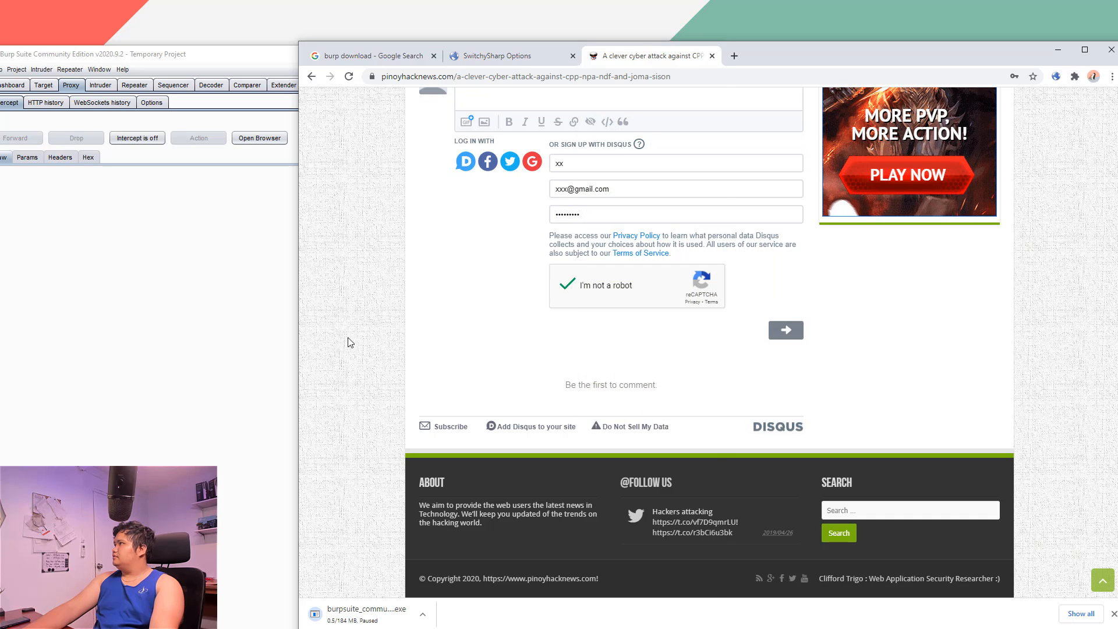
# - Turn on request interception in Burp Suite's proxy and switch back to the article in Chrome
pyautogui.click(185, 227)
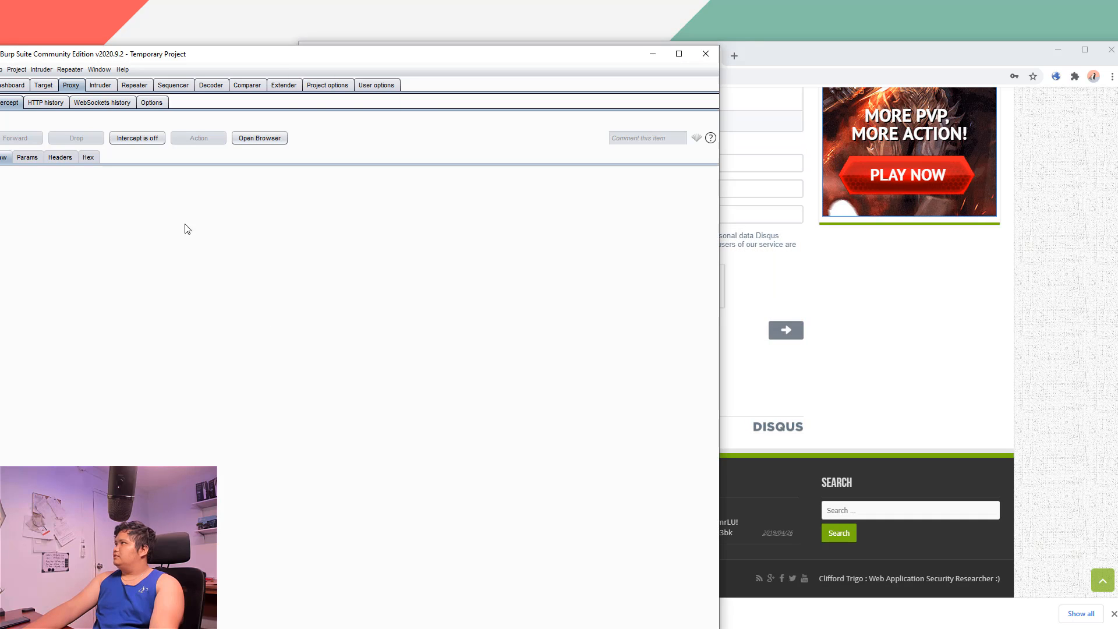
pyautogui.click(145, 143)
pyautogui.click(855, 386)
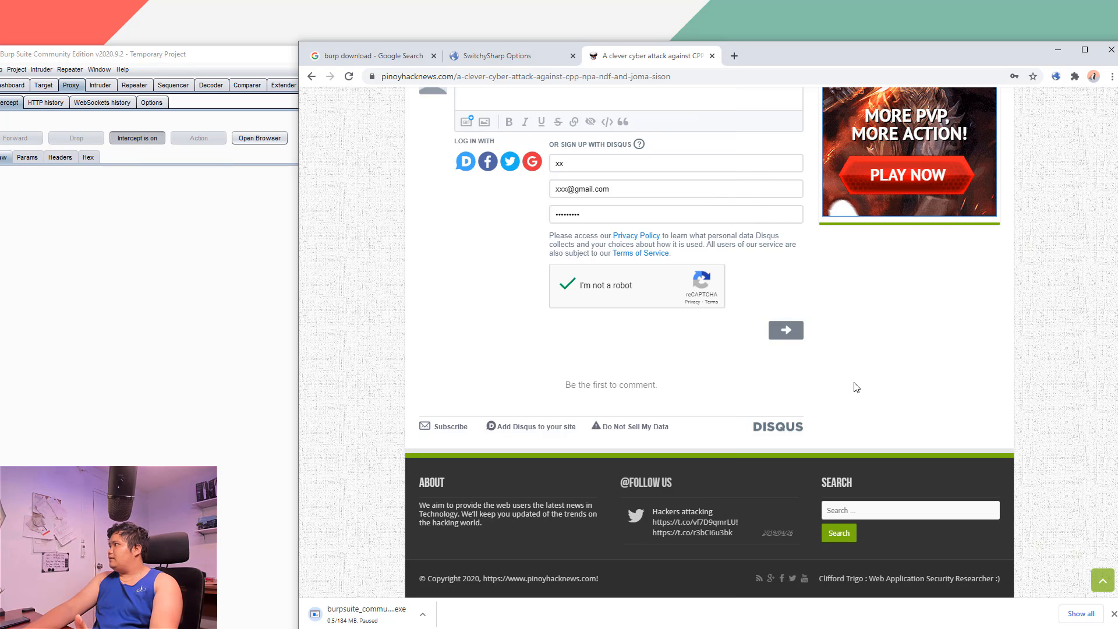
# - Submit the Disqus sign-up form with the comment and bring up the intercepted registration request in Burp Suite
pyautogui.scroll(5, 658, 372)
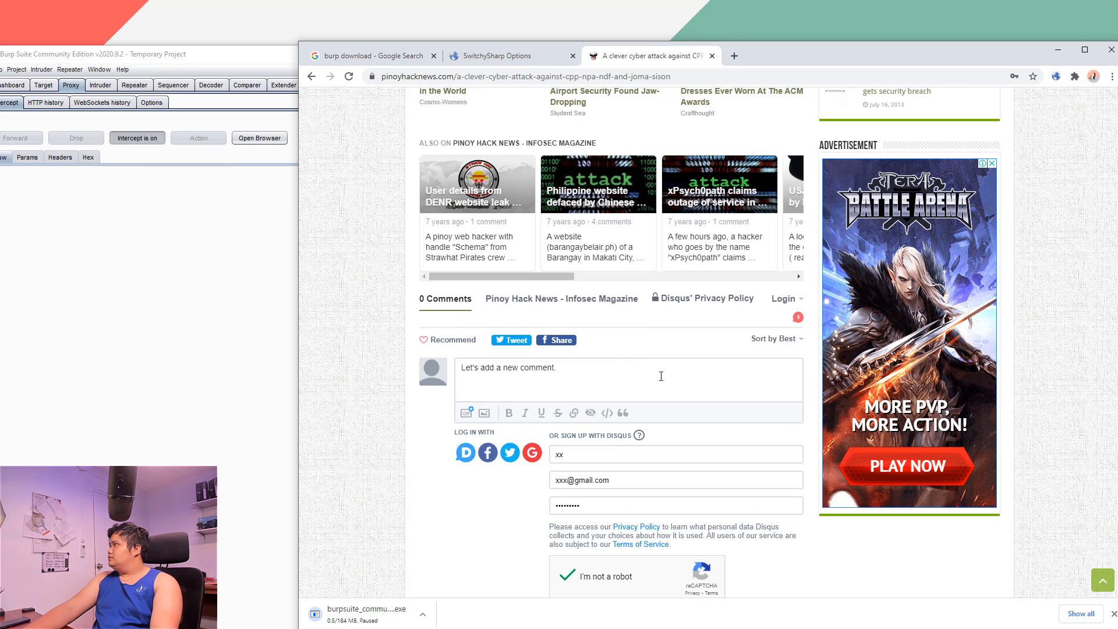
pyautogui.scroll(-4, 626, 376)
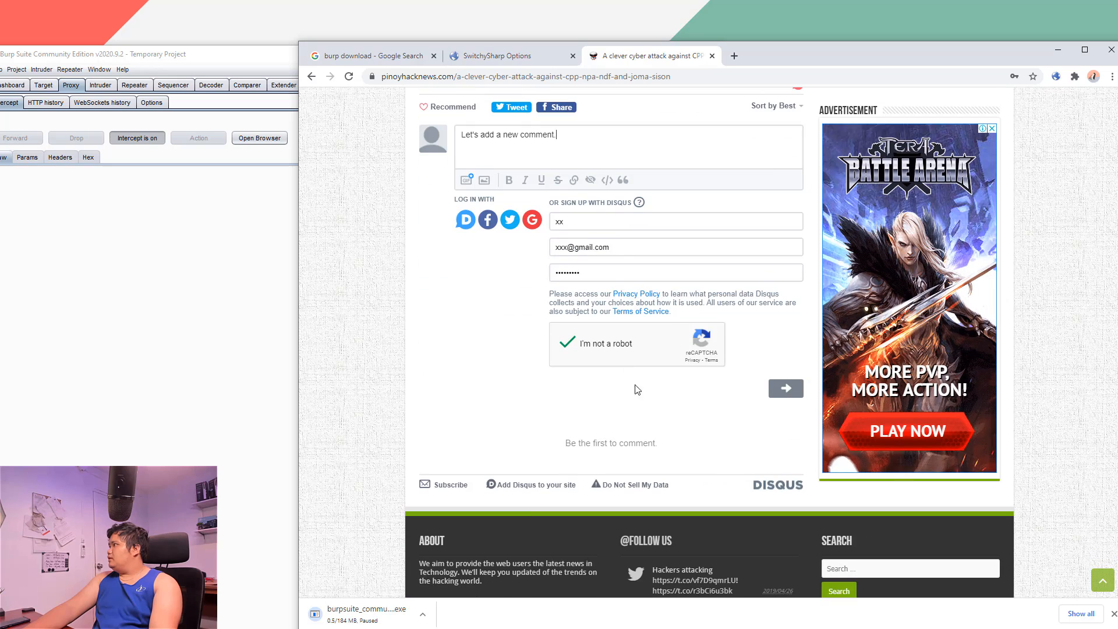
pyautogui.click(783, 388)
pyautogui.click(136, 263)
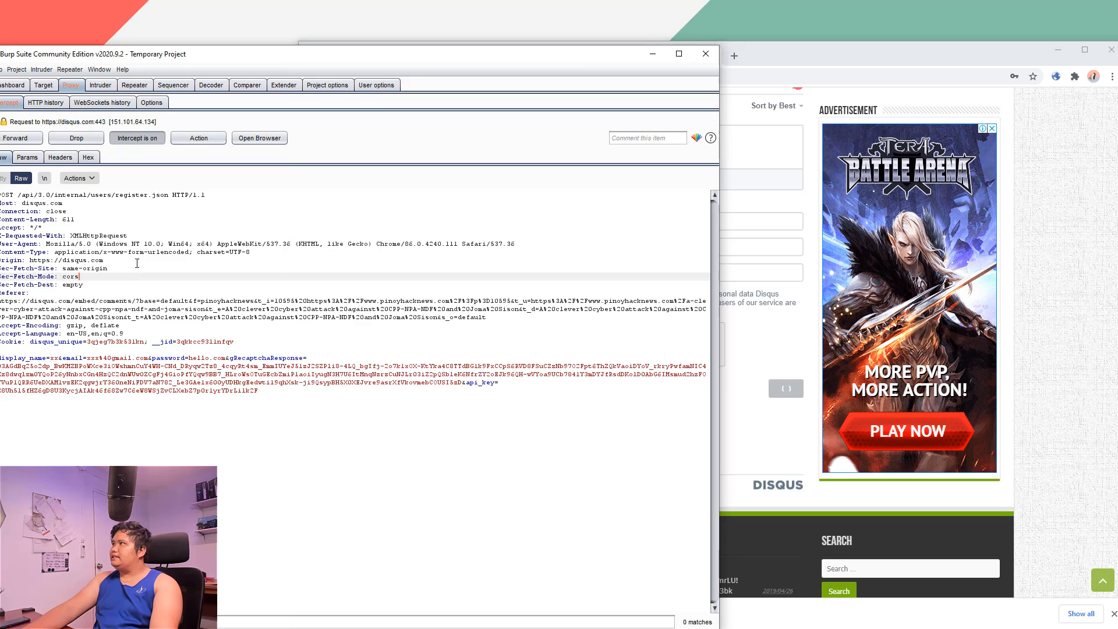
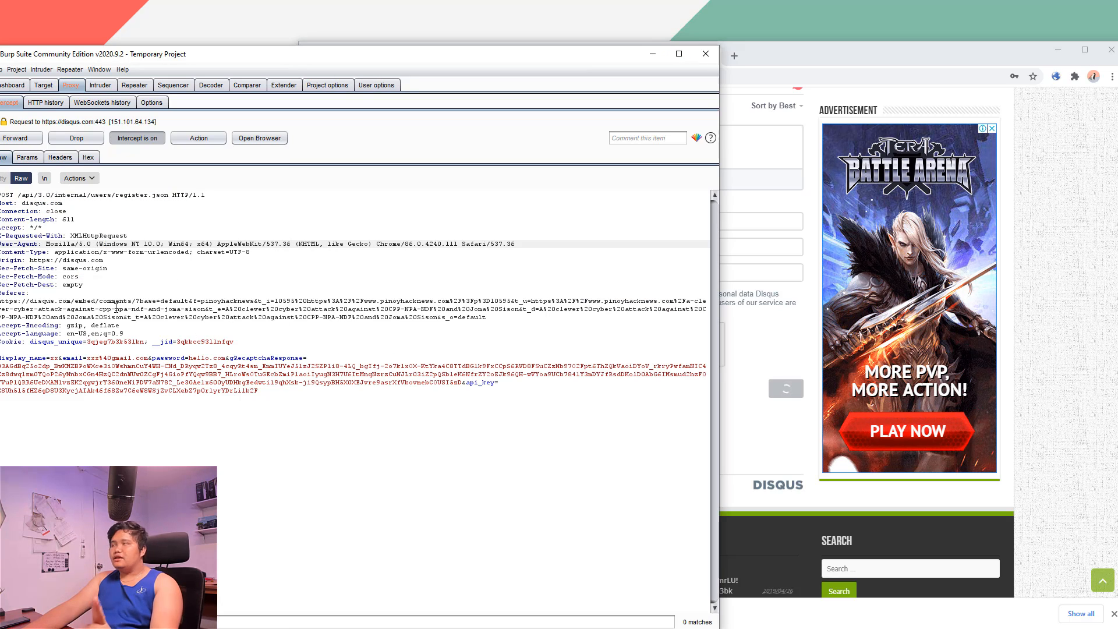
# - Examine the intercepted Disqus registration request, including its form parameters, its /api/3.0/internal/users/register.json path and its User-Agent header
pyautogui.click(177, 374)
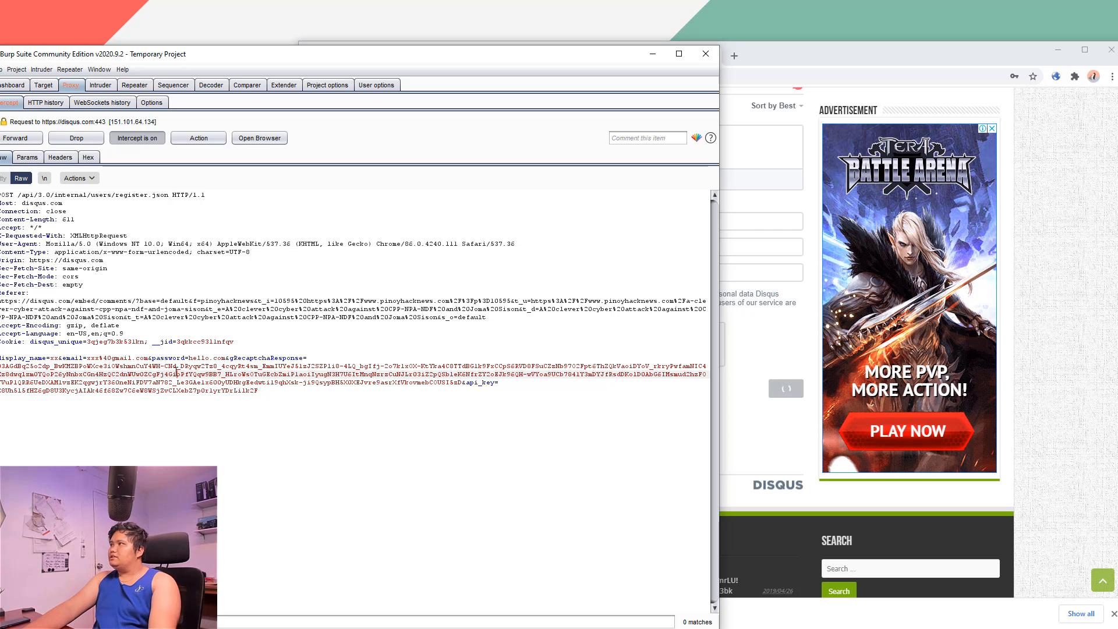
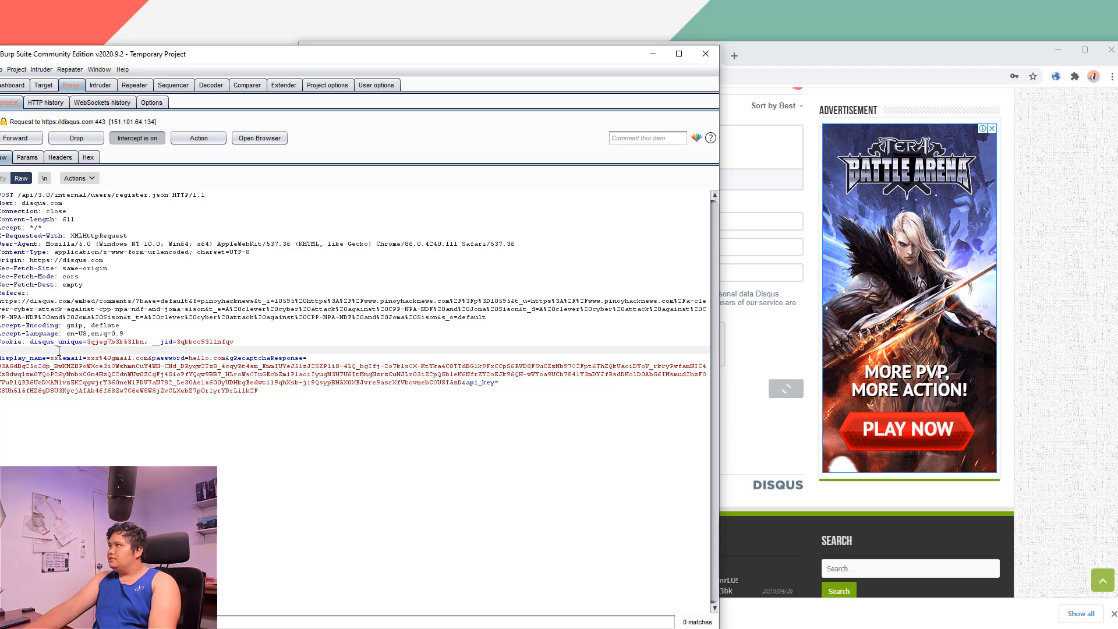
pyautogui.click(205, 359)
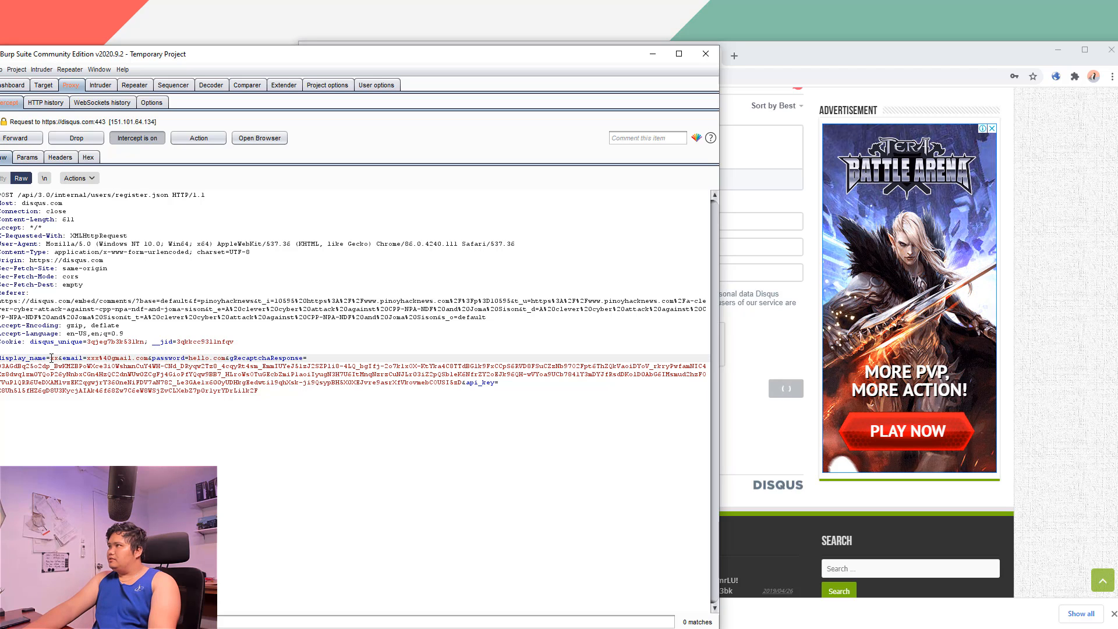
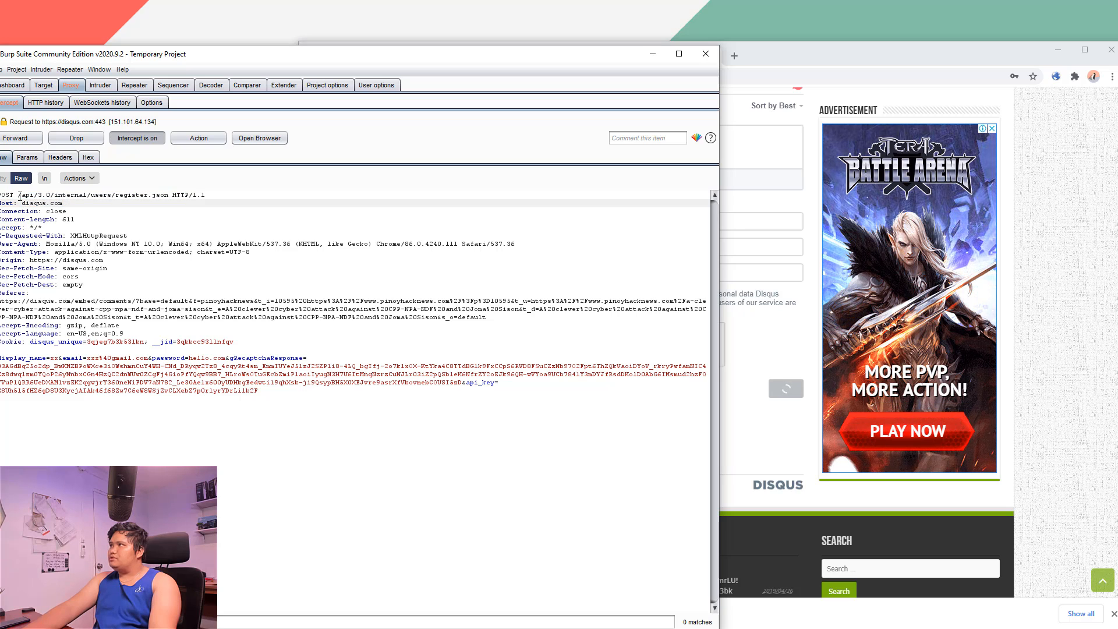
pyautogui.moveTo(20, 196); pyautogui.dragTo(150, 196)
pyautogui.click(177, 244)
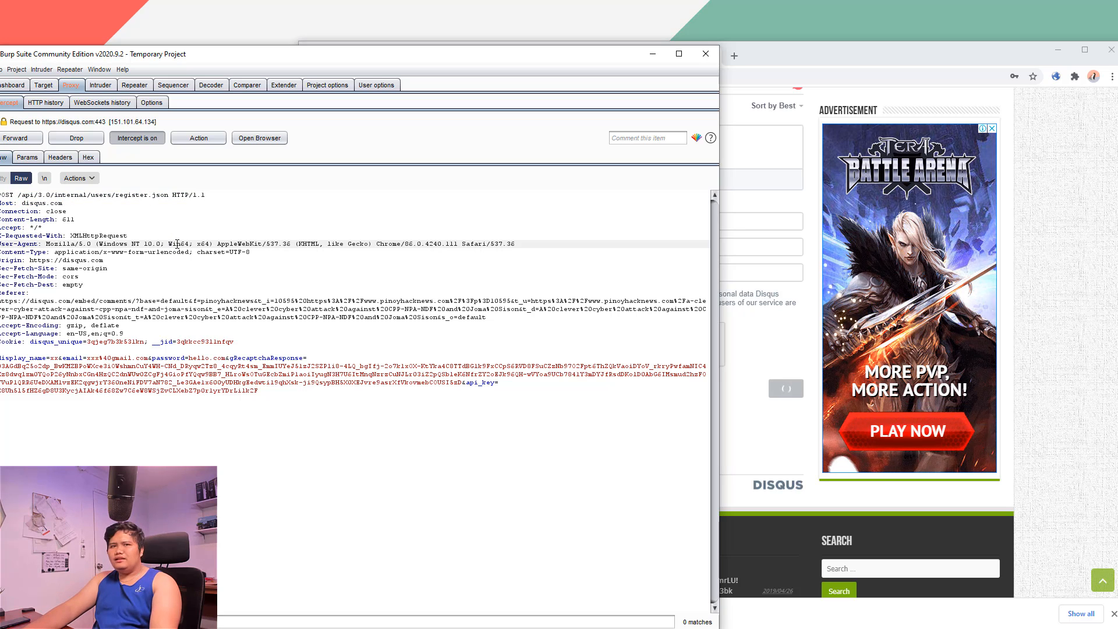
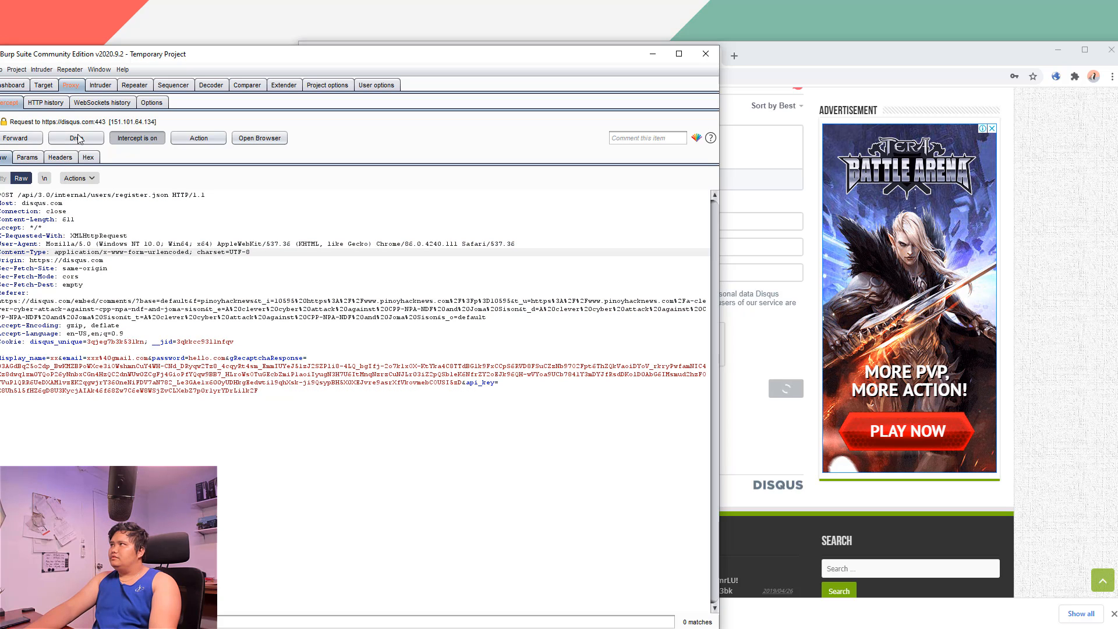
# - Turn off request interception to release the pending Disqus registration request and show the proxy's HTTP history
pyautogui.click(80, 140)
pyautogui.click(140, 138)
pyautogui.click(46, 102)
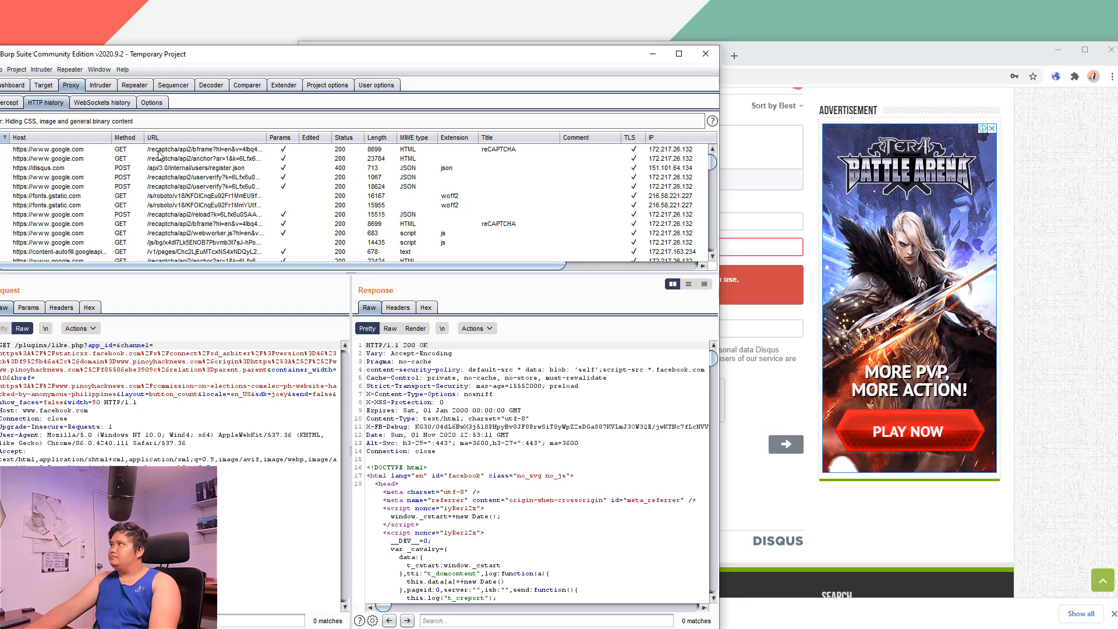
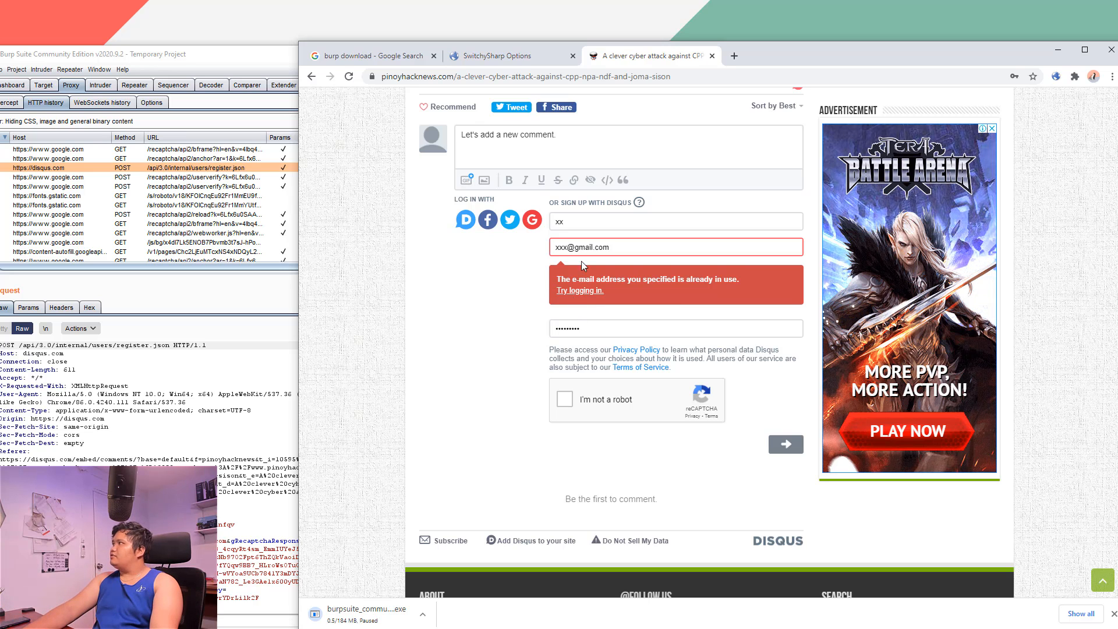
# - Review the request and response of the Disqus register.json entry and the neighbouring reCAPTCHA userverify entry in the HTTP history
pyautogui.click(191, 404)
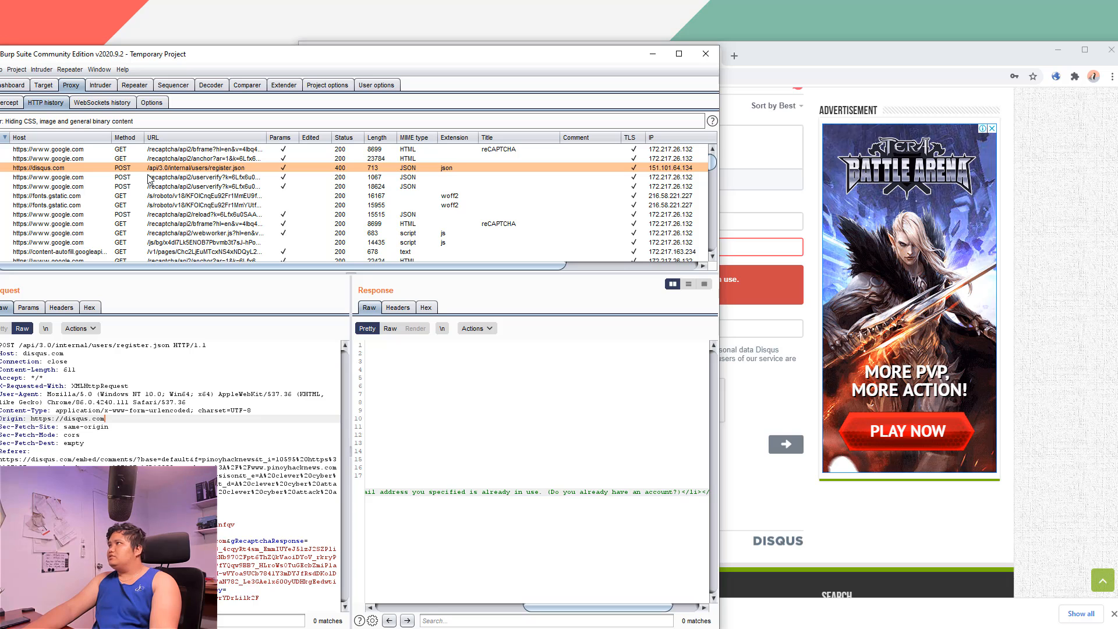
pyautogui.click(129, 196)
pyautogui.click(119, 177)
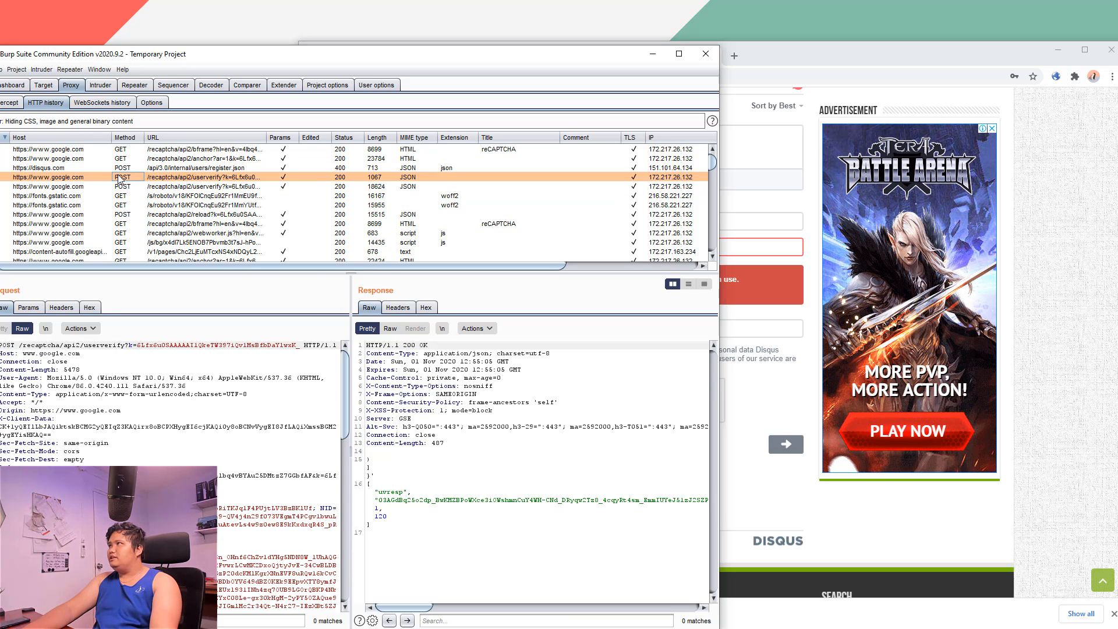
pyautogui.click(82, 169)
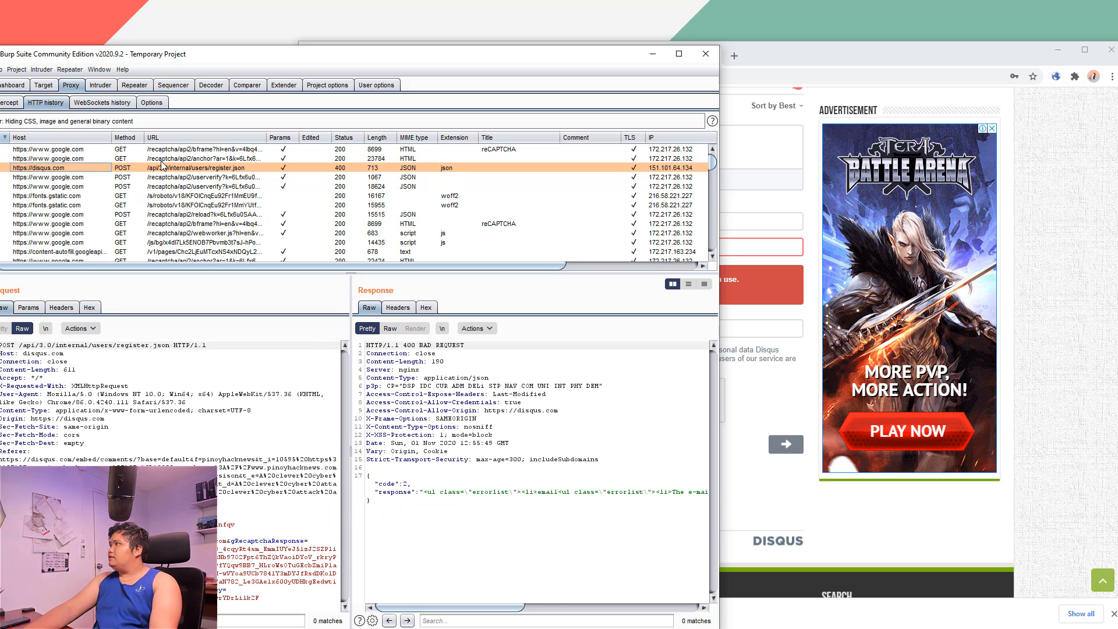
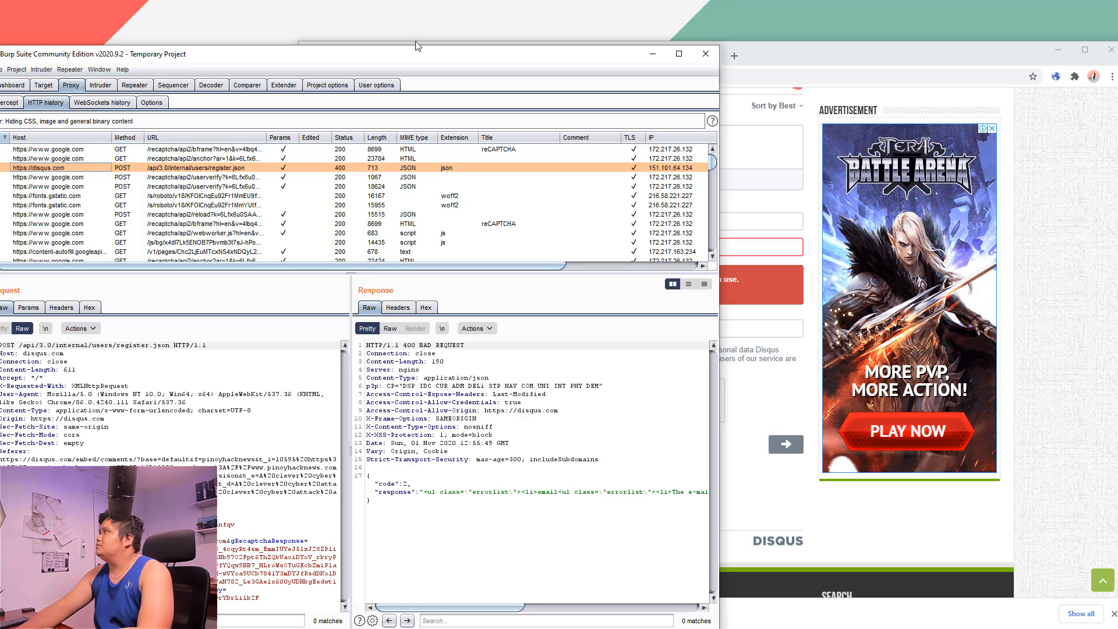
pyautogui.moveTo(384, 57); pyautogui.dragTo(429, 28)
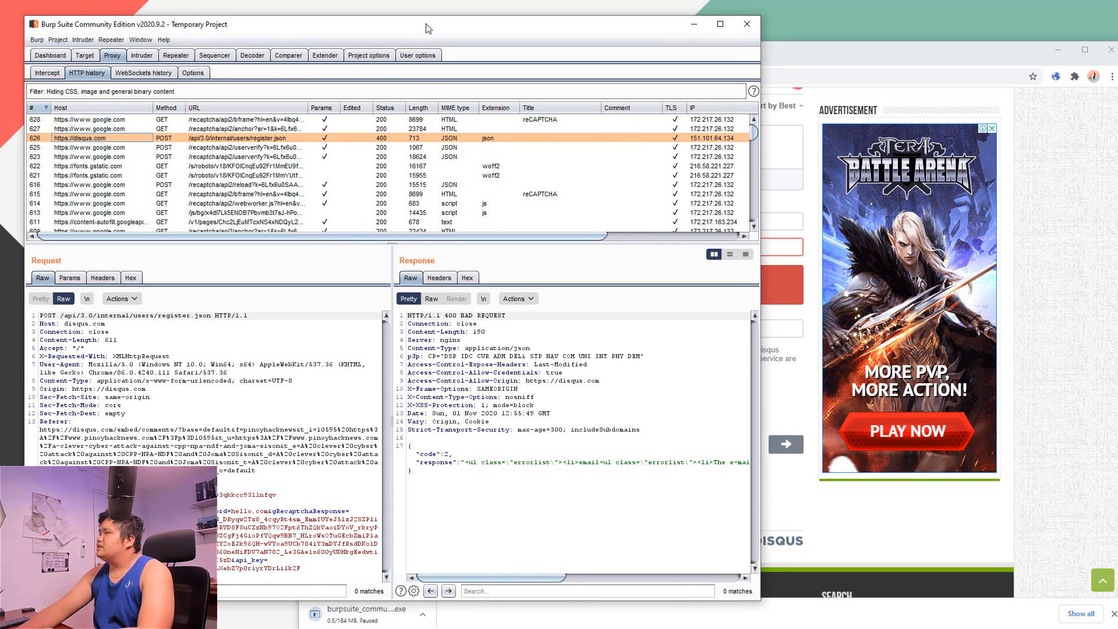
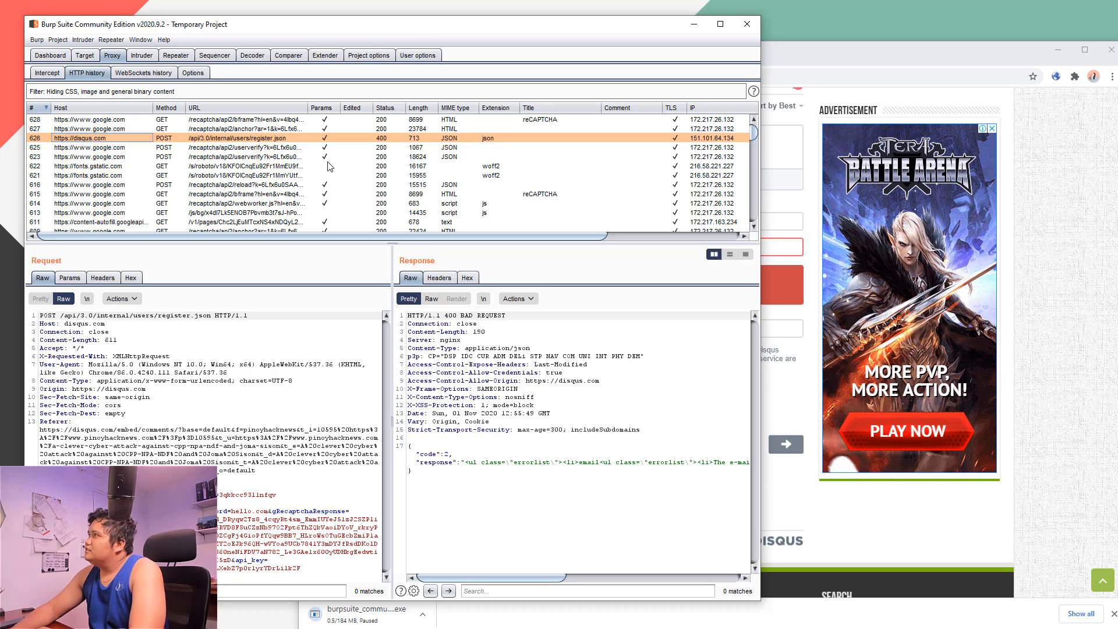
pyautogui.click(222, 413)
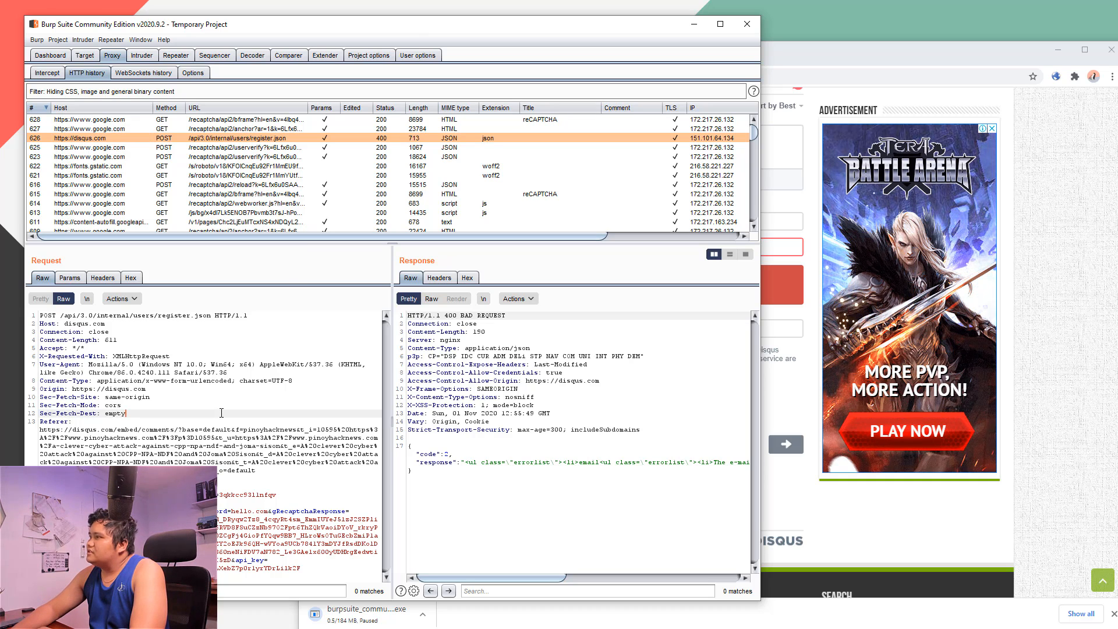